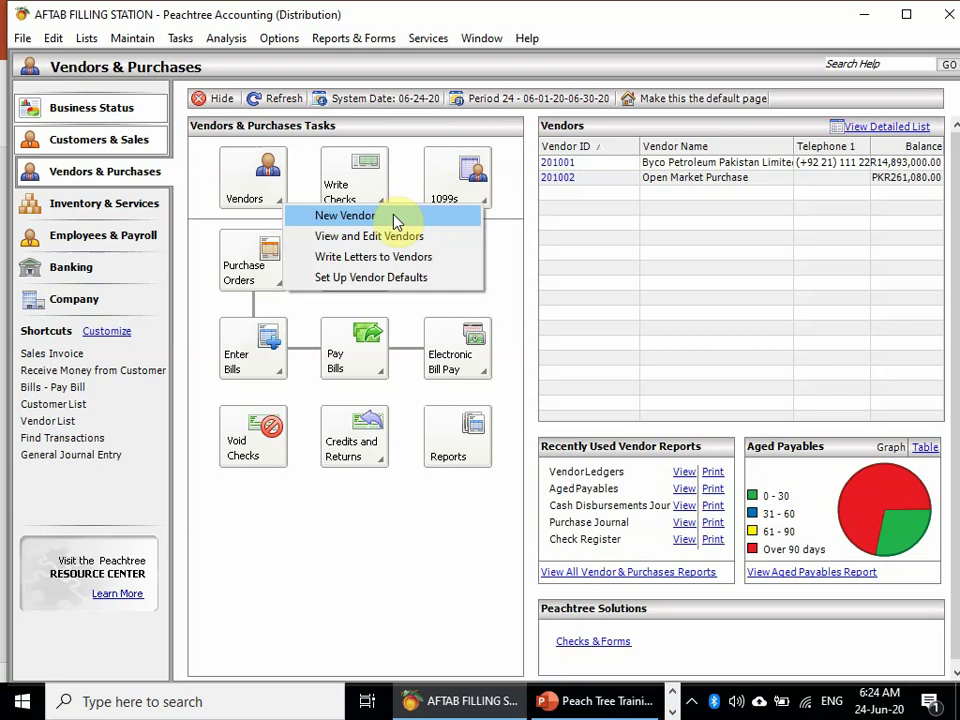
- Create new vendor 201003 named Pakistan State Oil, filling in the contact person and account number
{"action": "left_click", "coordinate": [392, 216]}
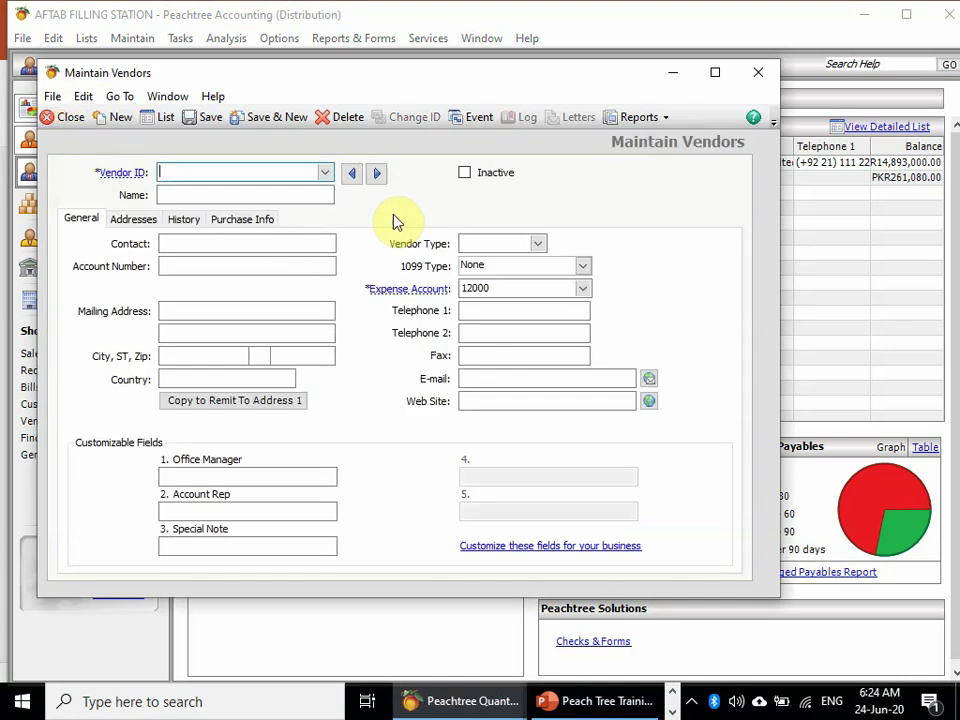
{"action": "type", "text": "201003"}
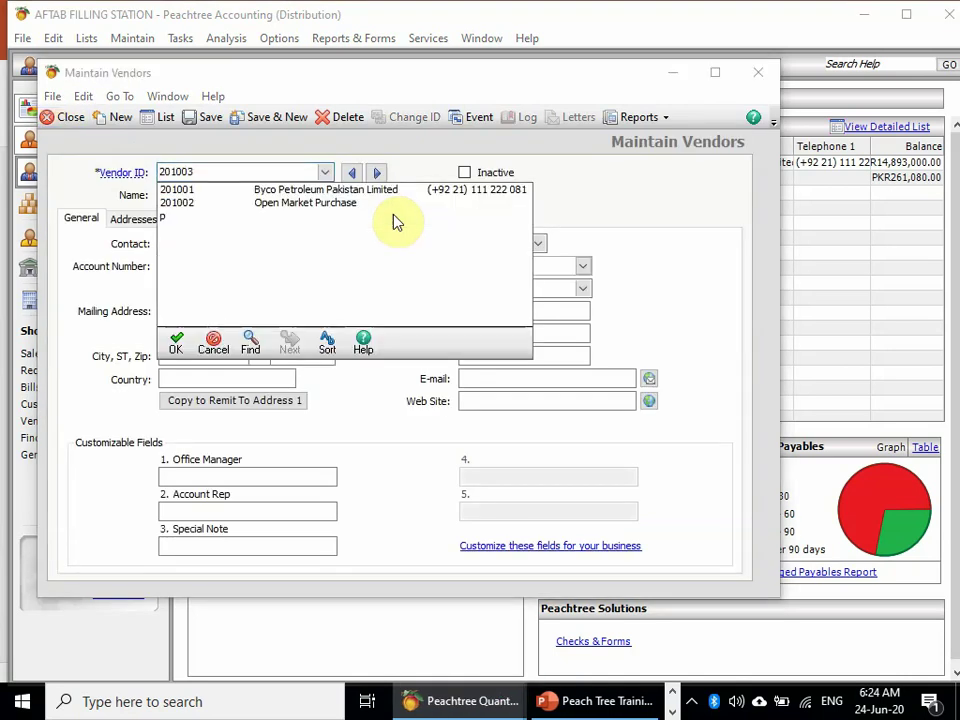
{"action": "key", "text": "Tab"}
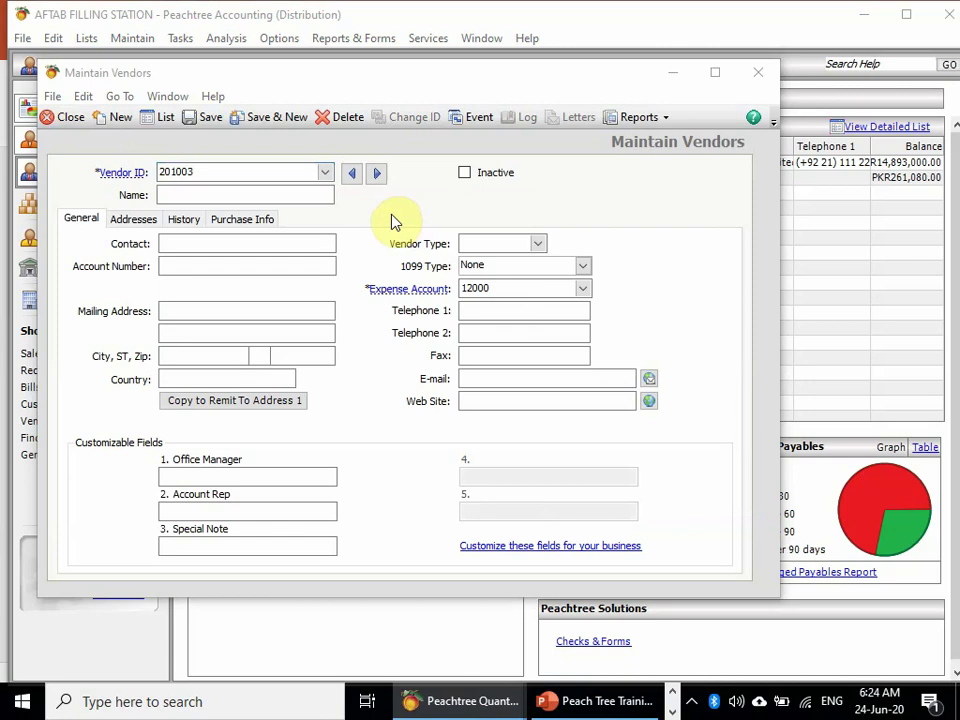
{"action": "left_click", "coordinate": [302, 195]}
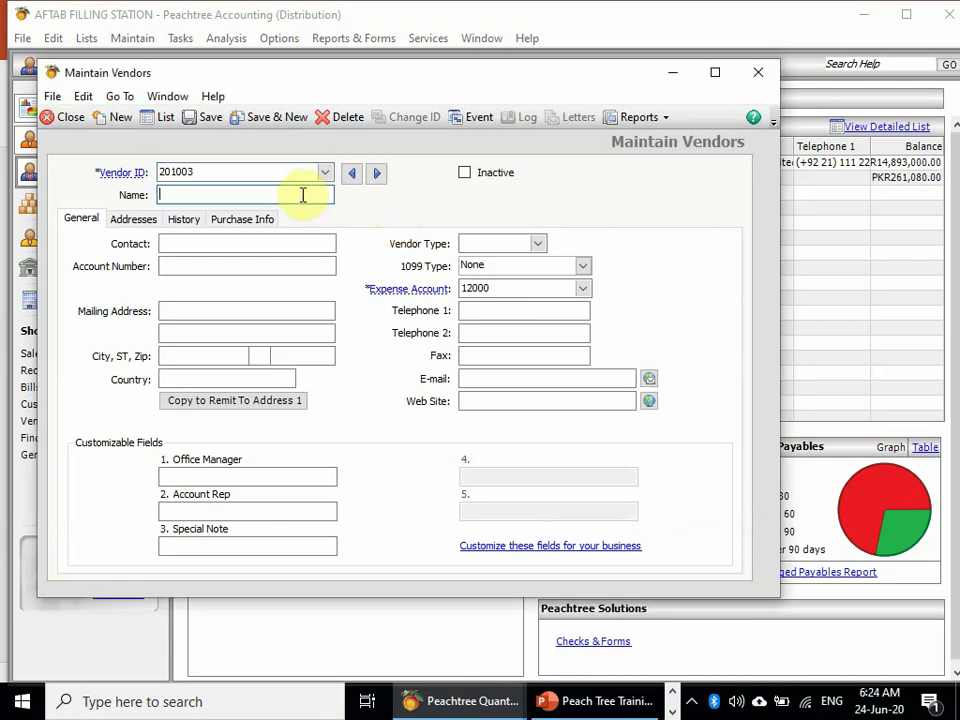
{"action": "type", "text": "P"}
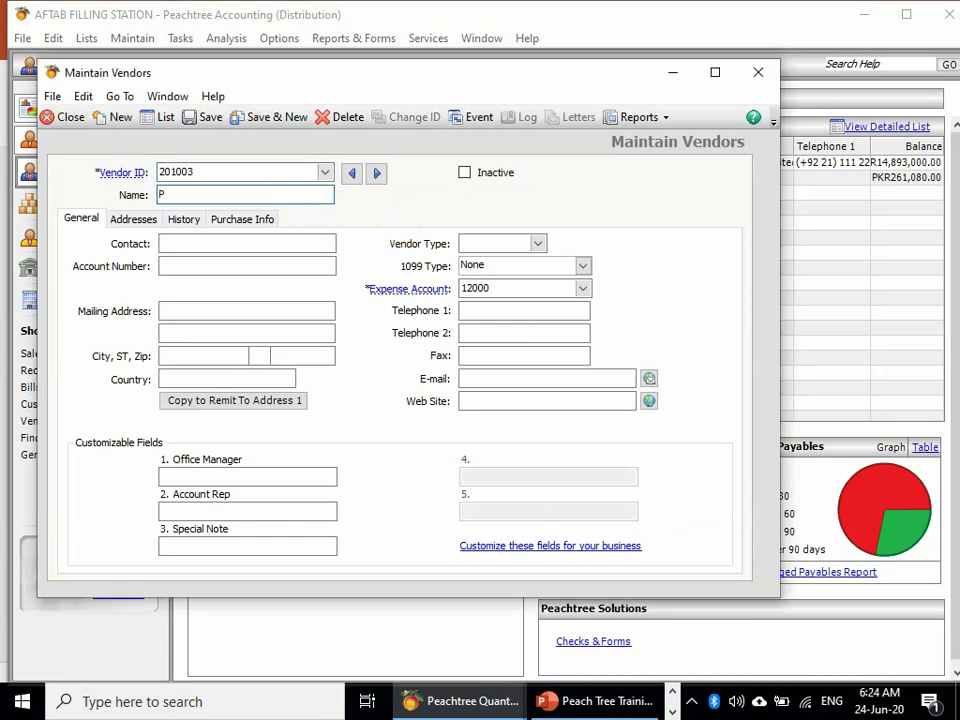
{"action": "type", "text": "akistan State Oil"}
{"action": "left_click", "coordinate": [246, 245]}
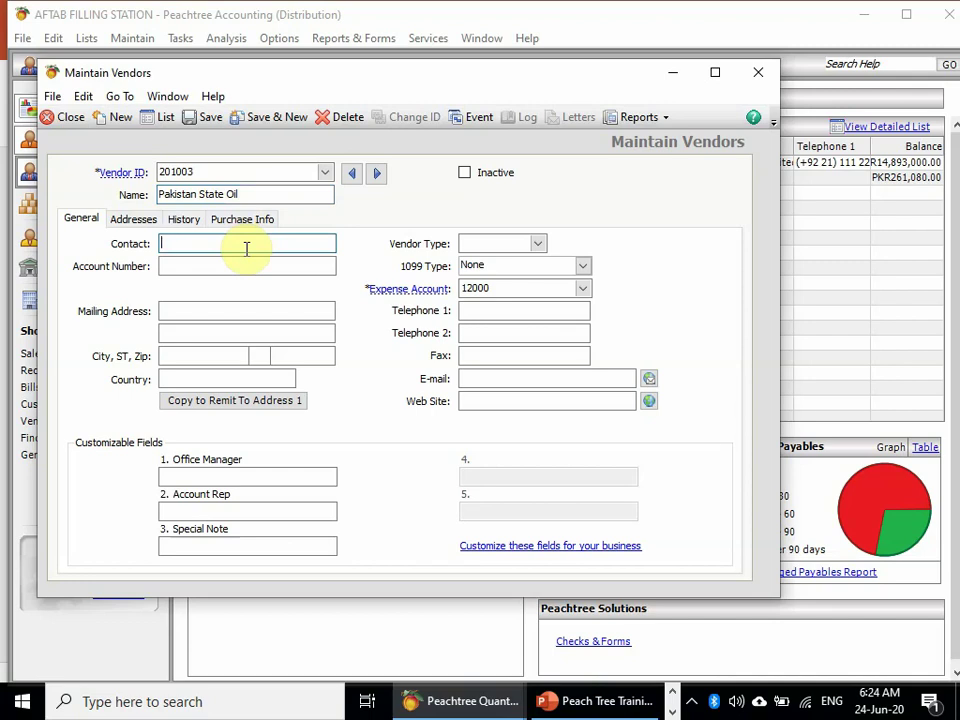
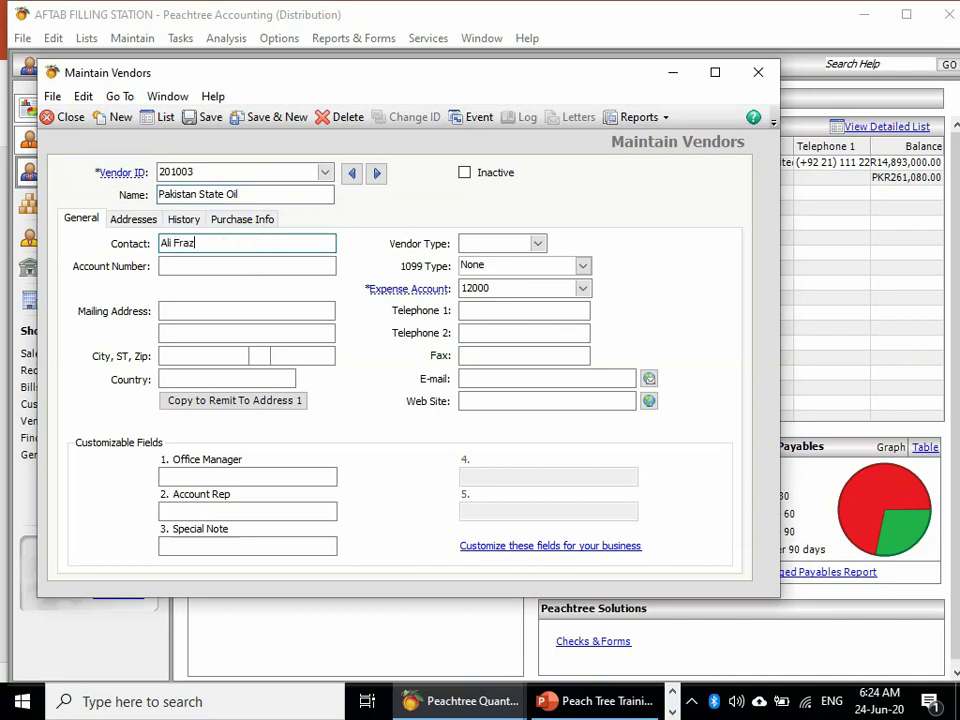
{"action": "left_click", "coordinate": [247, 266]}
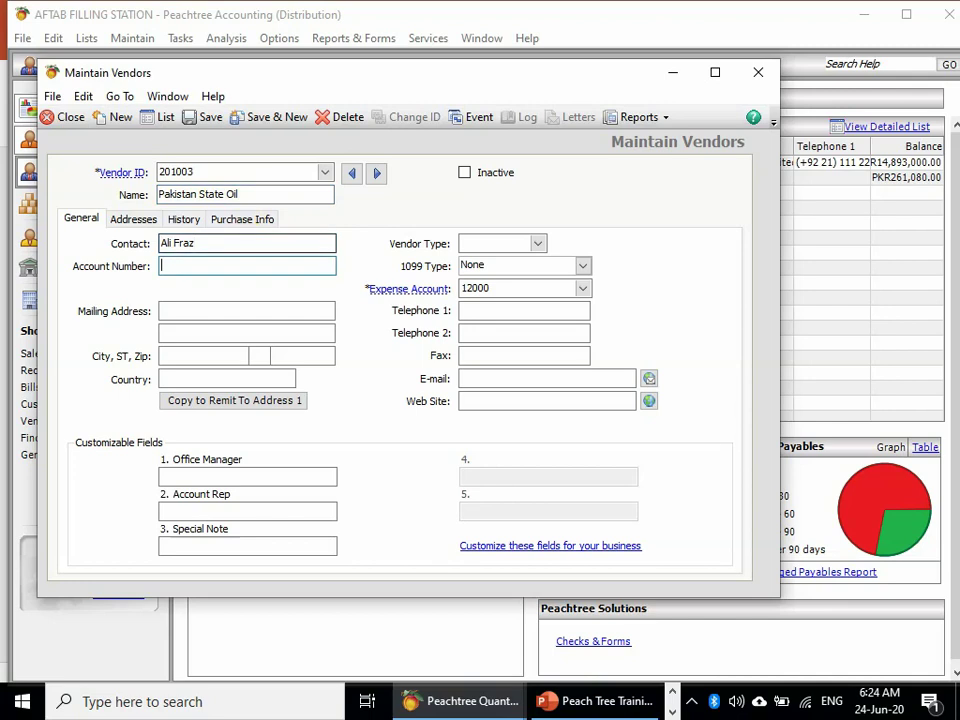
- Enter the mailing address PSO House, karachi with city Karachi, and begin the zip code
{"action": "key", "text": "Tab"}
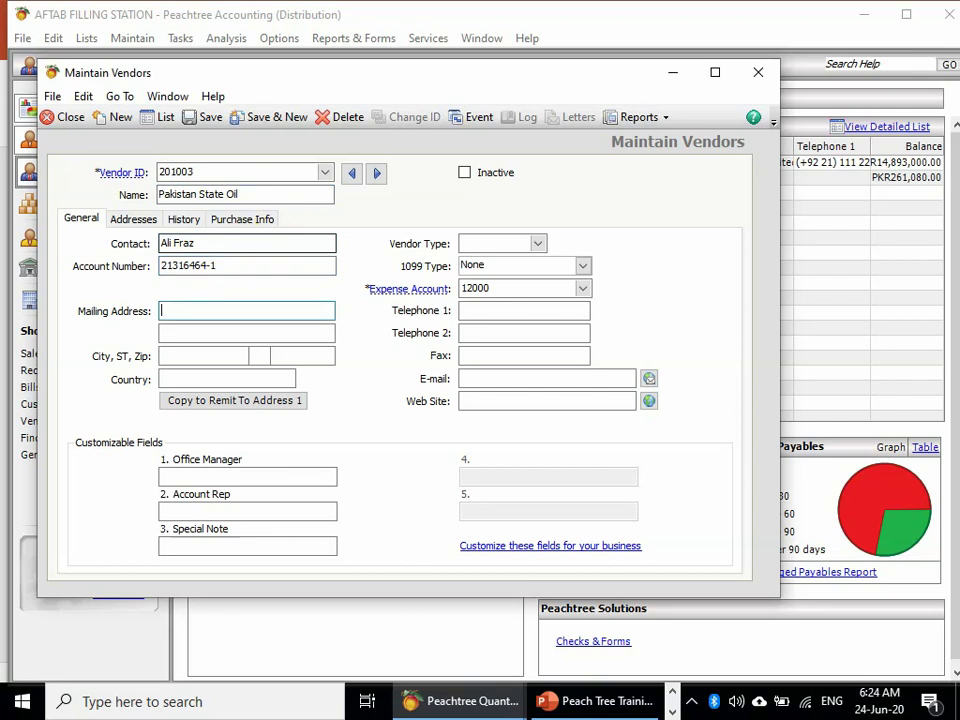
{"action": "type", "text": "PSO House"}
{"action": "key", "text": "Tab"}
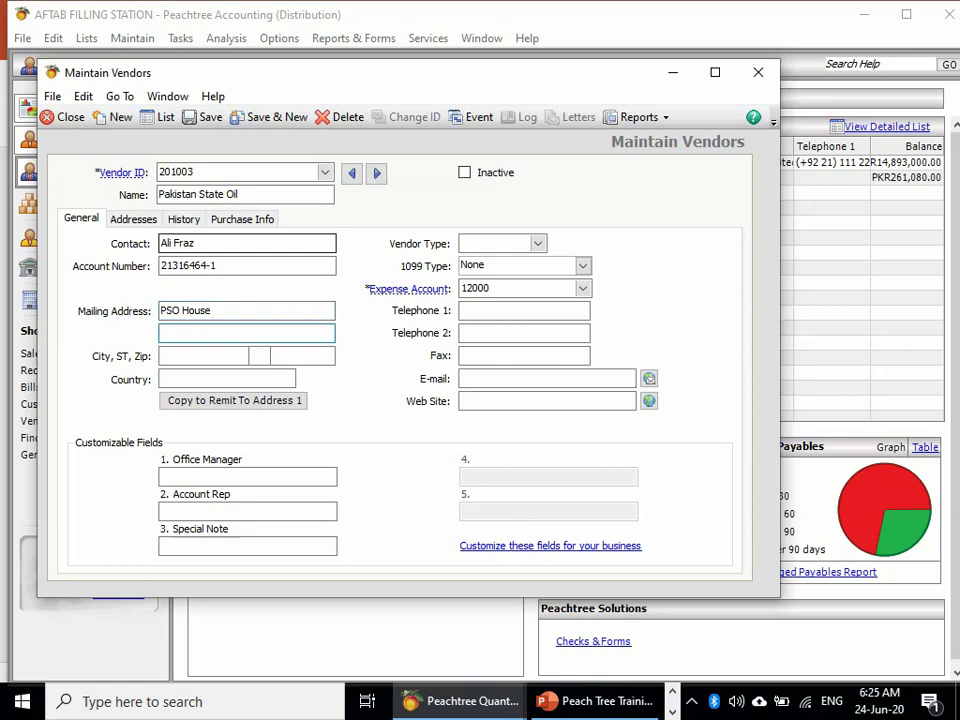
{"action": "type", "text": "karachi"}
{"action": "key", "text": "Tab"}
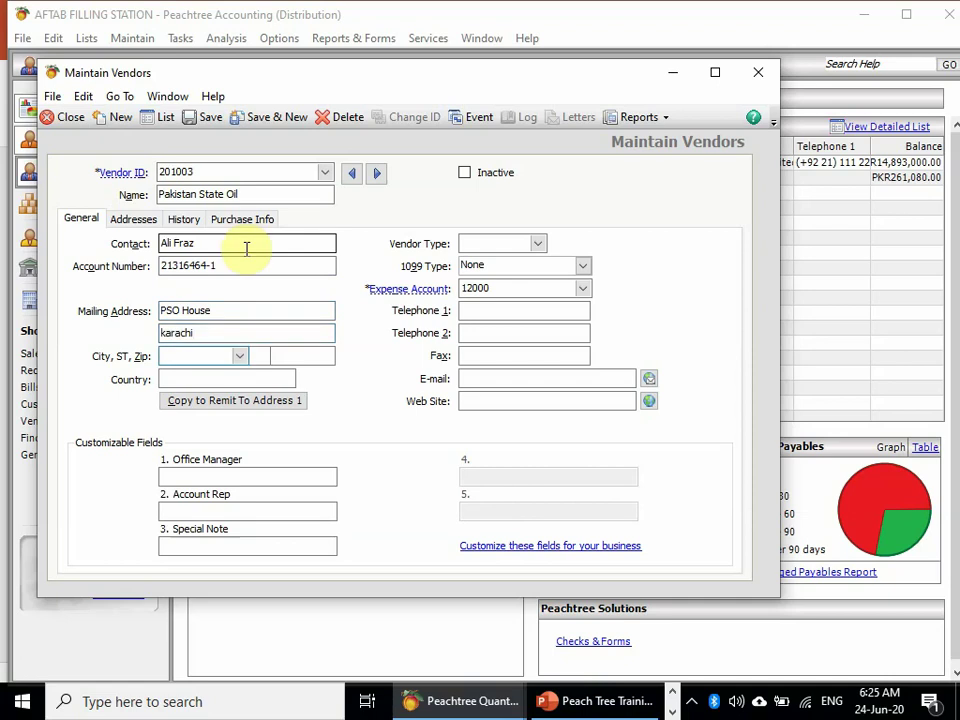
{"action": "type", "text": "k"}
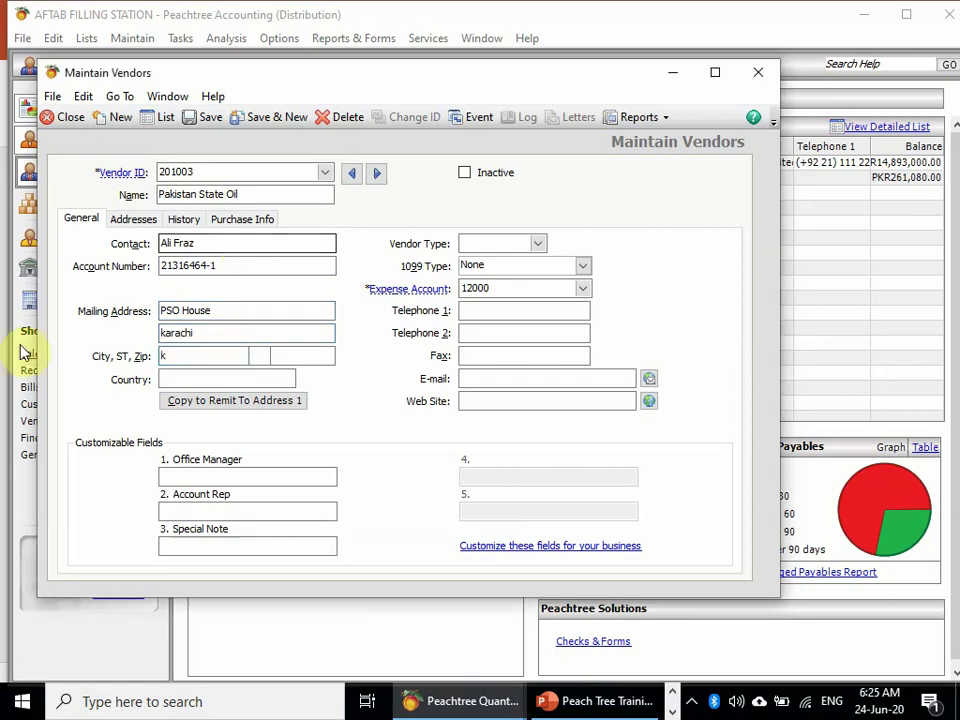
{"action": "left_click", "coordinate": [205, 350]}
{"action": "key", "text": "BackSpace"}
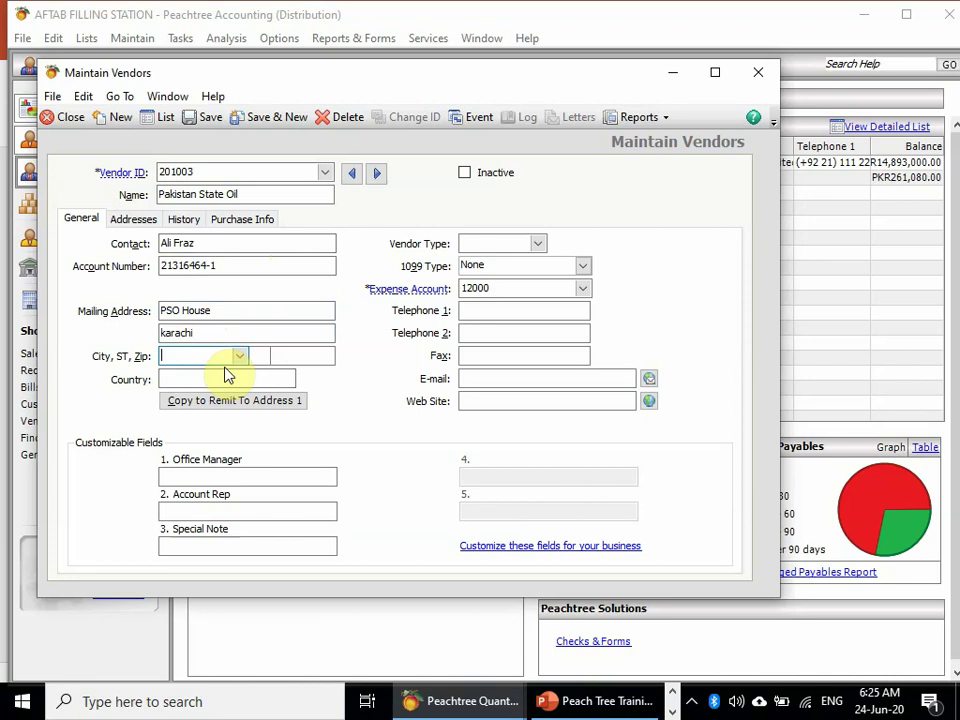
{"action": "type", "text": "Karachi"}
{"action": "key", "text": "Tab"}
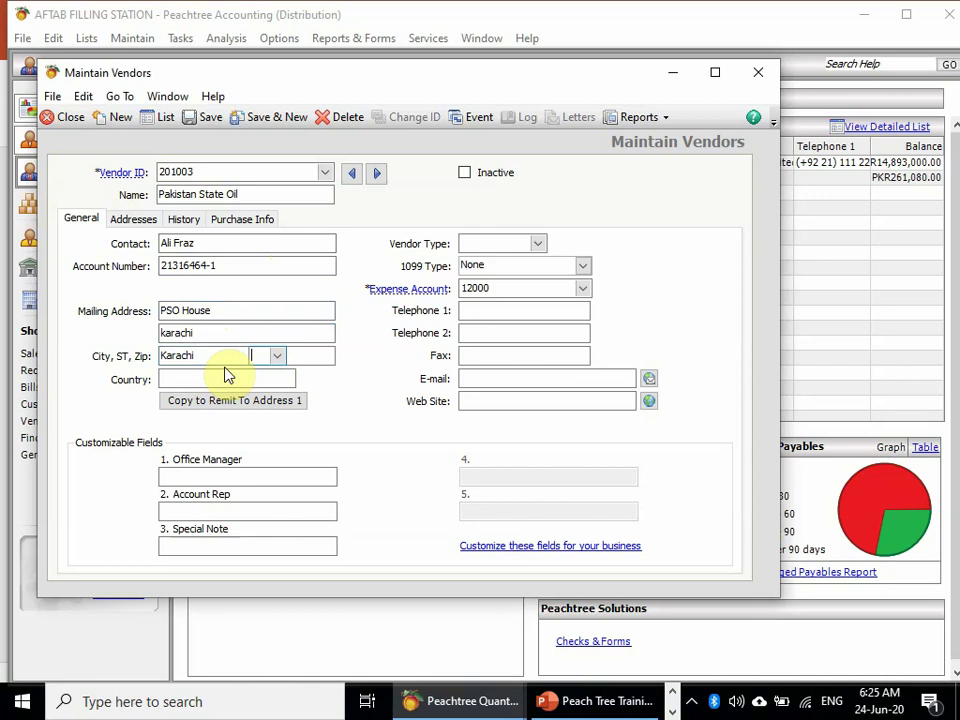
{"action": "key", "text": "Tab"}
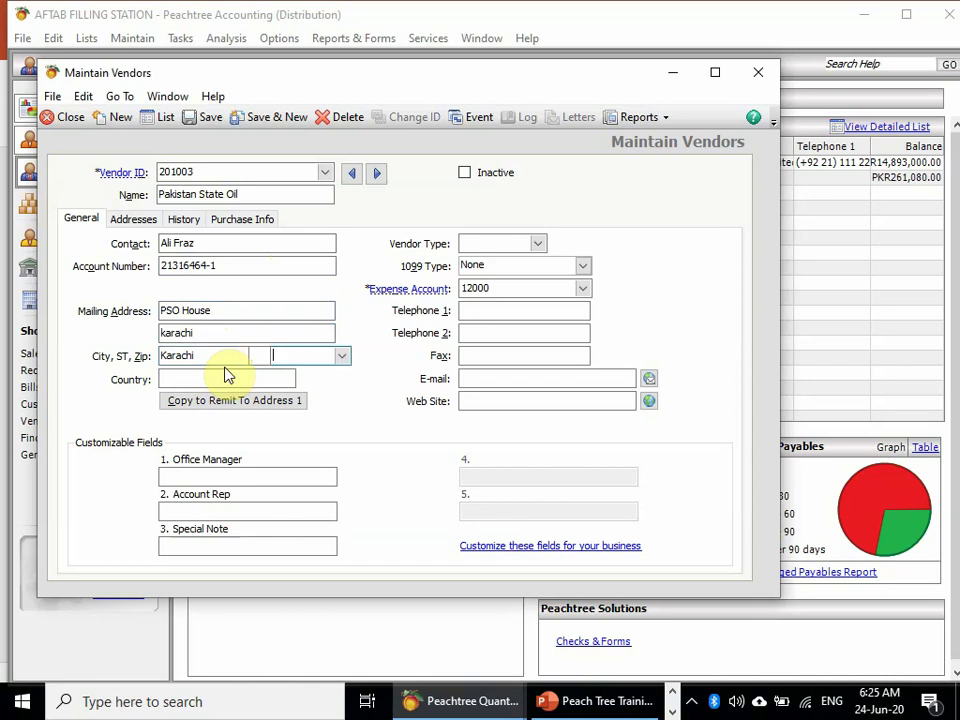
{"action": "type", "text": "7"}
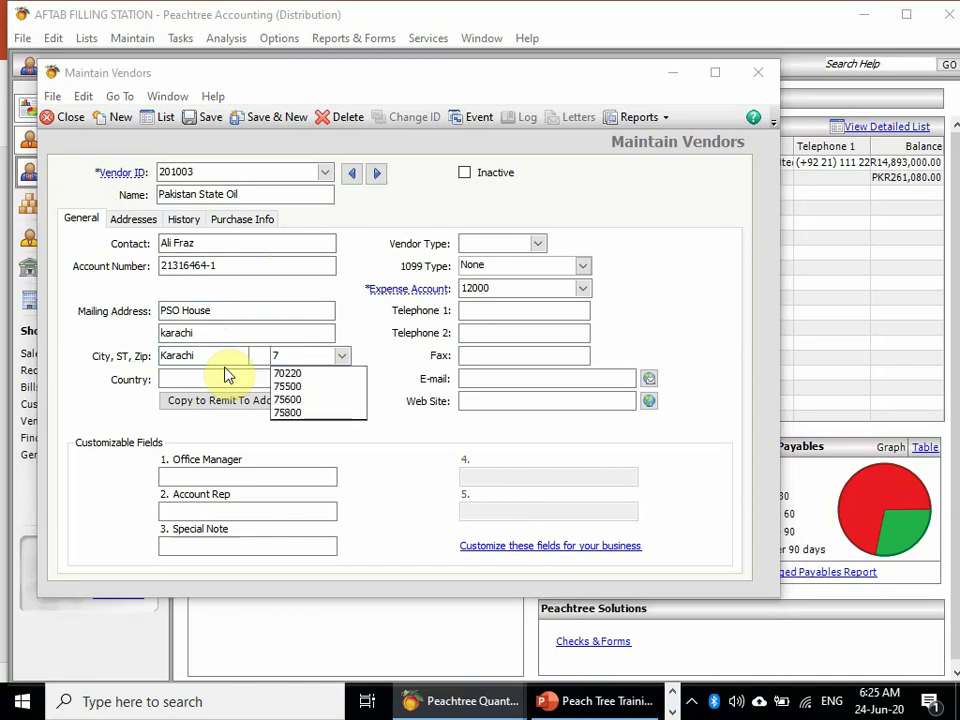
- Complete the vendor address with zip code 70220 and country Pakistan
{"action": "left_click", "coordinate": [317, 374]}
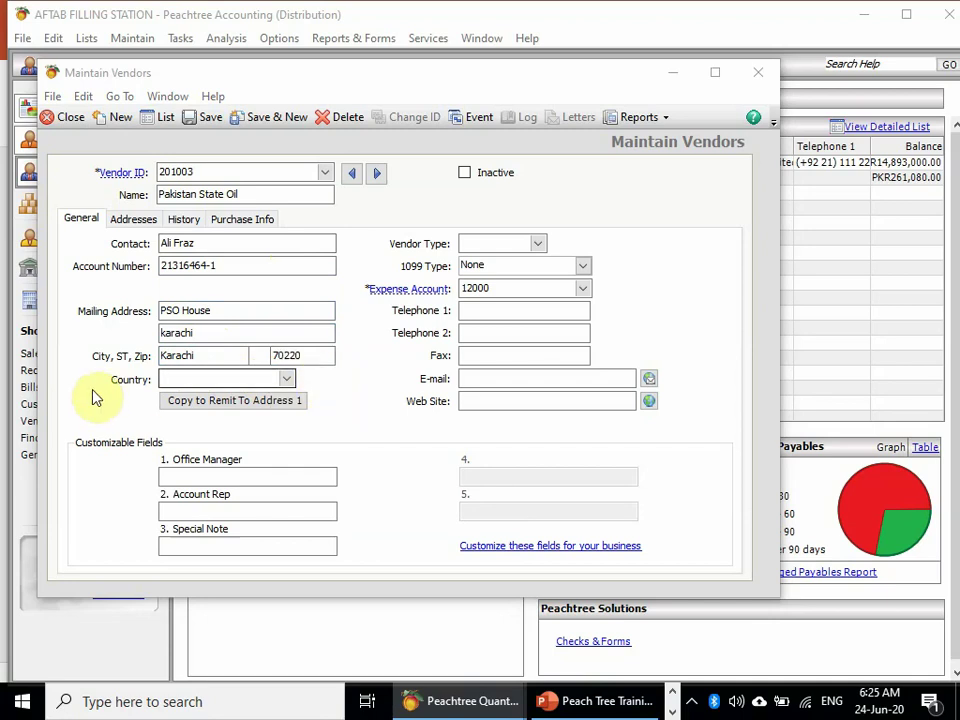
{"action": "left_click", "coordinate": [179, 377]}
{"action": "type", "text": "p"}
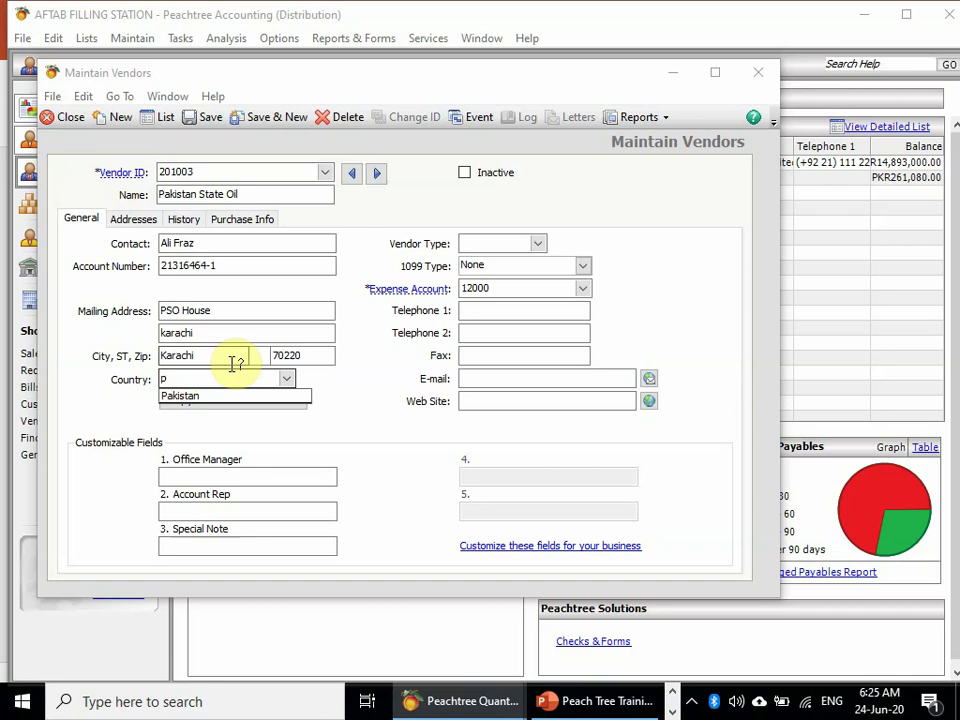
{"action": "left_click", "coordinate": [260, 395]}
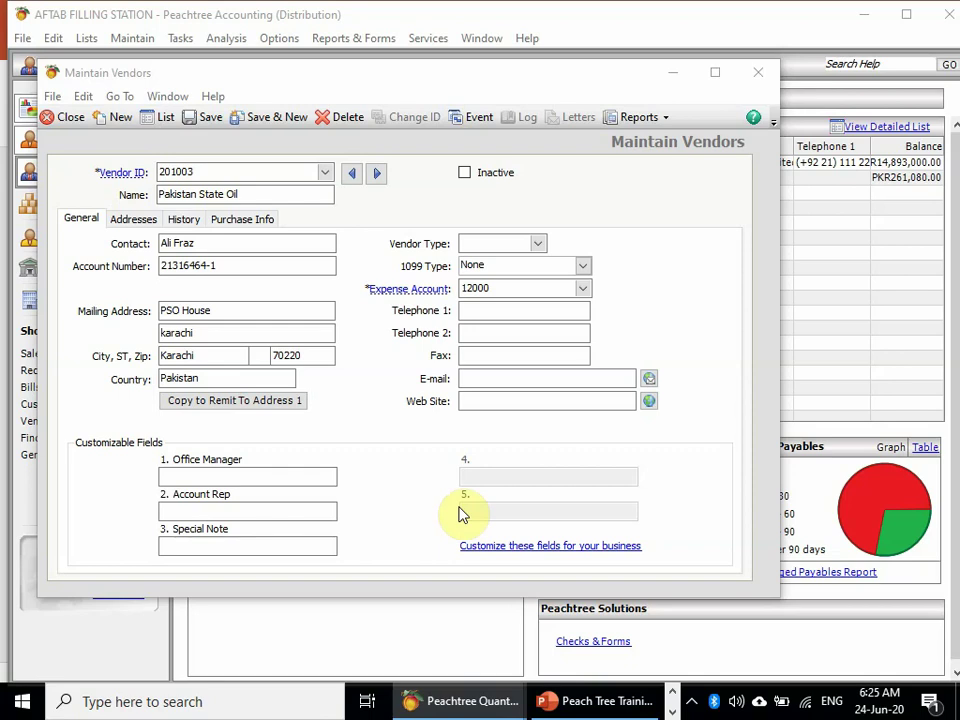
{"action": "left_click", "coordinate": [237, 547]}
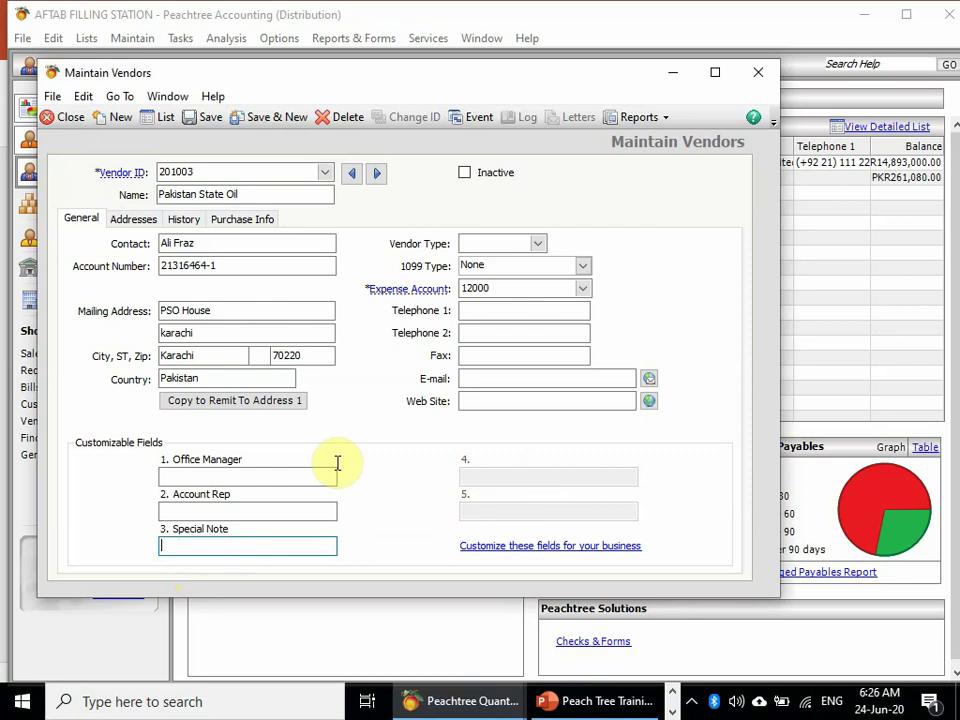
{"action": "left_click", "coordinate": [508, 248]}
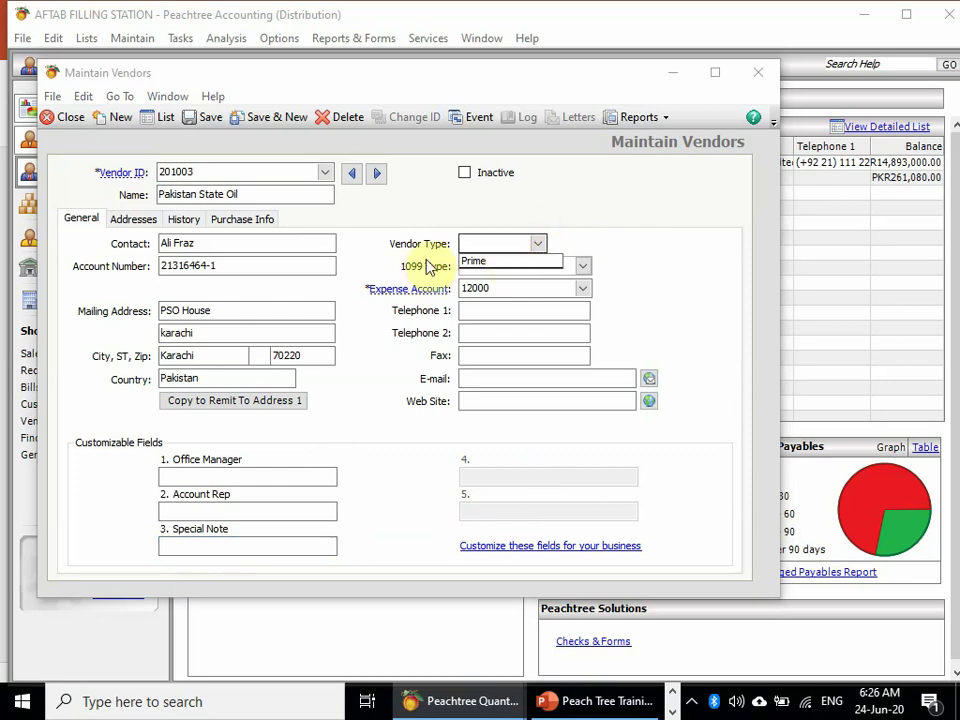
- Replace the Prime vendor type with Fuel
{"action": "left_click", "coordinate": [499, 265]}
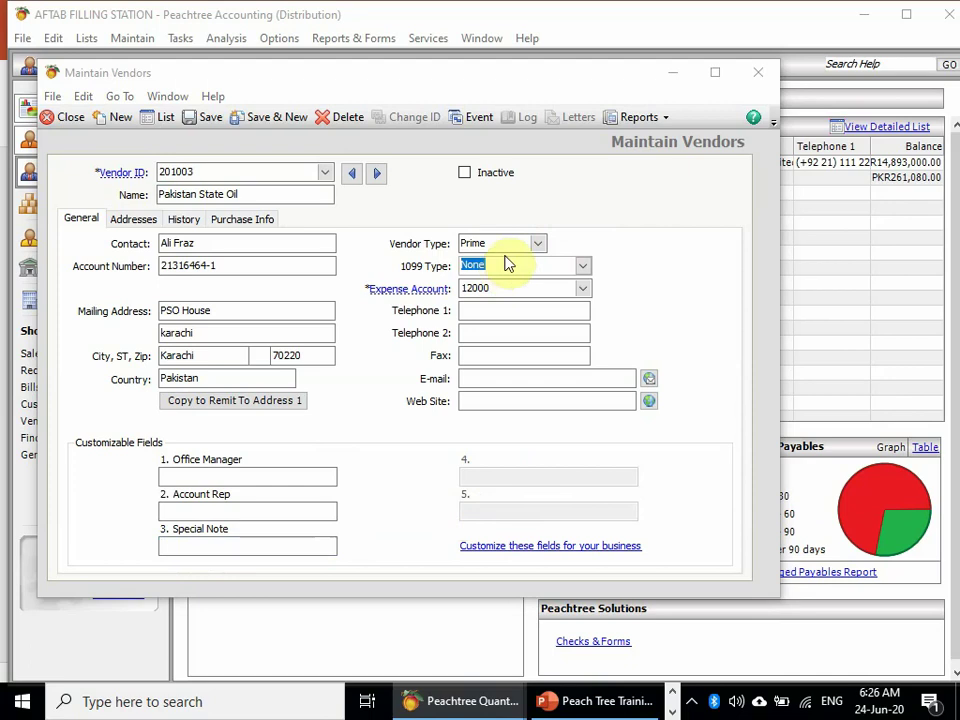
{"action": "left_click", "coordinate": [503, 240]}
{"action": "left_click_drag", "start_coordinate": [512, 240], "coordinate": [257, 236]}
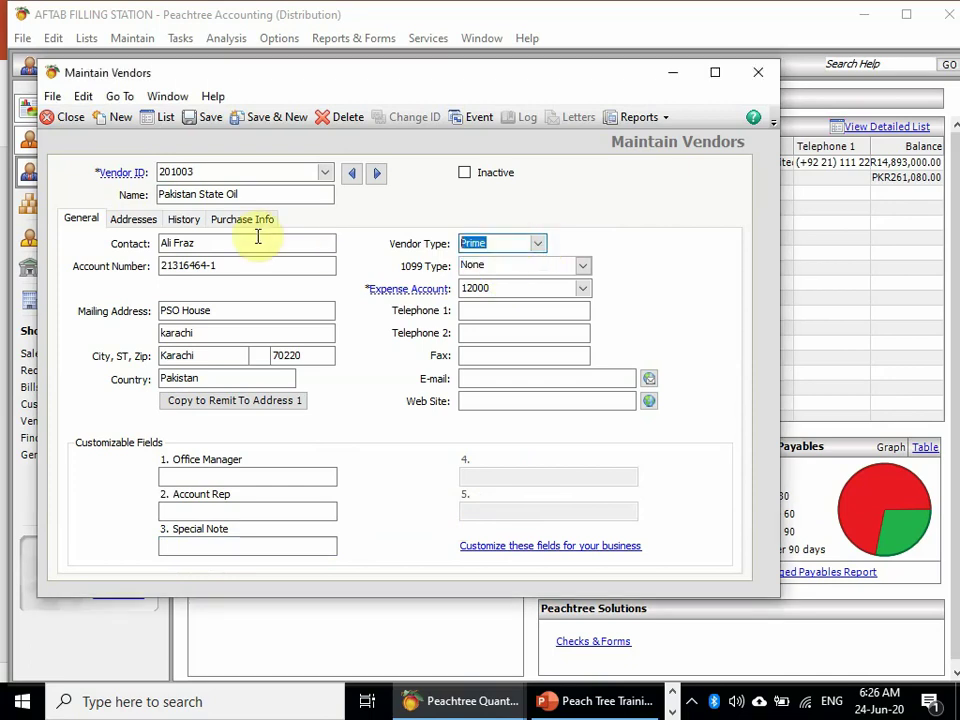
{"action": "type", "text": "Fuel"}
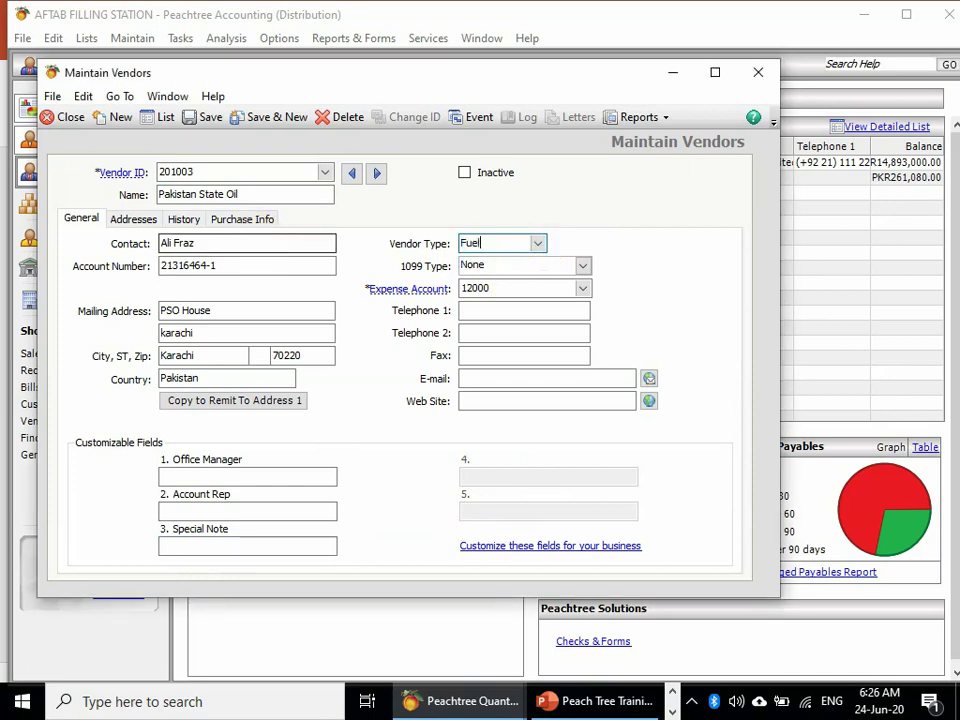
{"action": "key", "text": "Tab"}
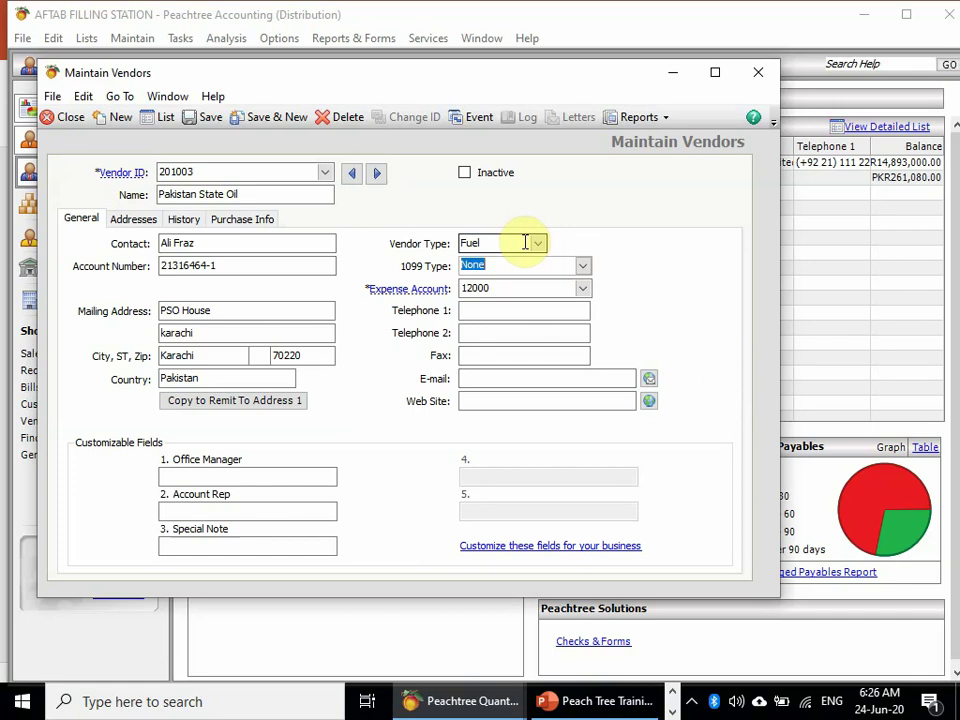
- Keep 12000 Inventory Fuel as the expense account and view the vendor's Addresses page
{"action": "left_click", "coordinate": [540, 312]}
{"action": "left_click", "coordinate": [583, 288]}
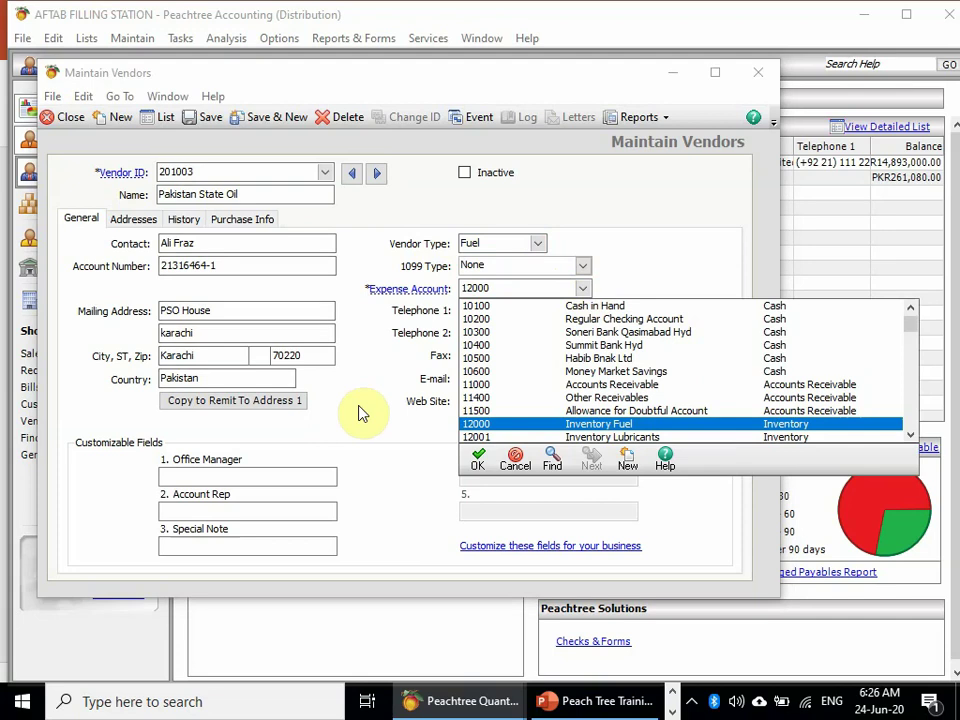
{"action": "left_click", "coordinate": [472, 462]}
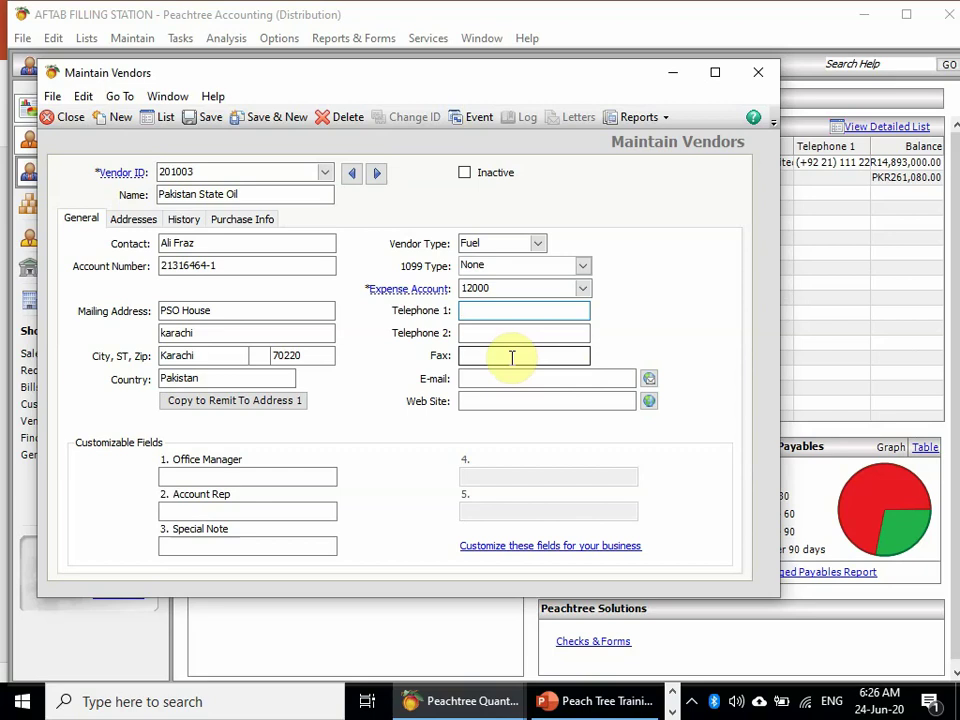
{"action": "left_click", "coordinate": [128, 219]}
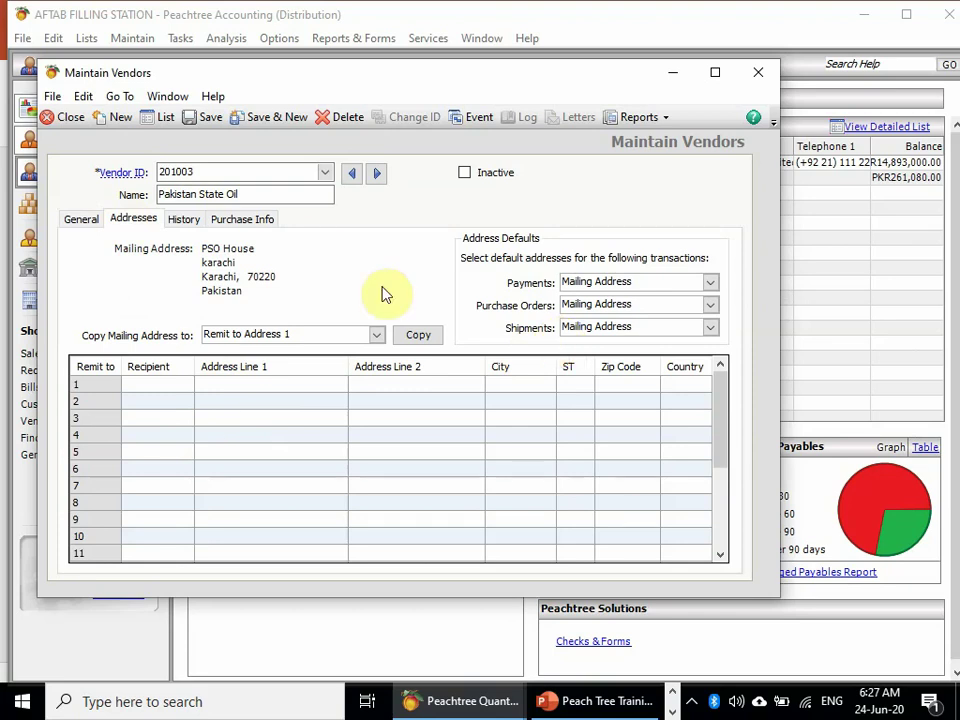
- Close the Pakistan State Oil vendor form from its General page
{"action": "left_click", "coordinate": [80, 222]}
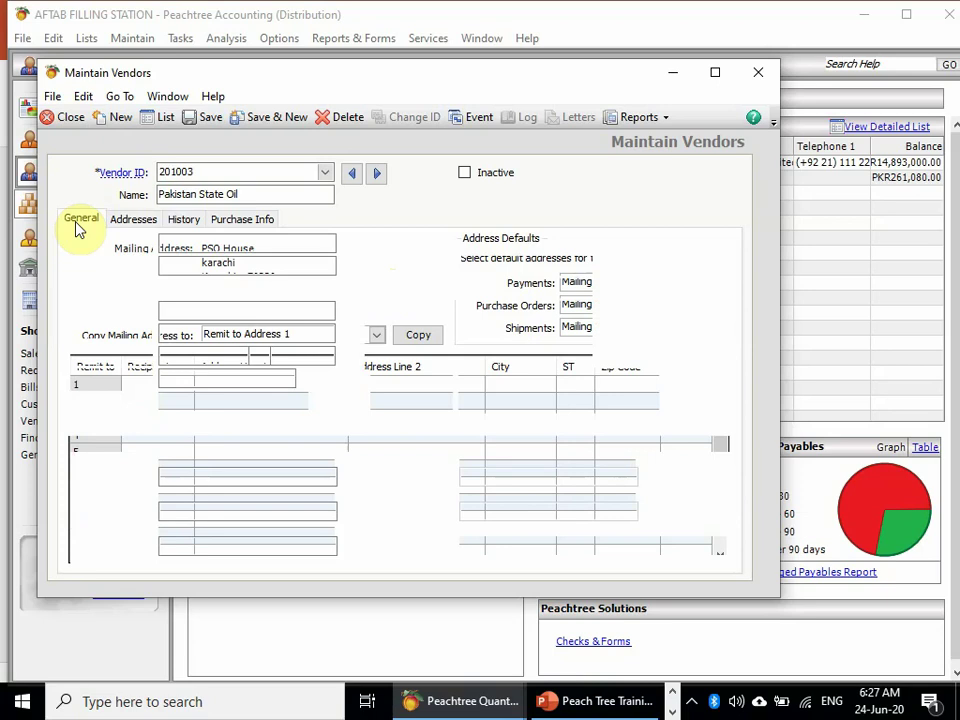
{"action": "left_click", "coordinate": [758, 72]}
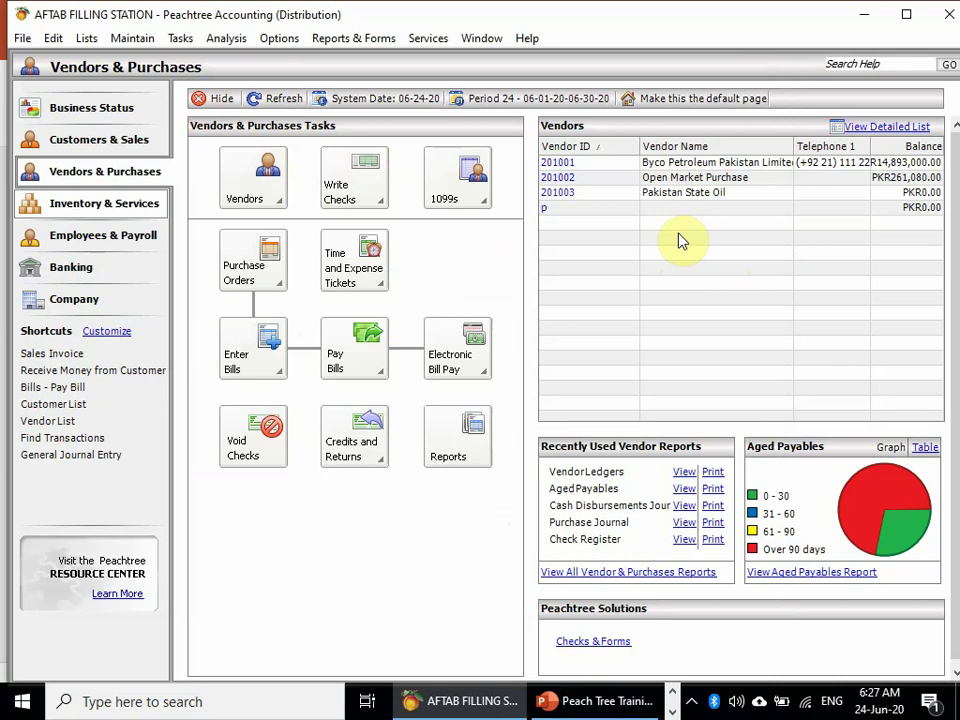
- Open the Vendor List and load the empty vendor p for deletion
{"action": "left_click", "coordinate": [274, 198]}
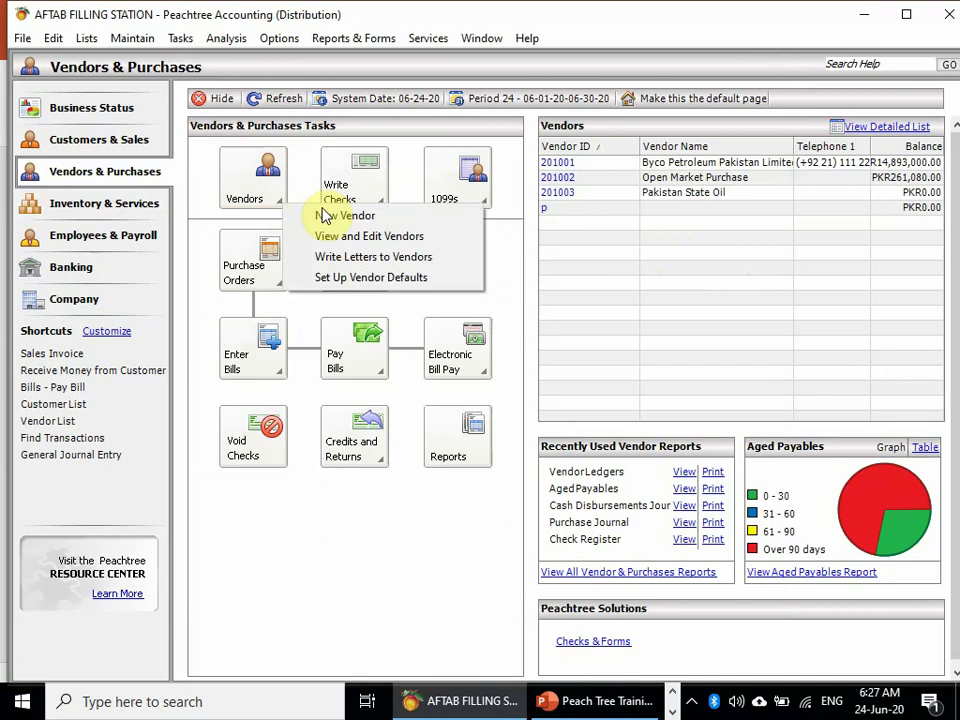
{"action": "left_click", "coordinate": [376, 236]}
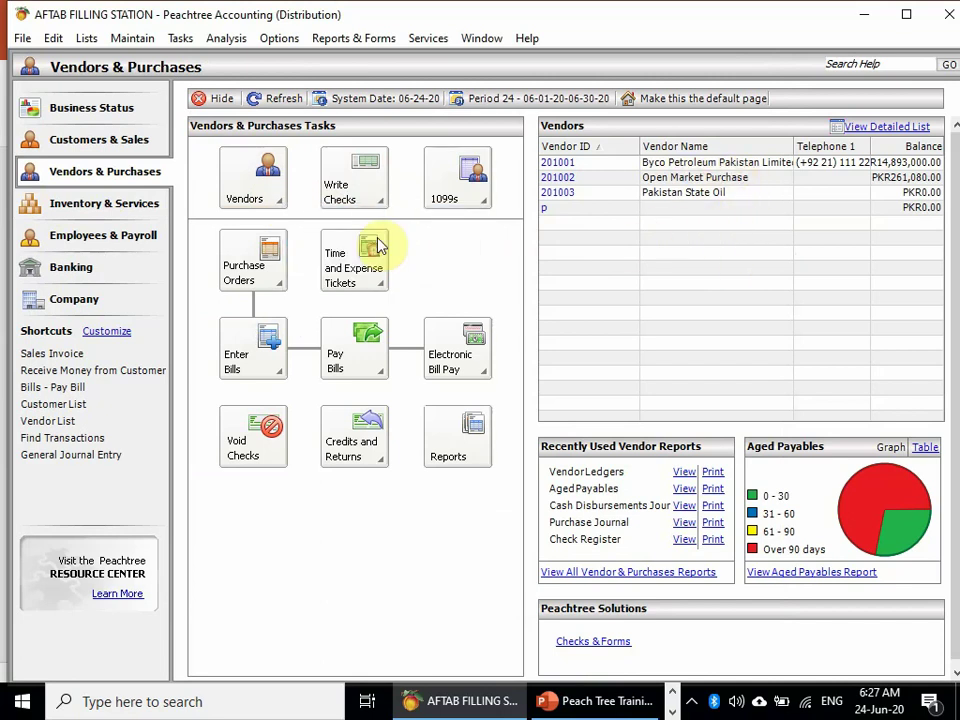
{"action": "left_click", "coordinate": [375, 238]}
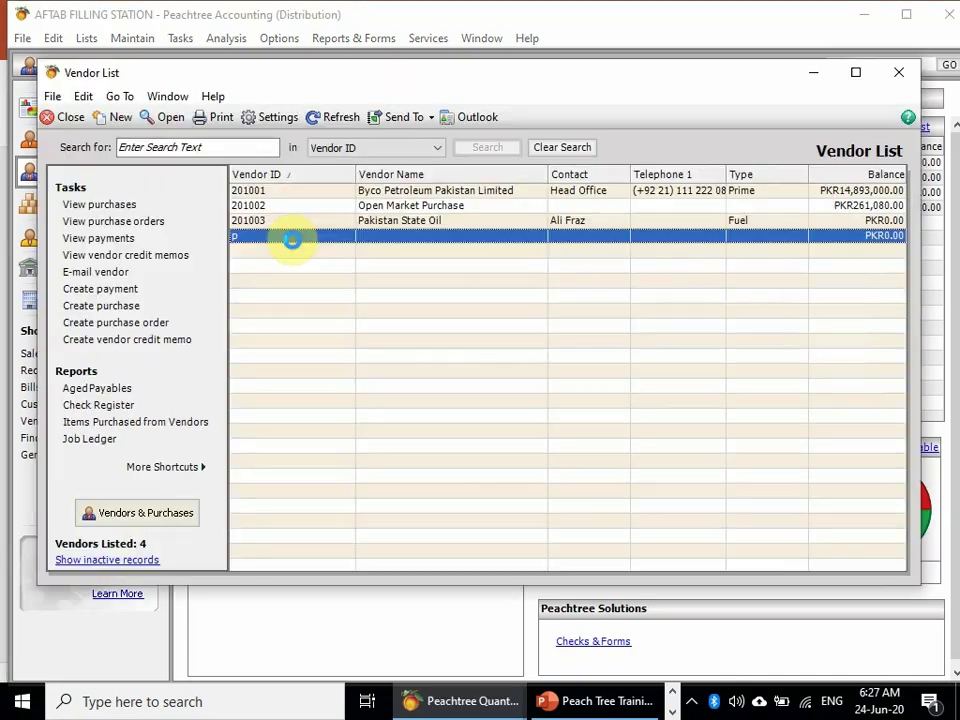
{"action": "double_click", "coordinate": [293, 238]}
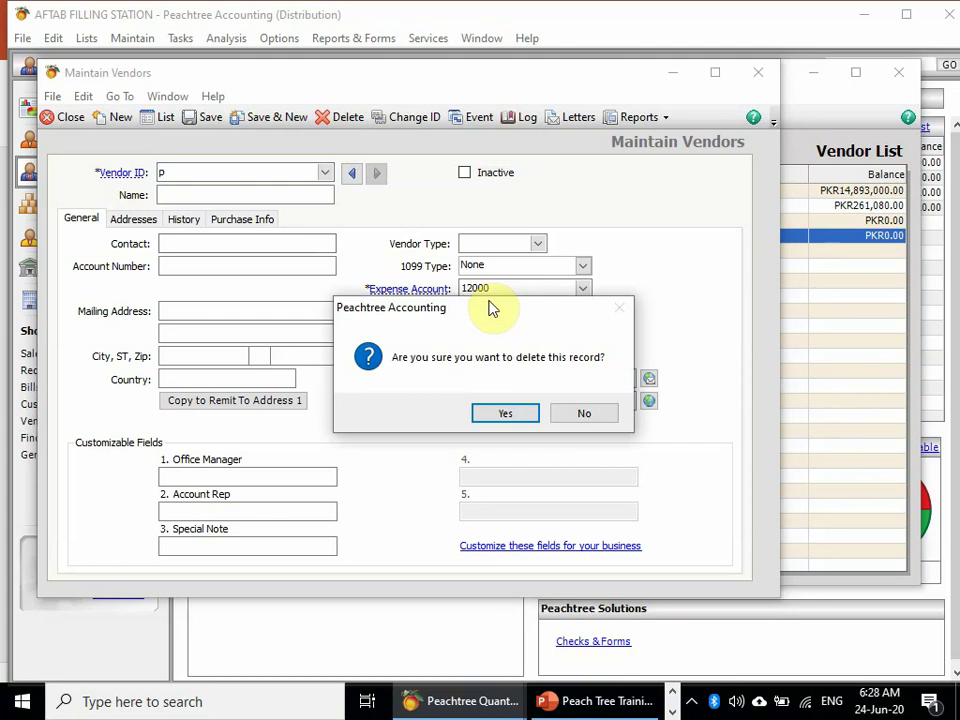
- Confirm deleting vendor p, dismiss the battery notice, and close the Vendor List
{"action": "left_click", "coordinate": [520, 416]}
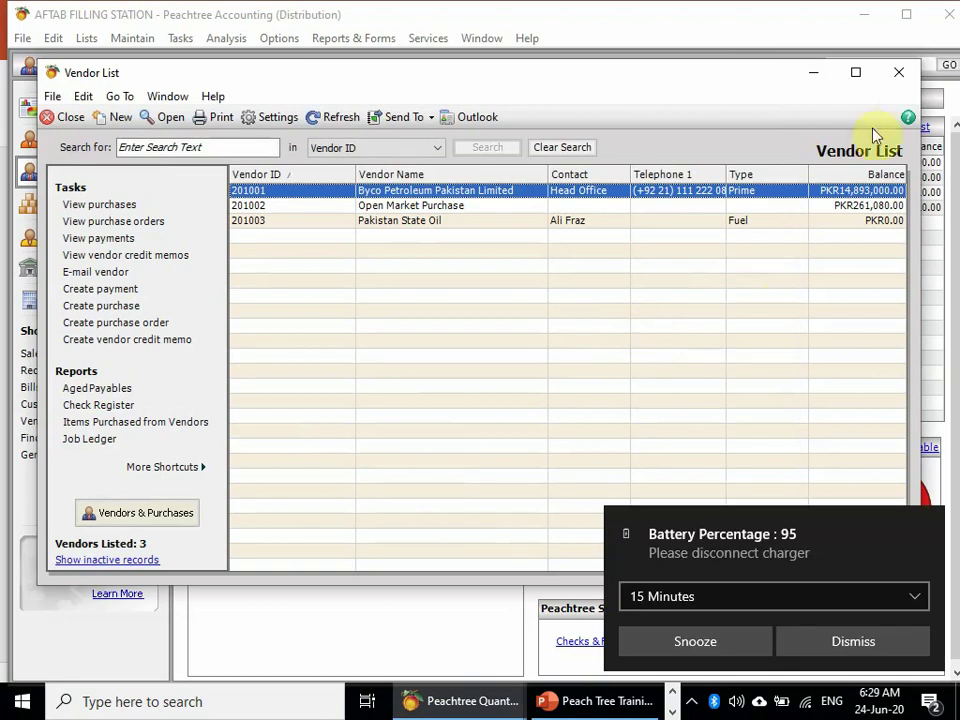
{"action": "left_click", "coordinate": [898, 650]}
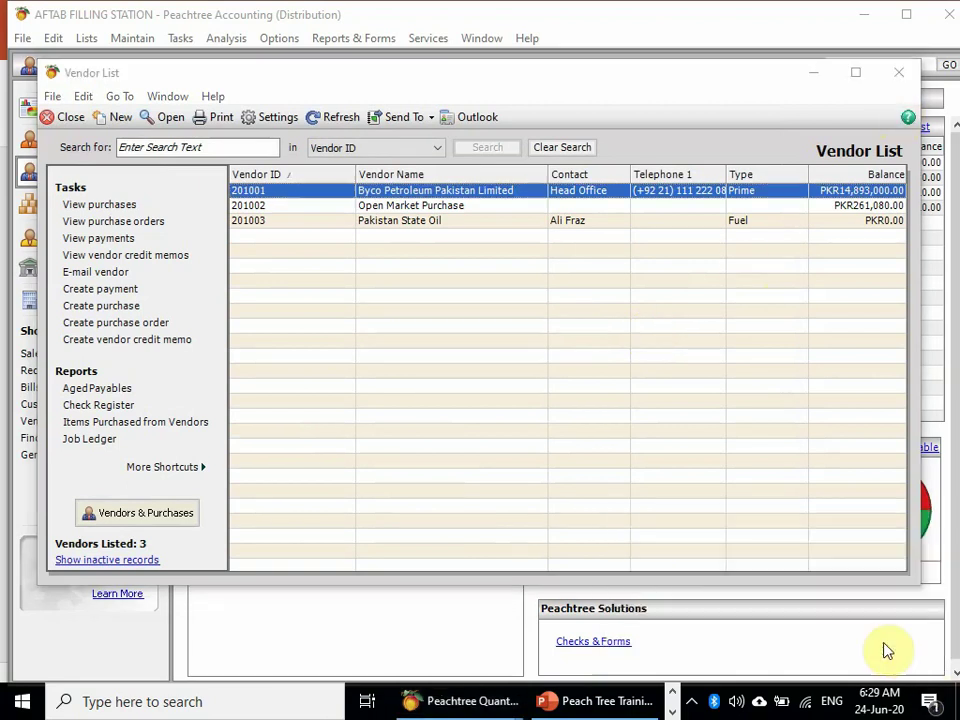
{"action": "left_click", "coordinate": [908, 76]}
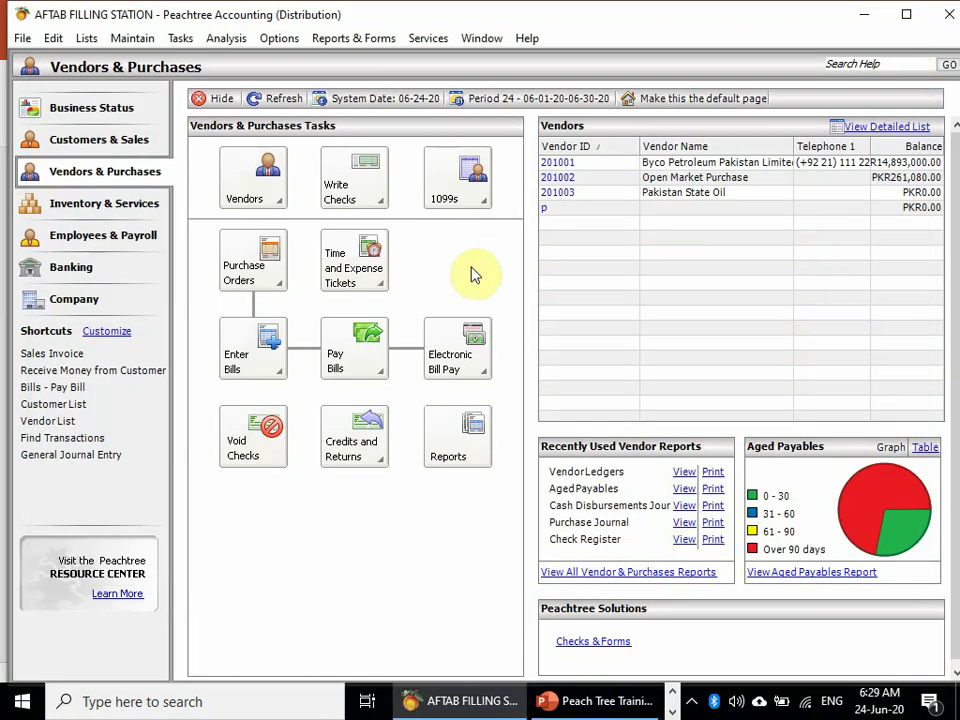
- Refresh the vendors overview so p disappears, and open a new blank purchase order
{"action": "left_click", "coordinate": [275, 99]}
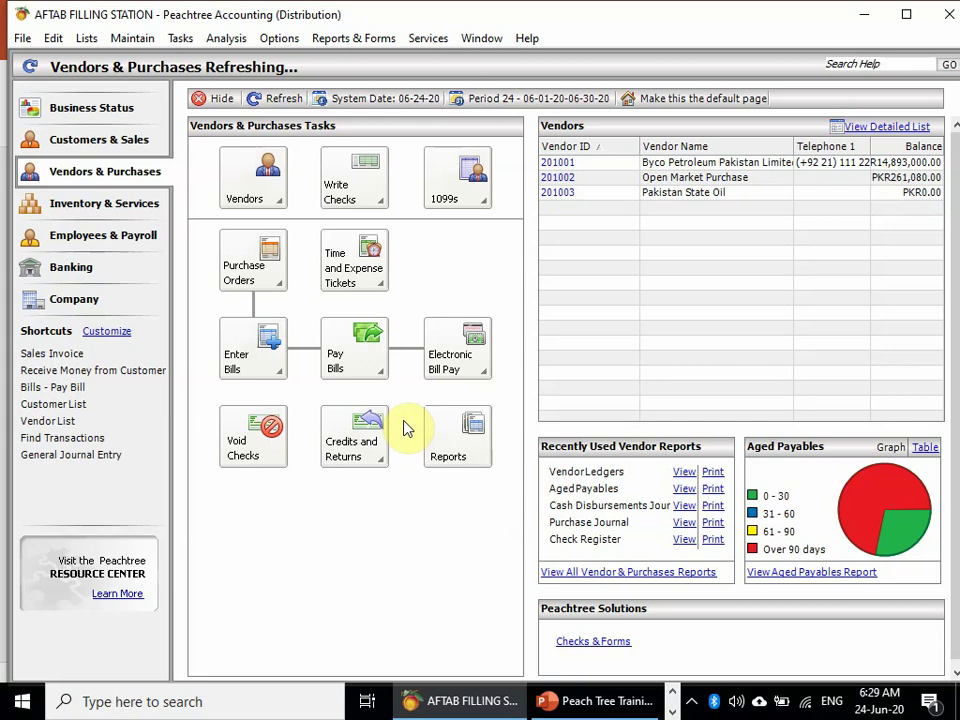
{"action": "left_click", "coordinate": [277, 284]}
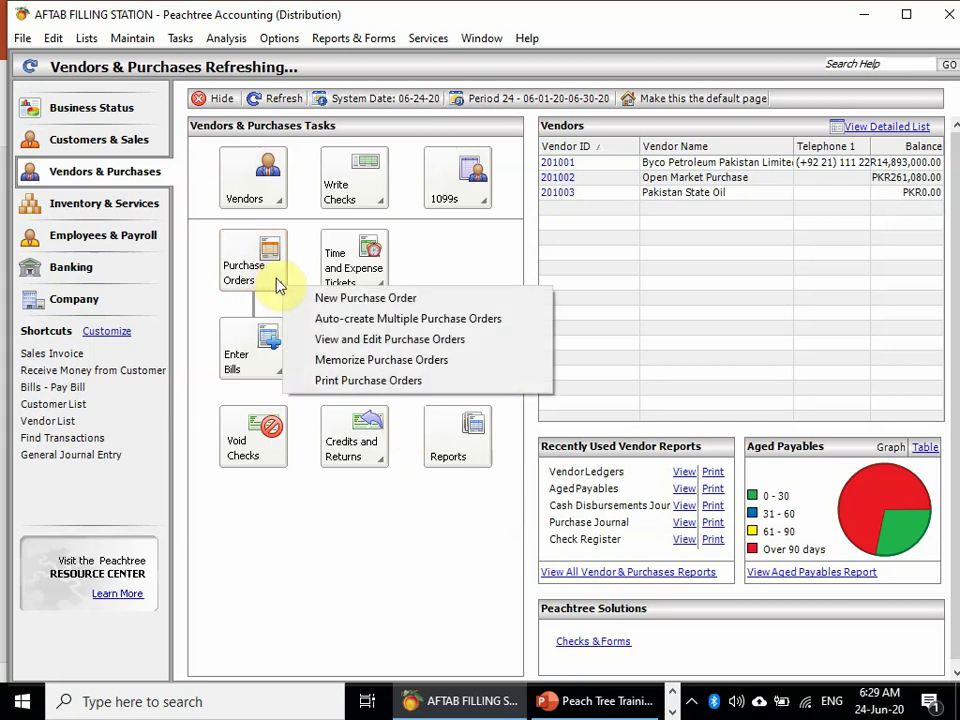
{"action": "left_click", "coordinate": [360, 302]}
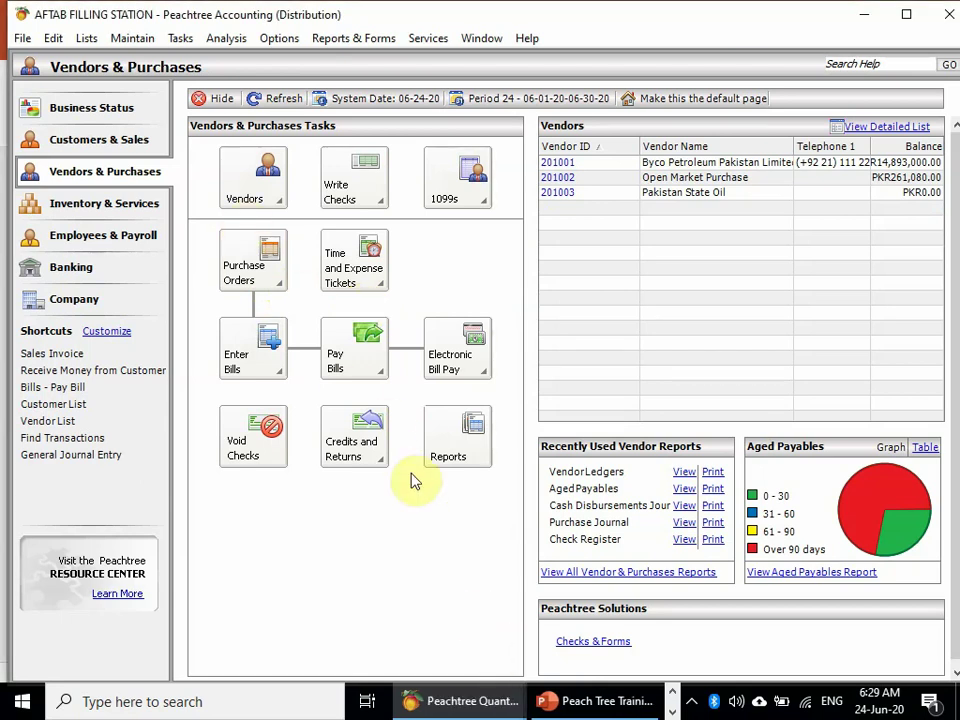
{"action": "mouse_move", "coordinate": [665, 697]}
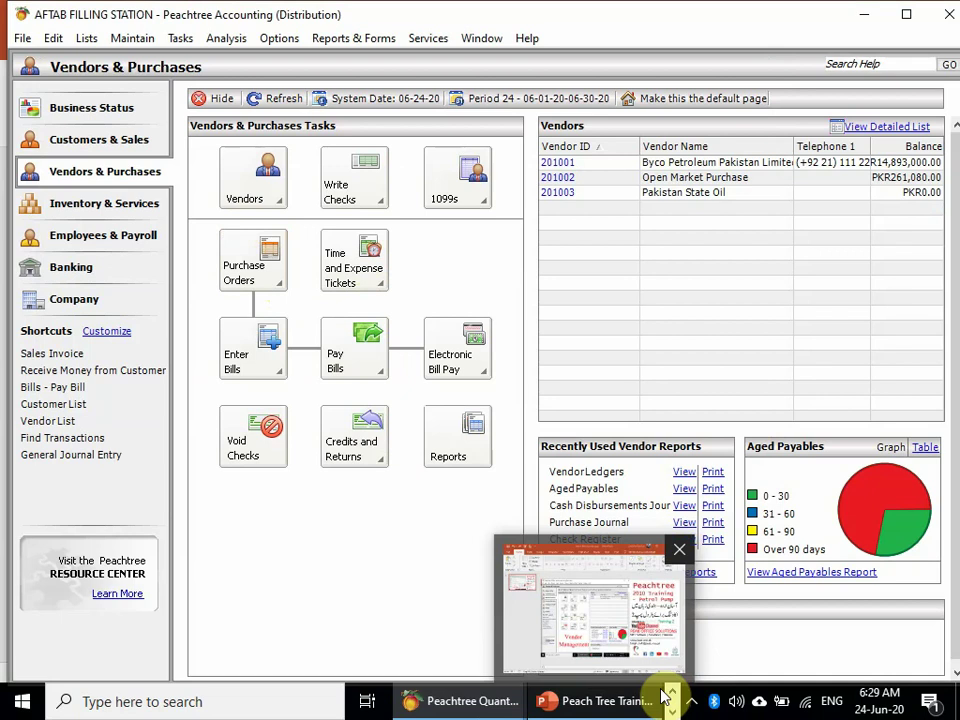
{"action": "left_click", "coordinate": [691, 701]}
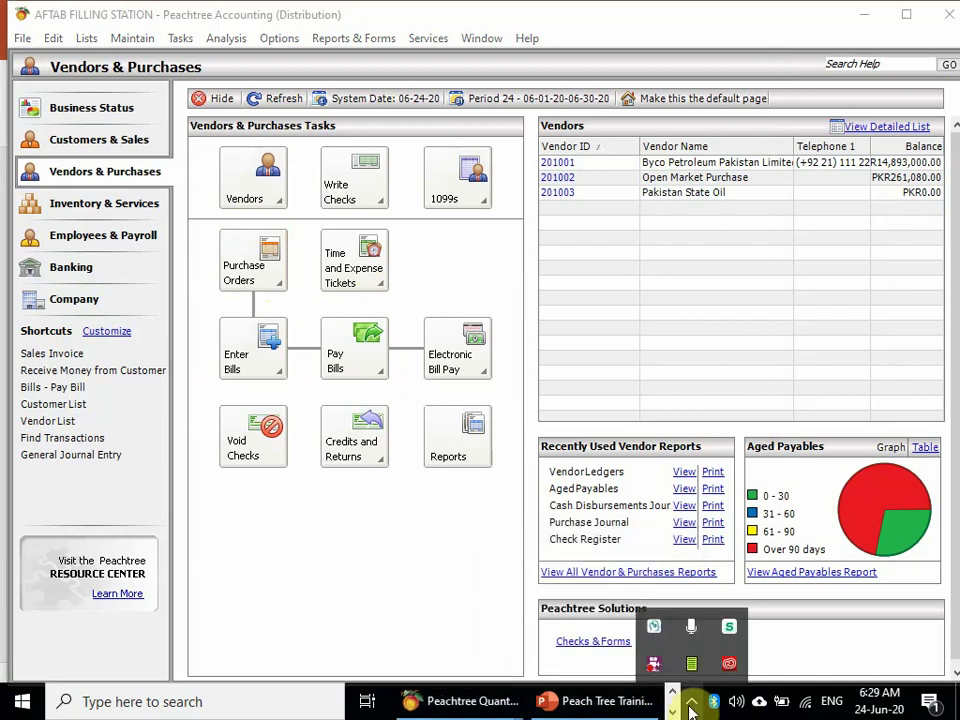
{"action": "left_click", "coordinate": [282, 285]}
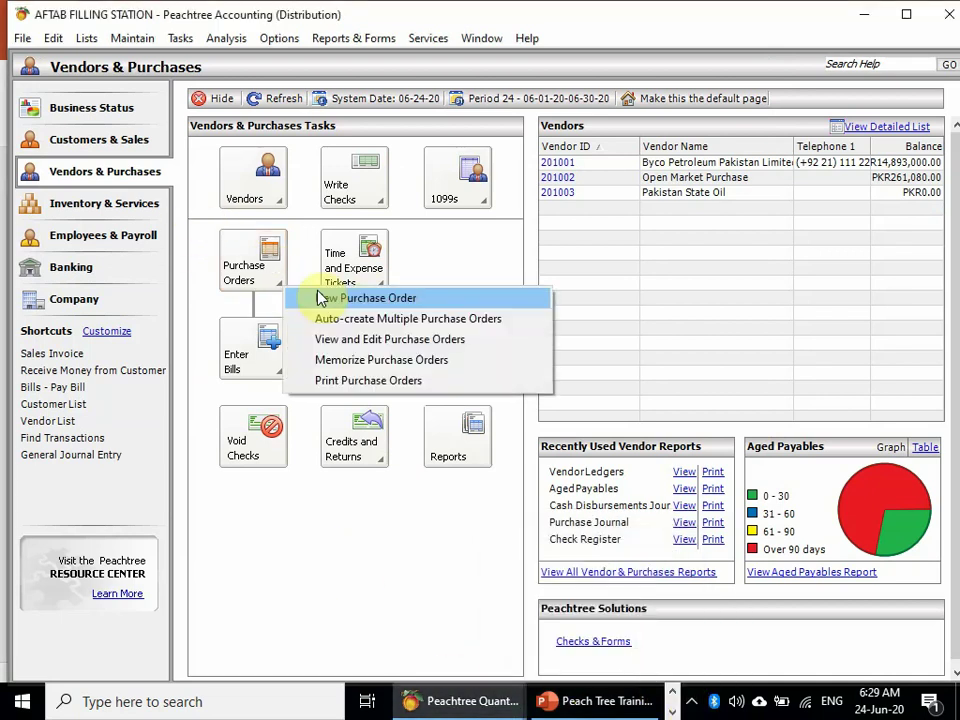
{"action": "left_click", "coordinate": [367, 308]}
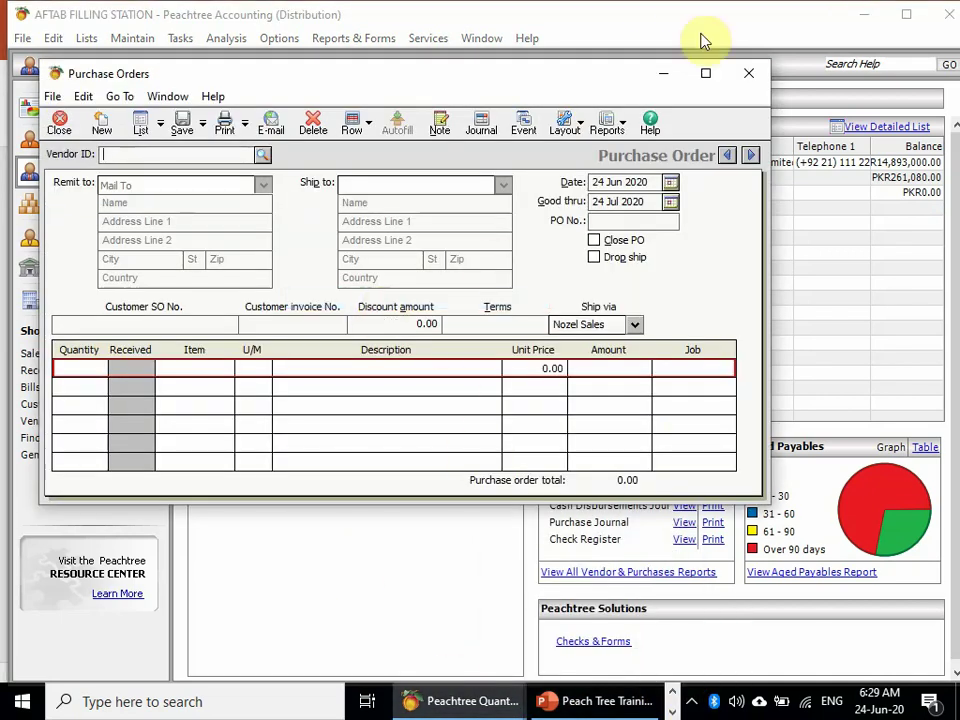
- Maximize the purchase order, choose vendor 201001, then discard it without saving
{"action": "left_click", "coordinate": [712, 78]}
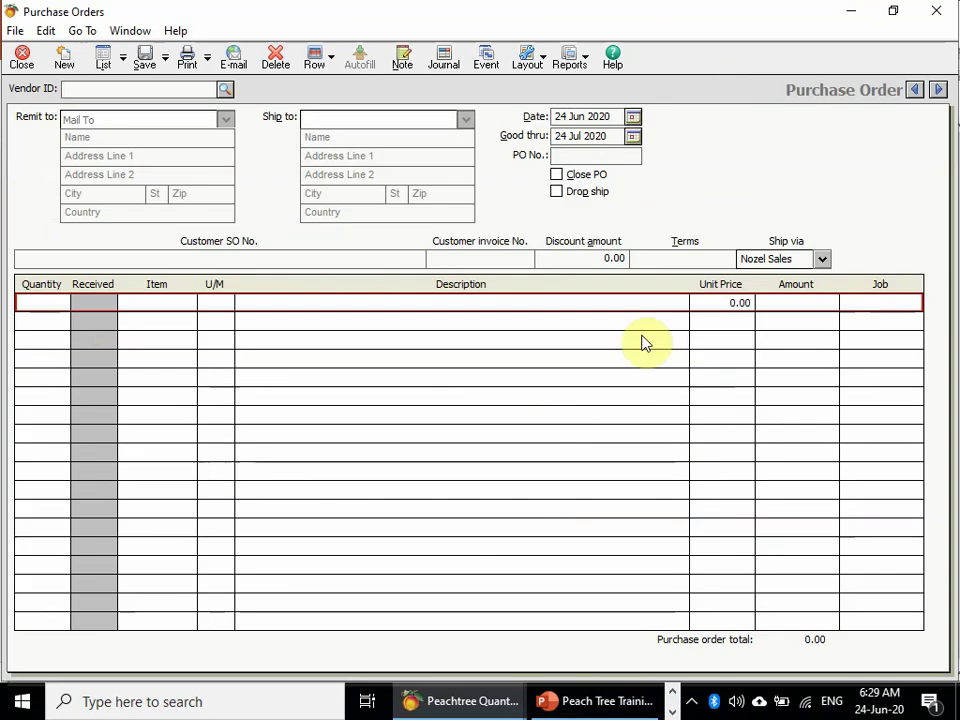
{"action": "left_click", "coordinate": [224, 90]}
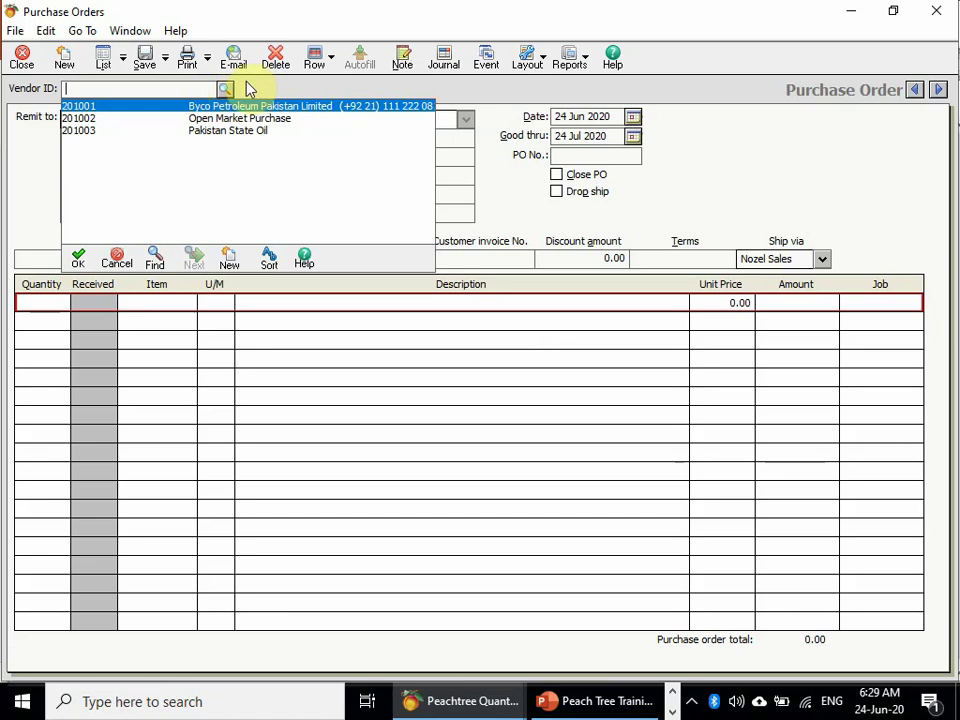
{"action": "left_click", "coordinate": [226, 91]}
{"action": "left_click", "coordinate": [226, 91]}
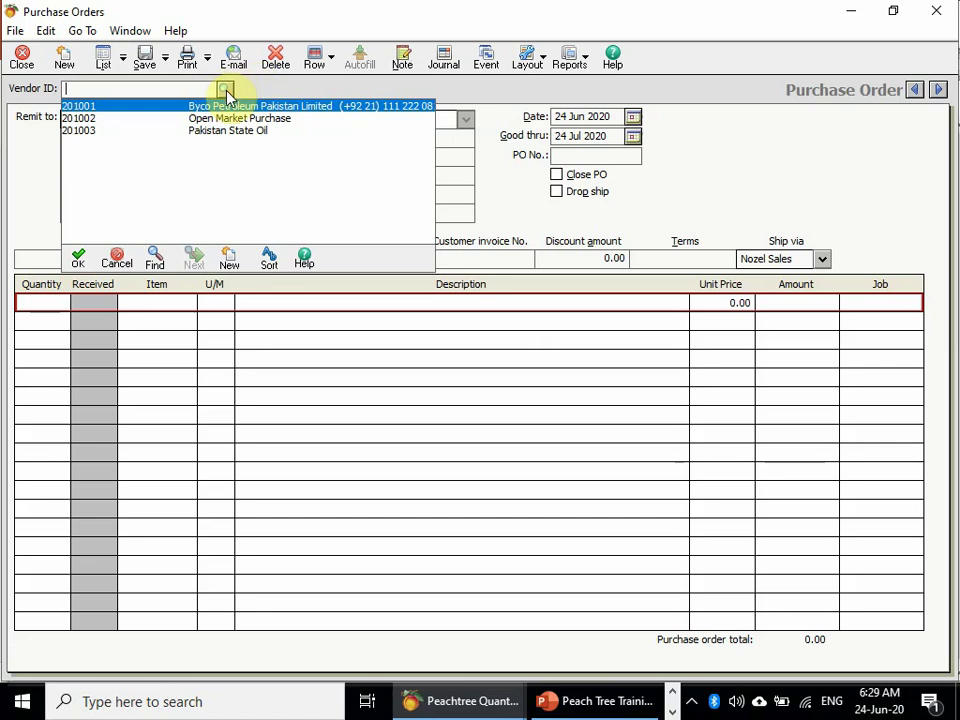
{"action": "type", "text": "201001"}
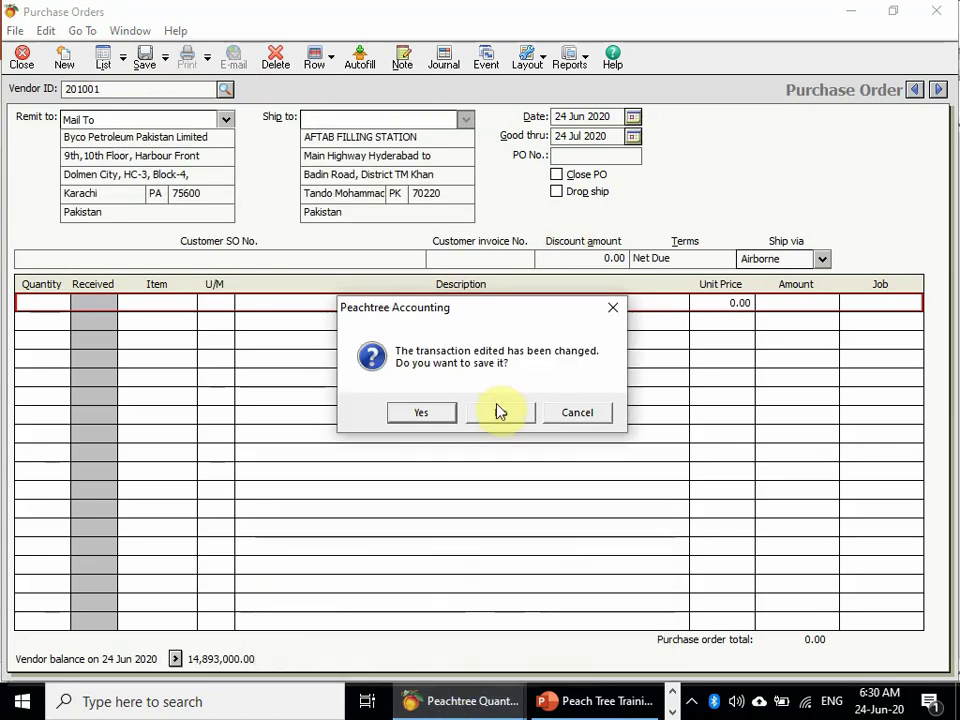
{"action": "left_click", "coordinate": [500, 412]}
{"action": "left_click", "coordinate": [285, 204]}
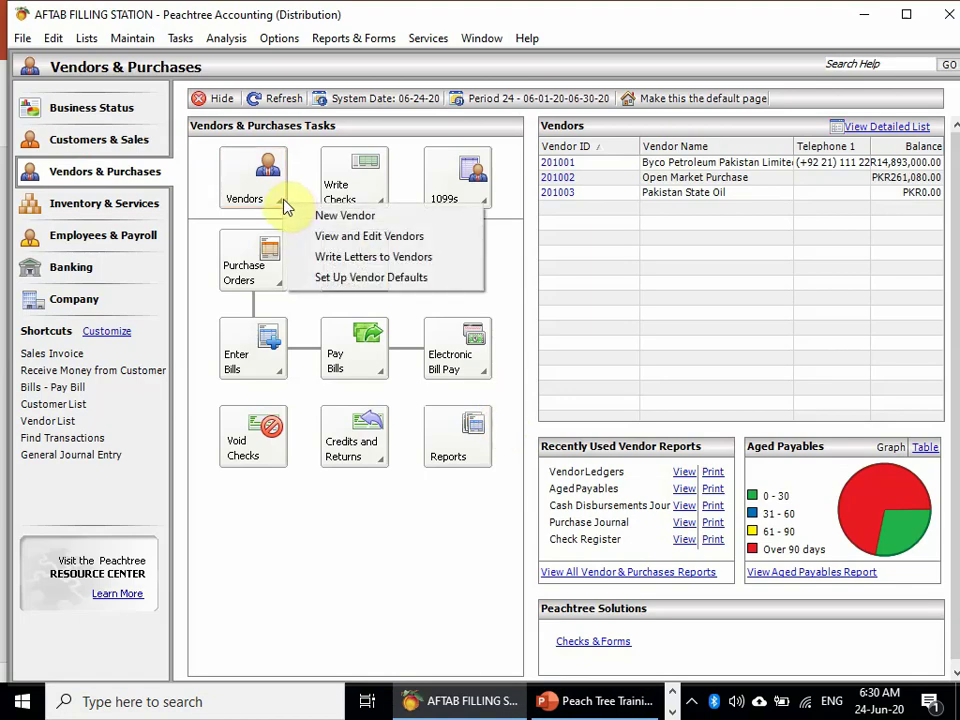
- Load Byco Petroleum Pakistan Limited (201001) and enter a new vendor ID via Change ID
{"action": "left_click", "coordinate": [372, 216]}
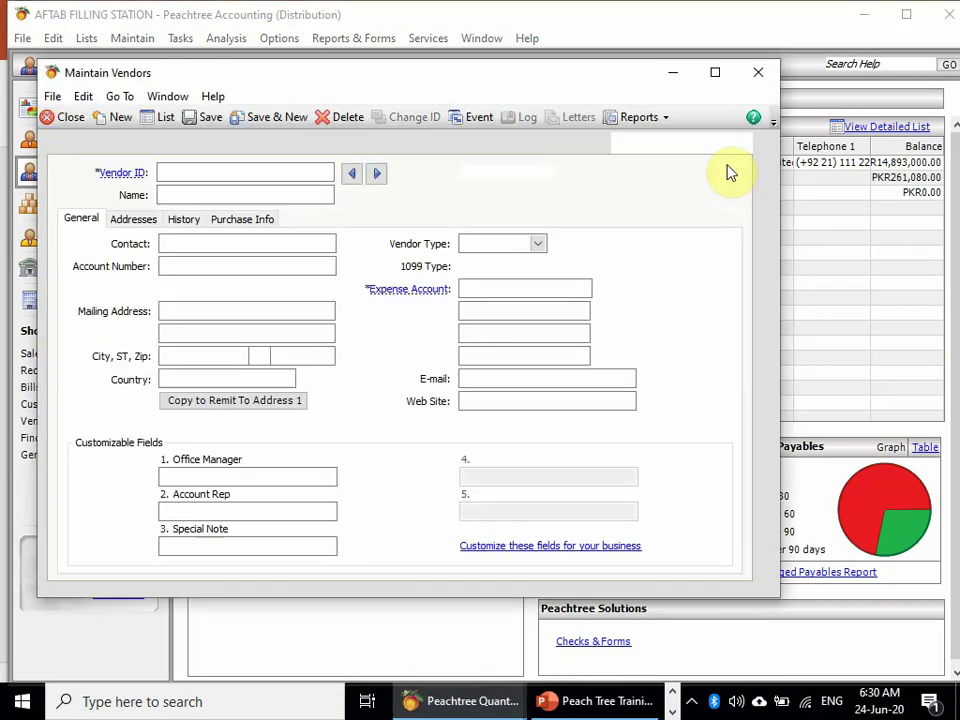
{"action": "left_click", "coordinate": [375, 177]}
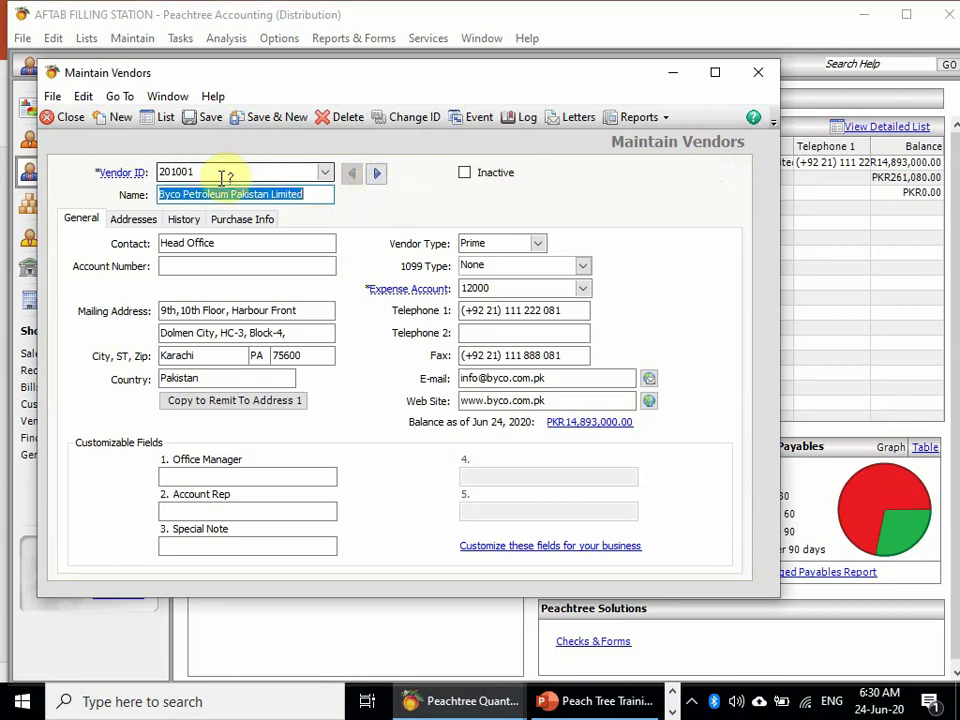
{"action": "left_click", "coordinate": [415, 117]}
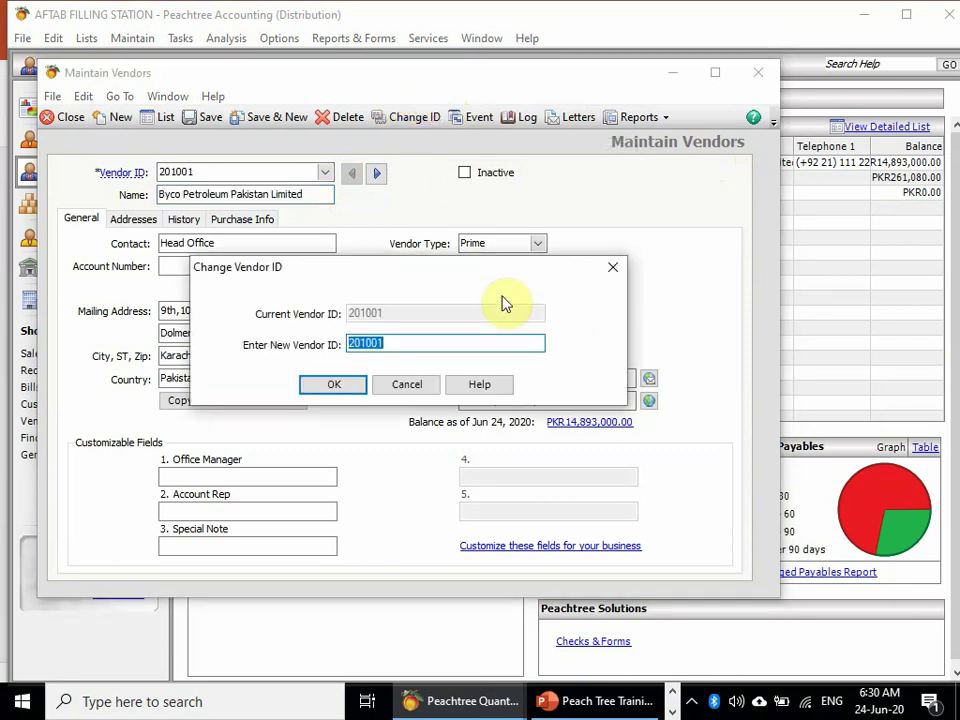
{"action": "type", "text": "by"}
{"action": "key", "text": "BackSpace"}
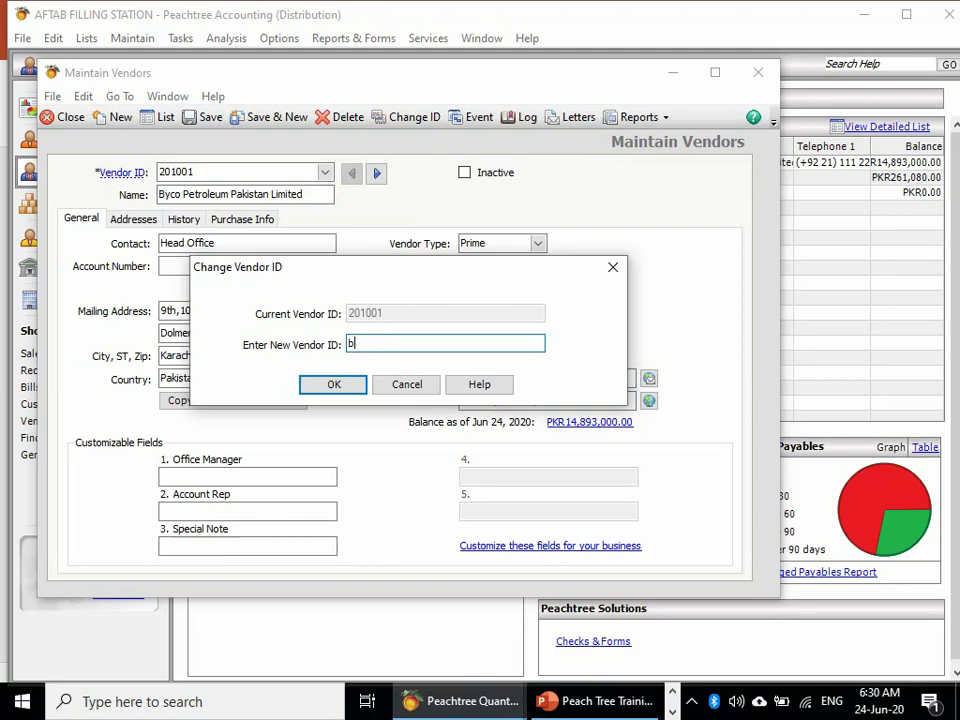
{"action": "key", "text": "Escape"}
{"action": "key", "text": "Escape"}
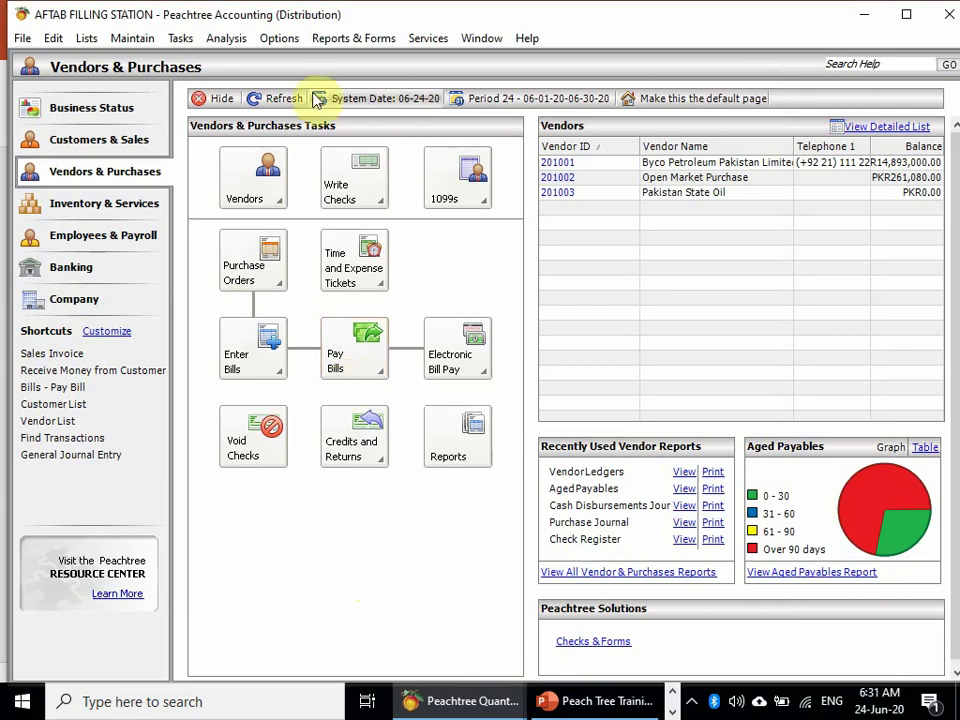
- Refresh the vendor list and change vendor 201002's ID to OPENMARKET
{"action": "left_click", "coordinate": [278, 100]}
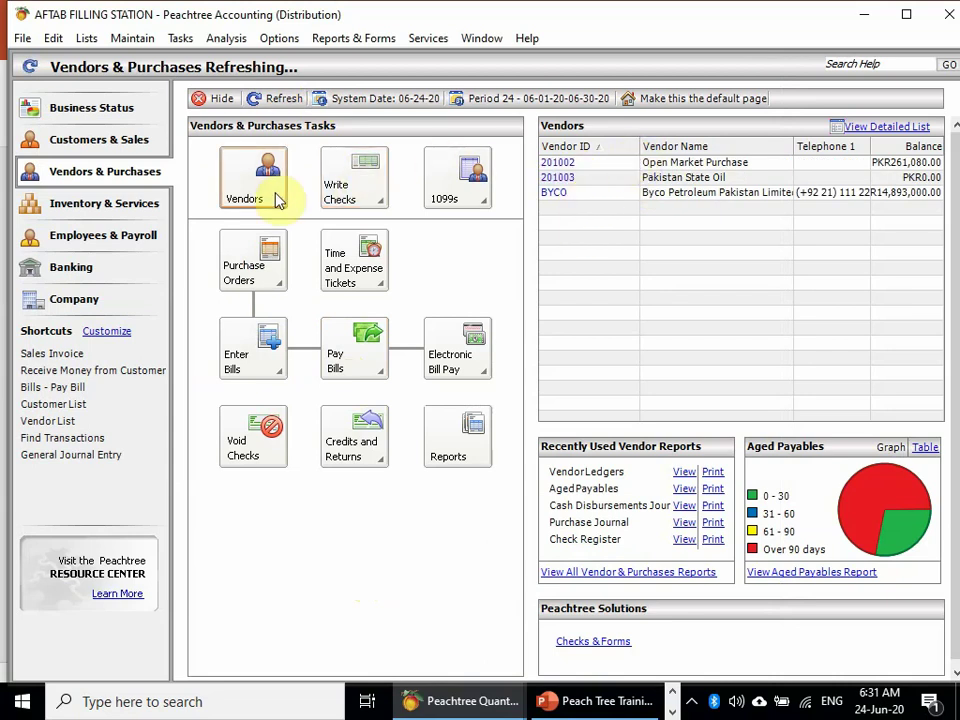
{"action": "left_click", "coordinate": [555, 162]}
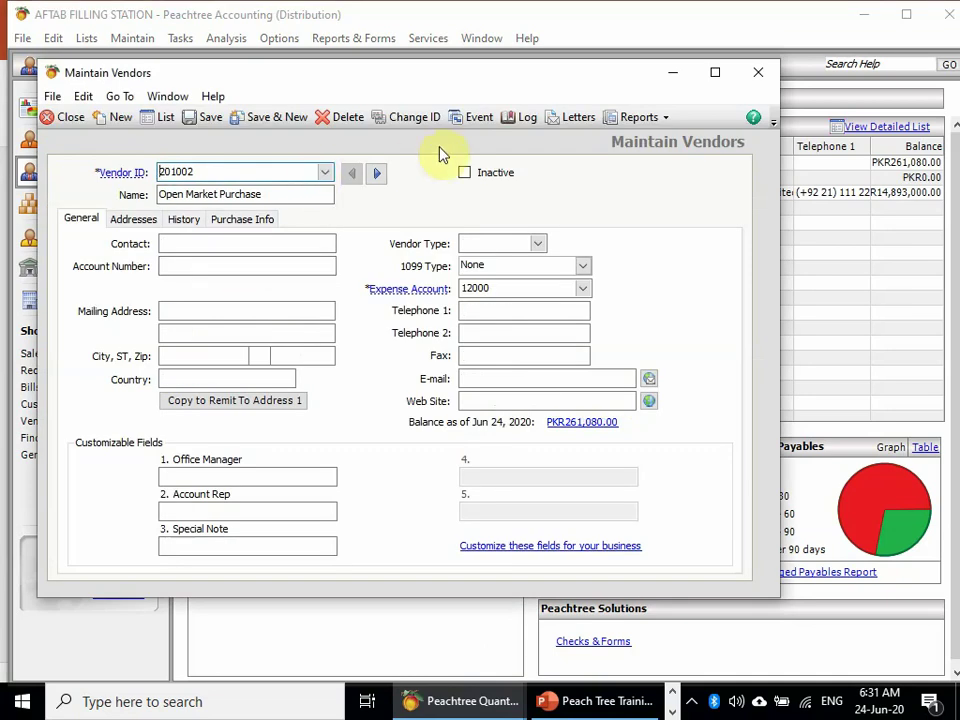
{"action": "left_click", "coordinate": [440, 120]}
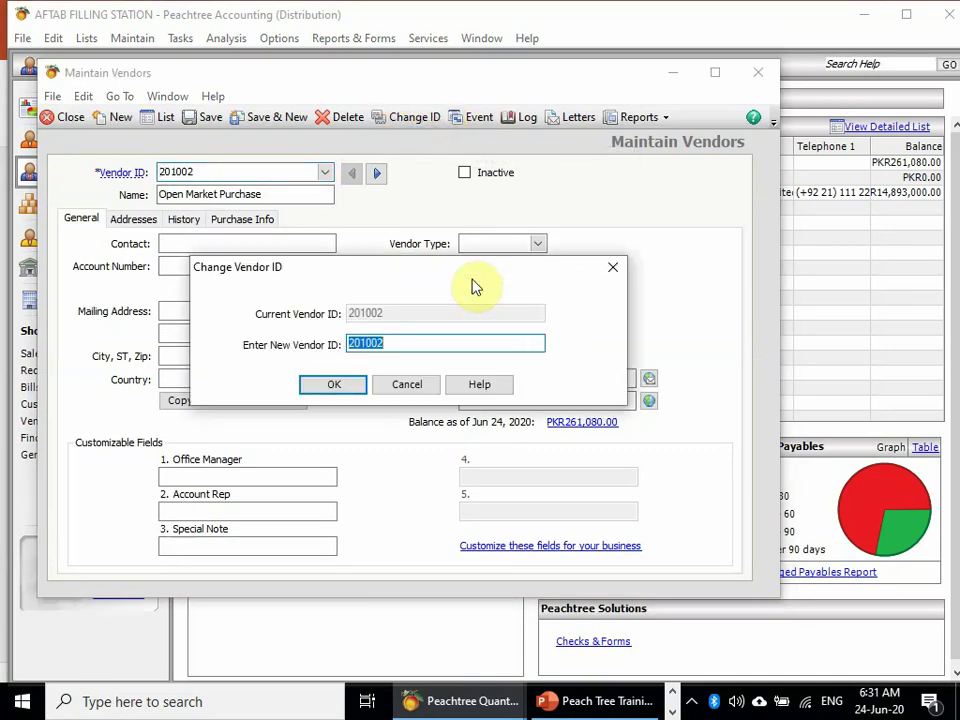
{"action": "type", "text": "0"}
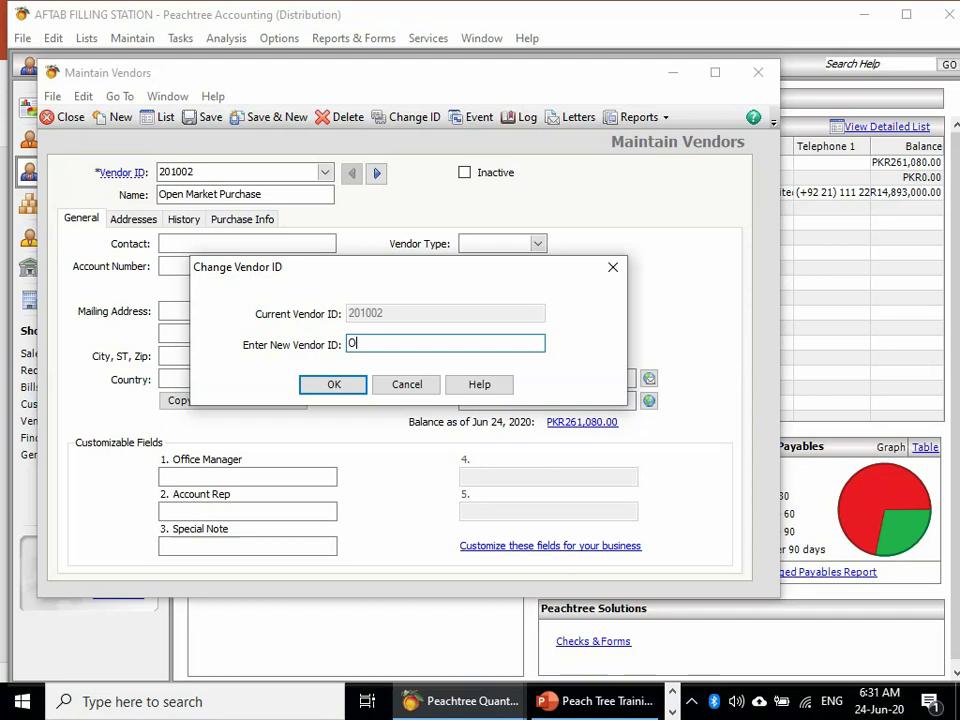
{"action": "type", "text": "PENMARKET"}
{"action": "key", "text": "Return"}
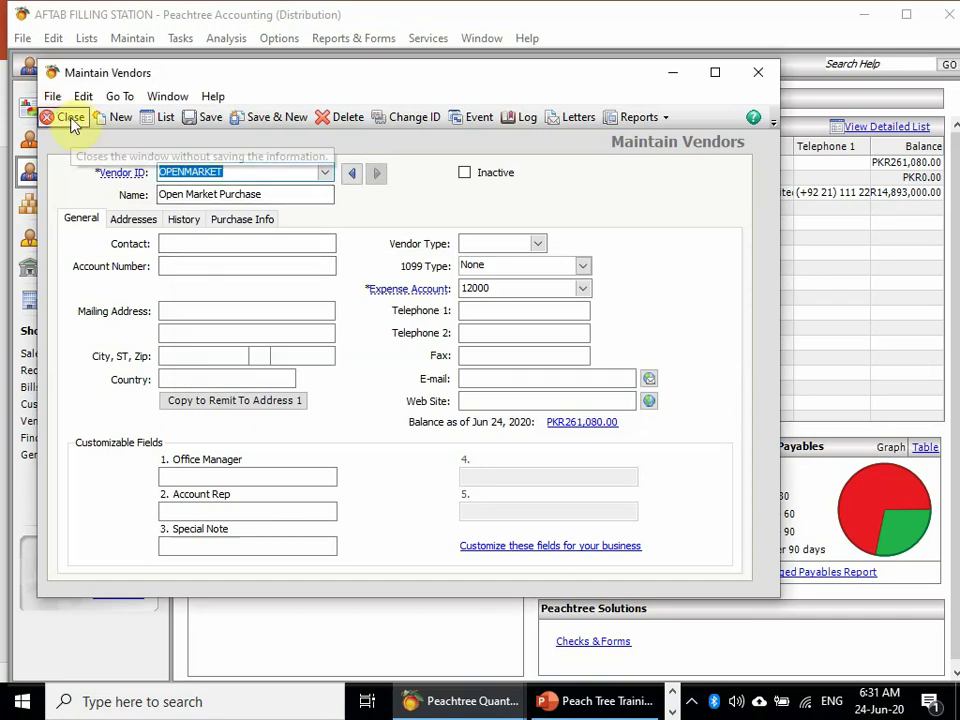
{"action": "left_click", "coordinate": [64, 117]}
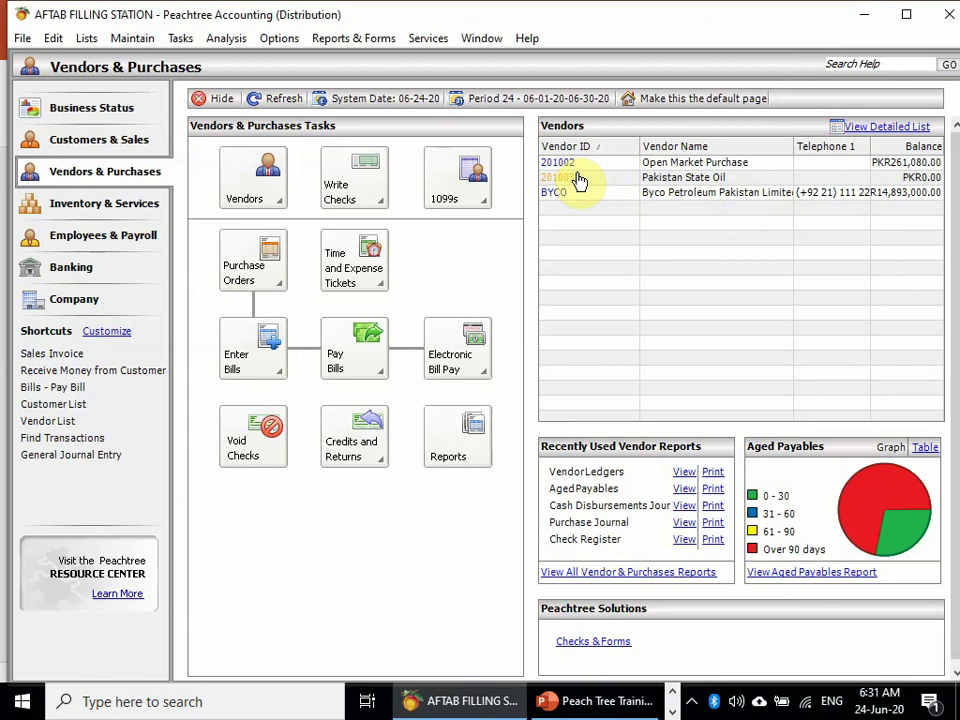
- Change Pakistan State Oil's ID from 201003 to PSO and refresh the vendor list
{"action": "left_click", "coordinate": [572, 176]}
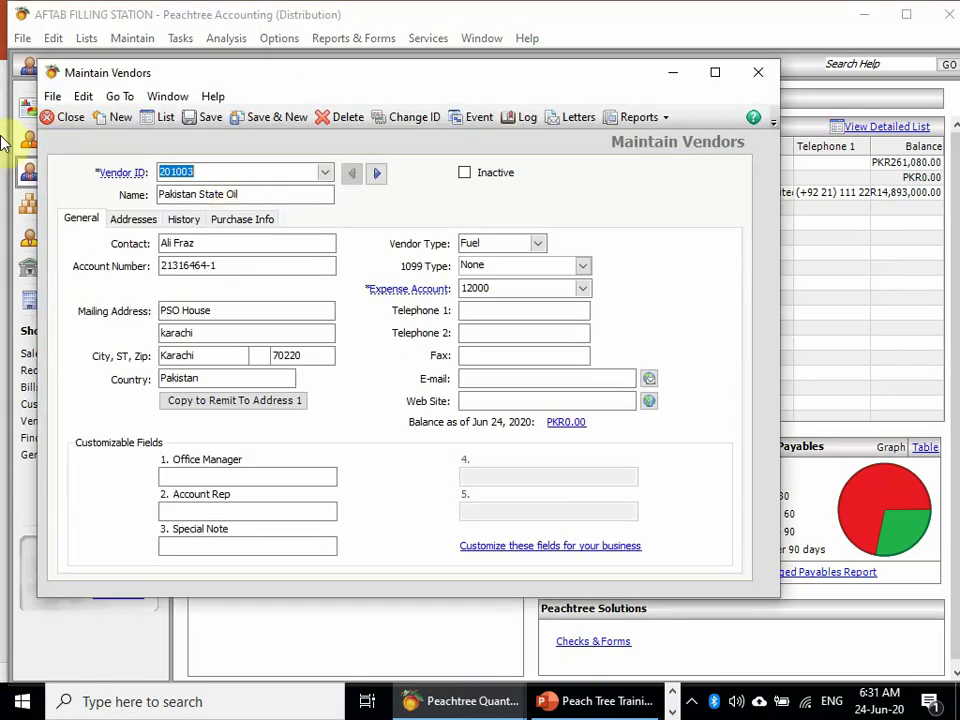
{"action": "left_click", "coordinate": [405, 117]}
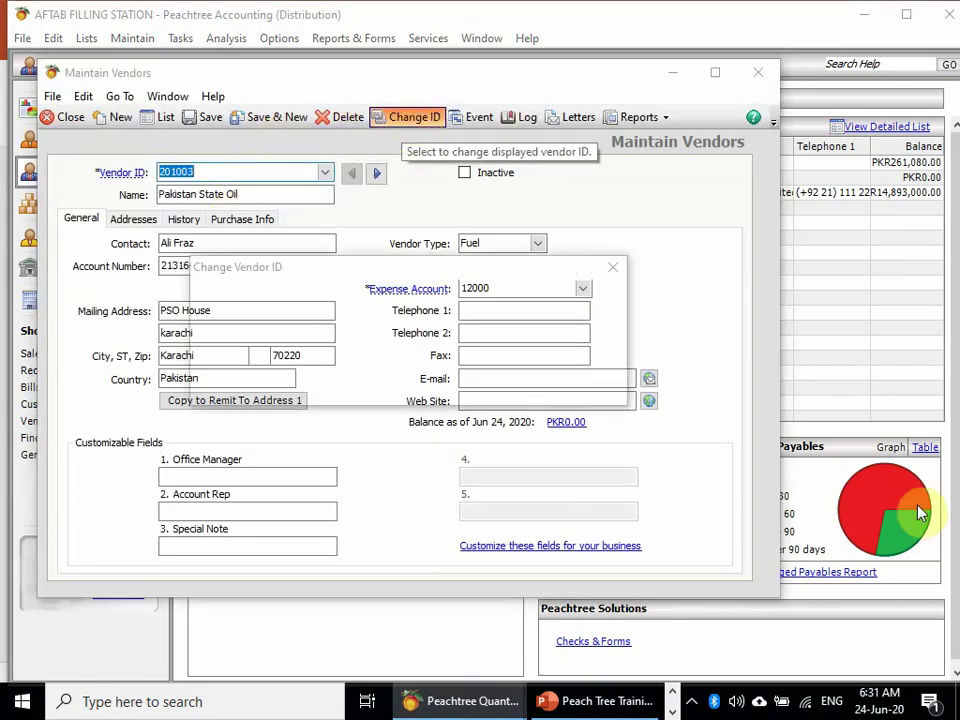
{"action": "type", "text": "PSO"}
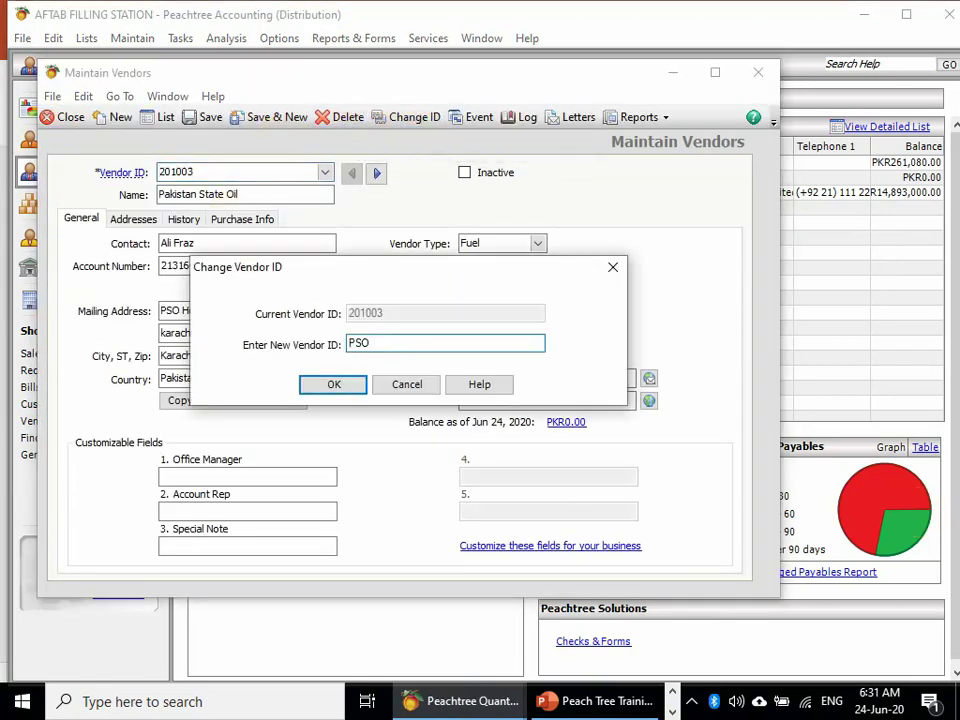
{"action": "key", "text": "Return"}
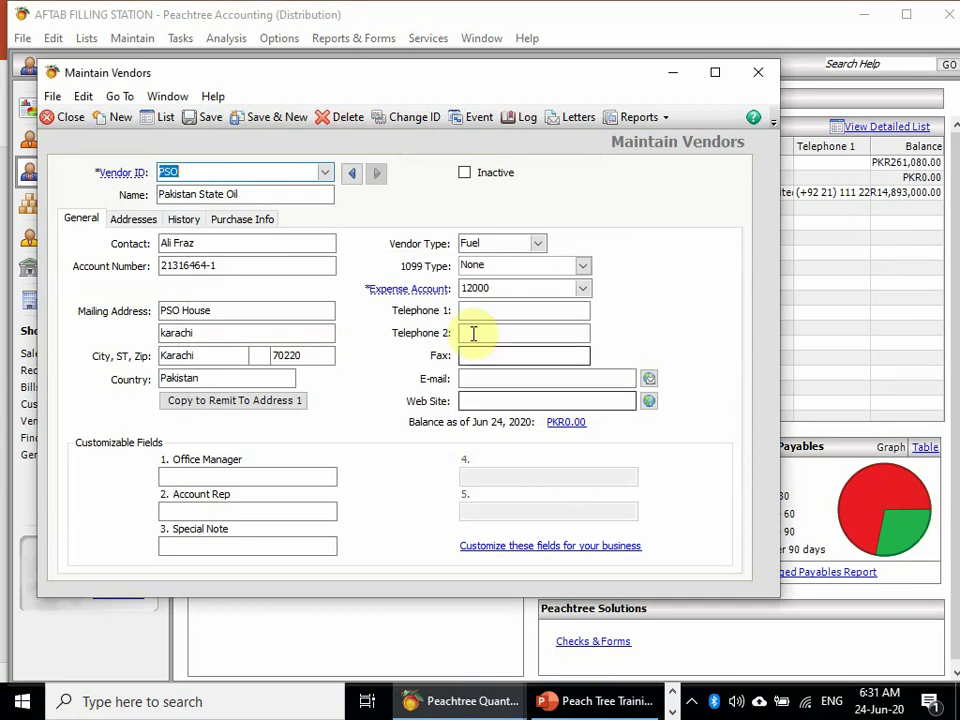
{"action": "left_click", "coordinate": [80, 122]}
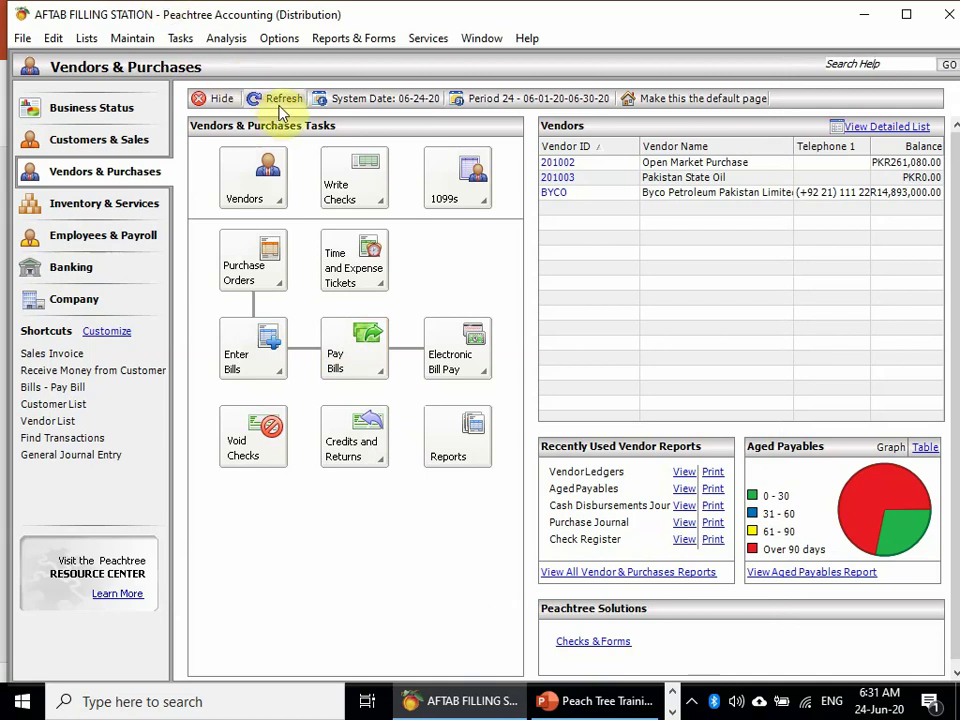
{"action": "left_click", "coordinate": [280, 100]}
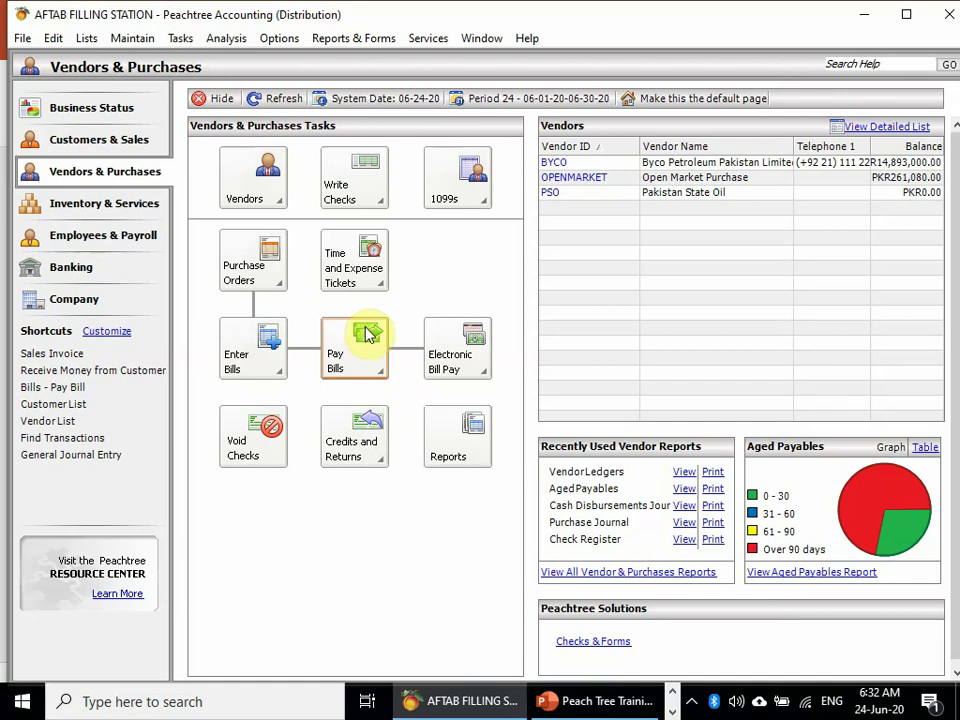
- Start a new full-screen purchase order with PSO chosen as the vendor
{"action": "left_click", "coordinate": [266, 257]}
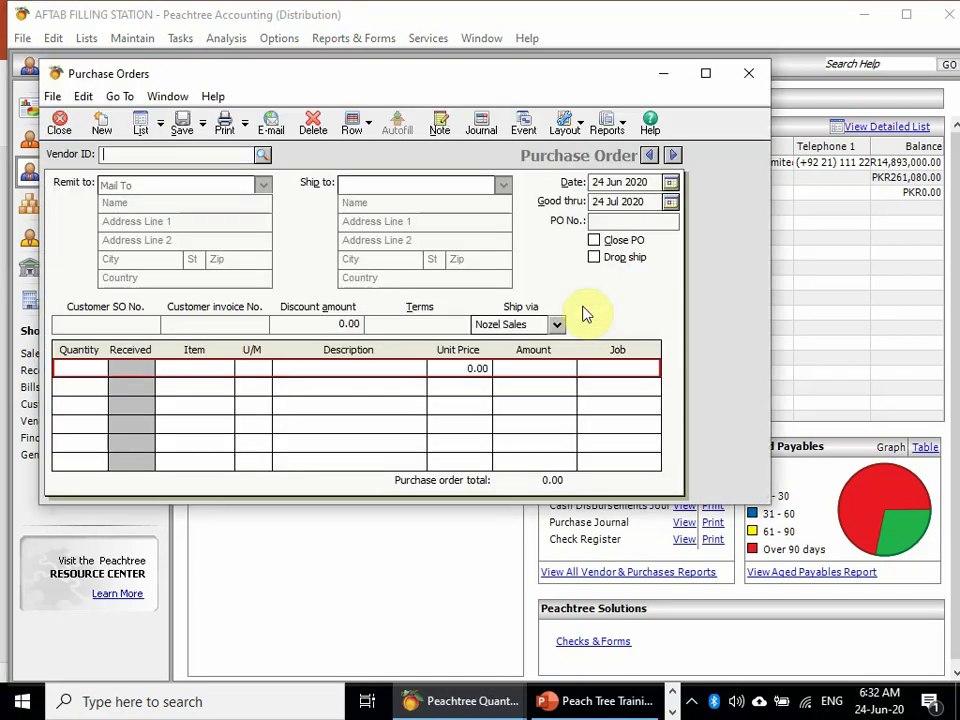
{"action": "left_click", "coordinate": [706, 73]}
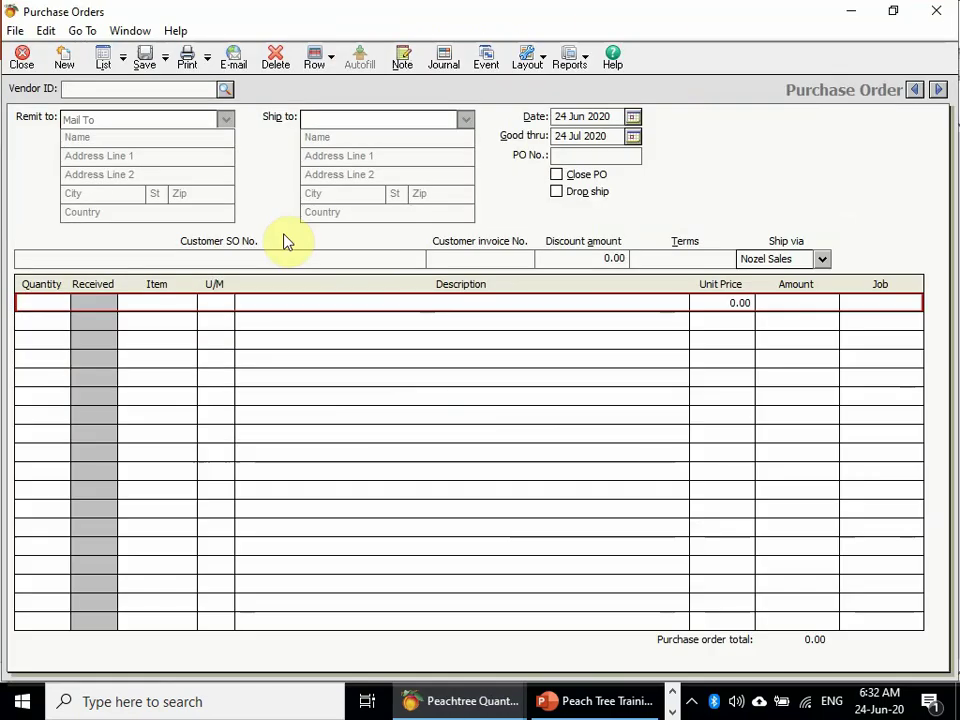
{"action": "left_click", "coordinate": [229, 90]}
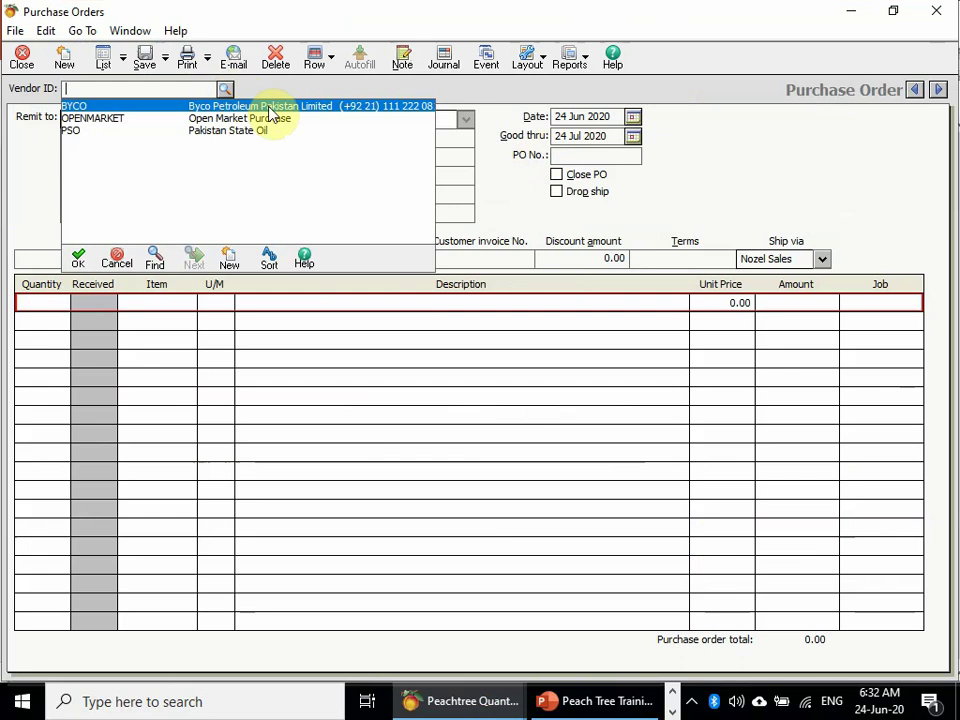
{"action": "double_click", "coordinate": [250, 131]}
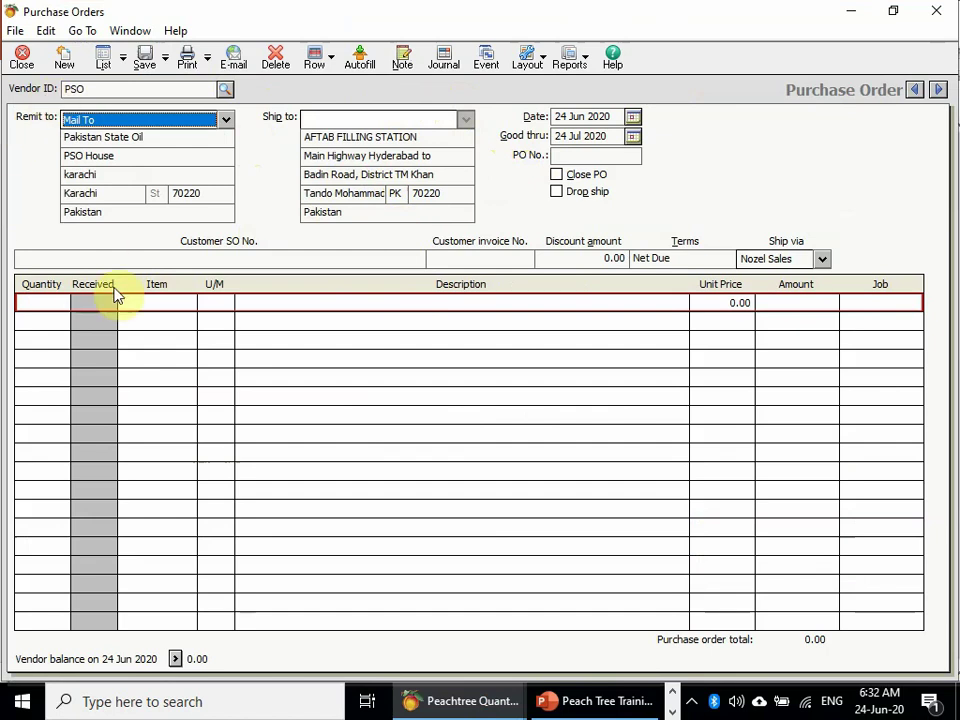
- Enter a quantity of 40,000 on the first order line
{"action": "left_click", "coordinate": [85, 303]}
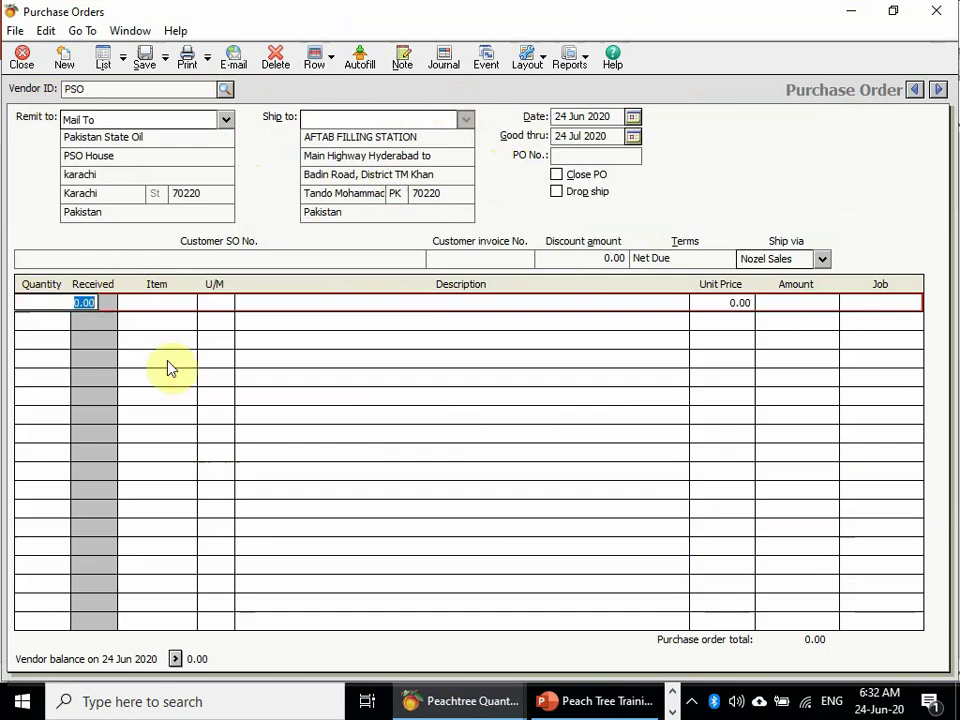
{"action": "type", "text": "40000"}
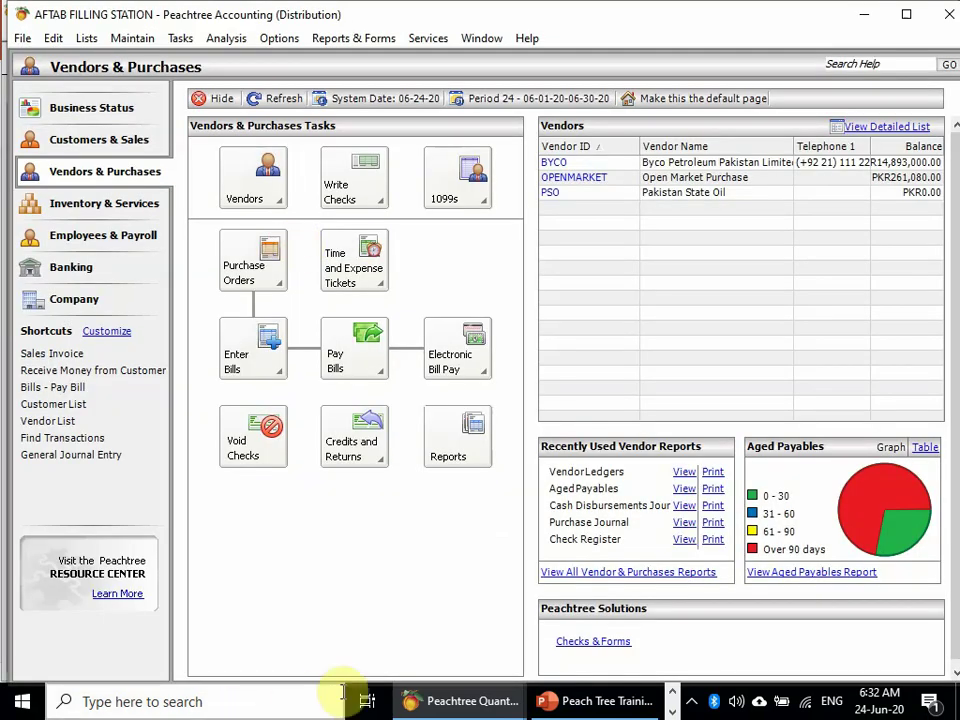
{"action": "mouse_move", "coordinate": [447, 706]}
{"action": "left_click", "coordinate": [568, 615]}
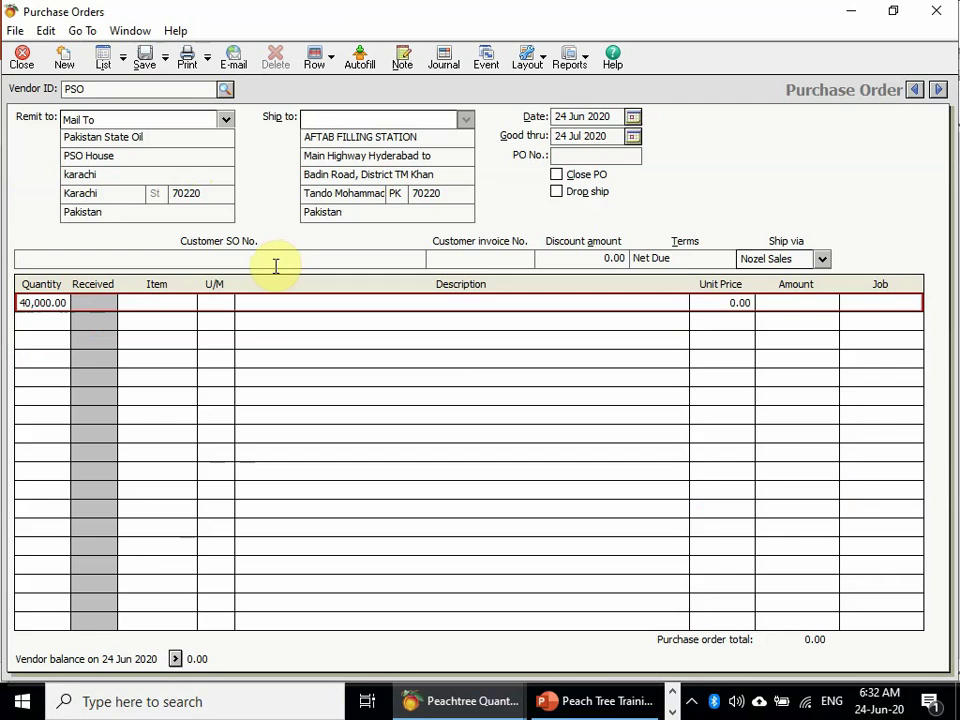
{"action": "left_click", "coordinate": [505, 260]}
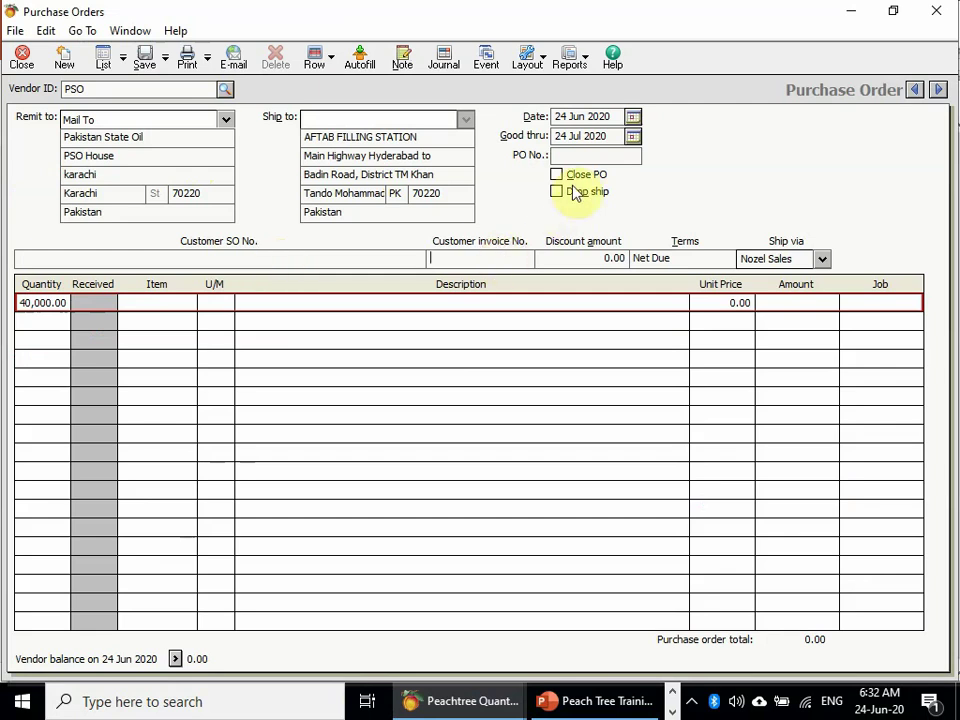
{"action": "left_click", "coordinate": [588, 158]}
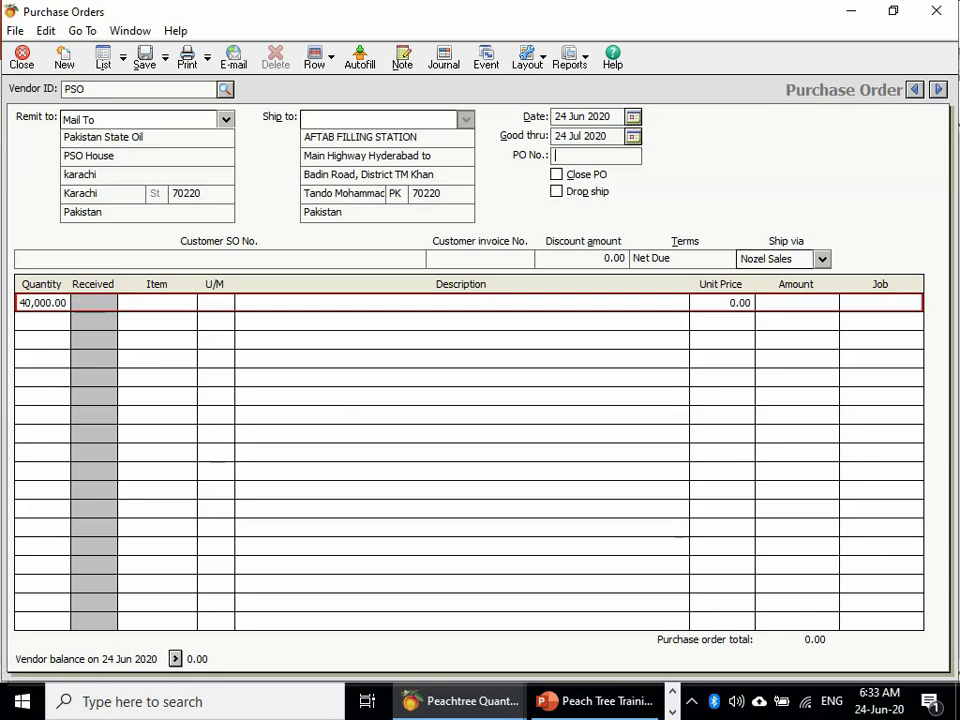
- Set the purchase order number to AF-PO-4
{"action": "type", "text": "PO-4"}
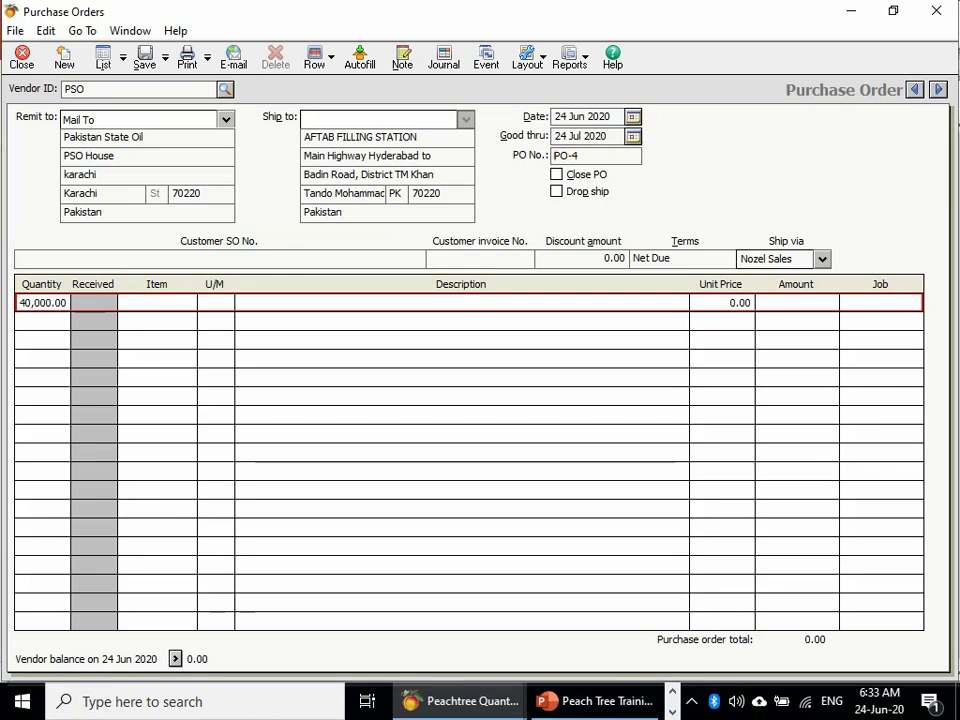
{"action": "left_click", "coordinate": [554, 155]}
{"action": "type", "text": "AF-"}
{"action": "key", "text": "Tab"}
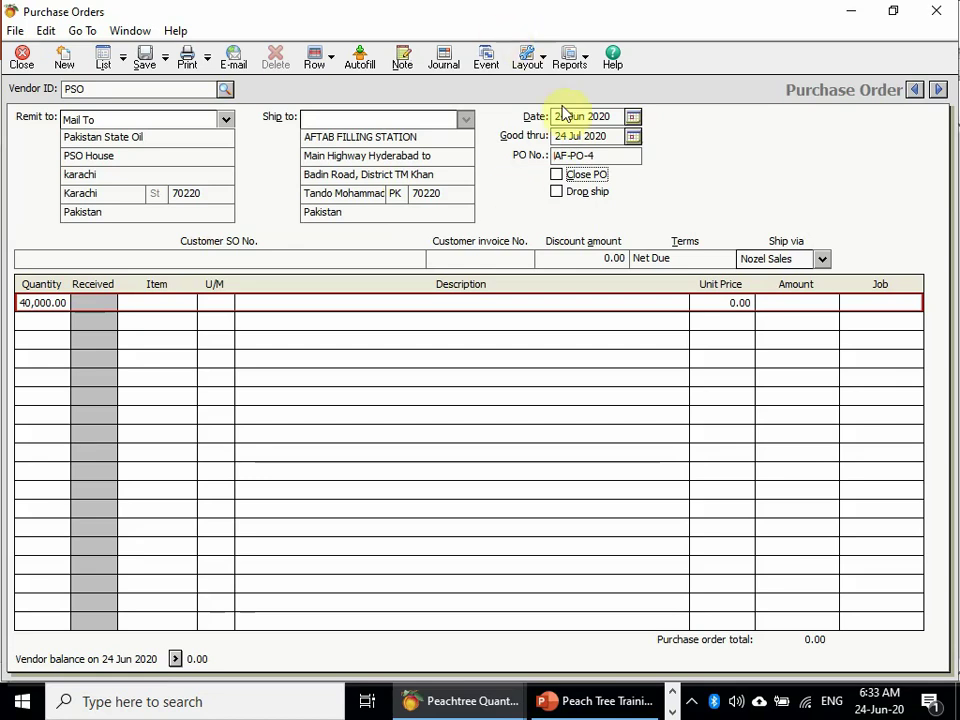
{"action": "left_click", "coordinate": [137, 320]}
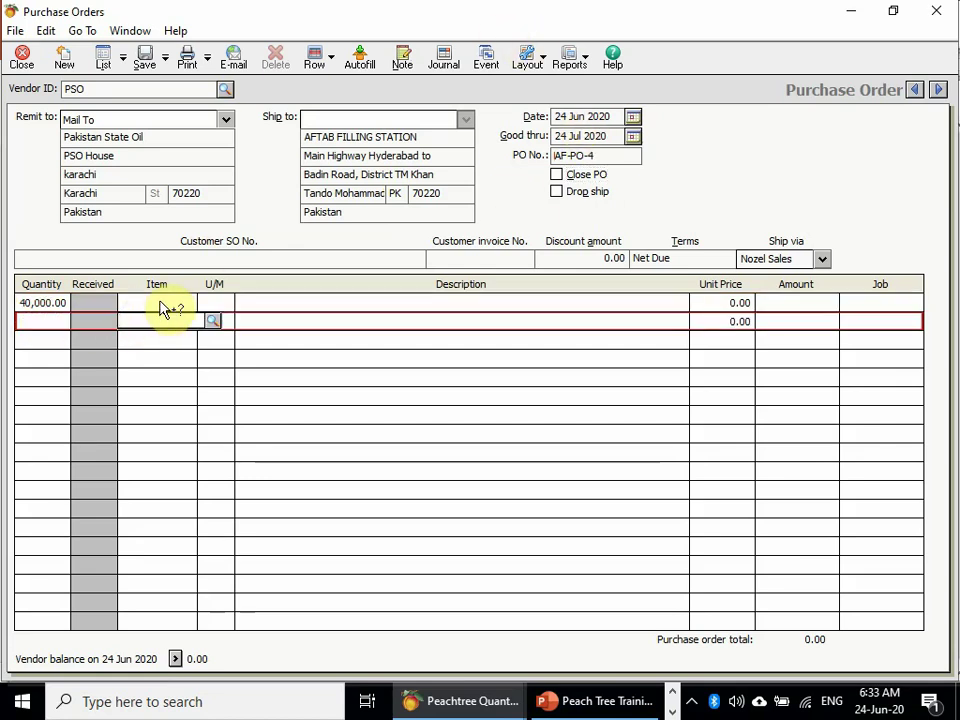
{"action": "left_click", "coordinate": [161, 302]}
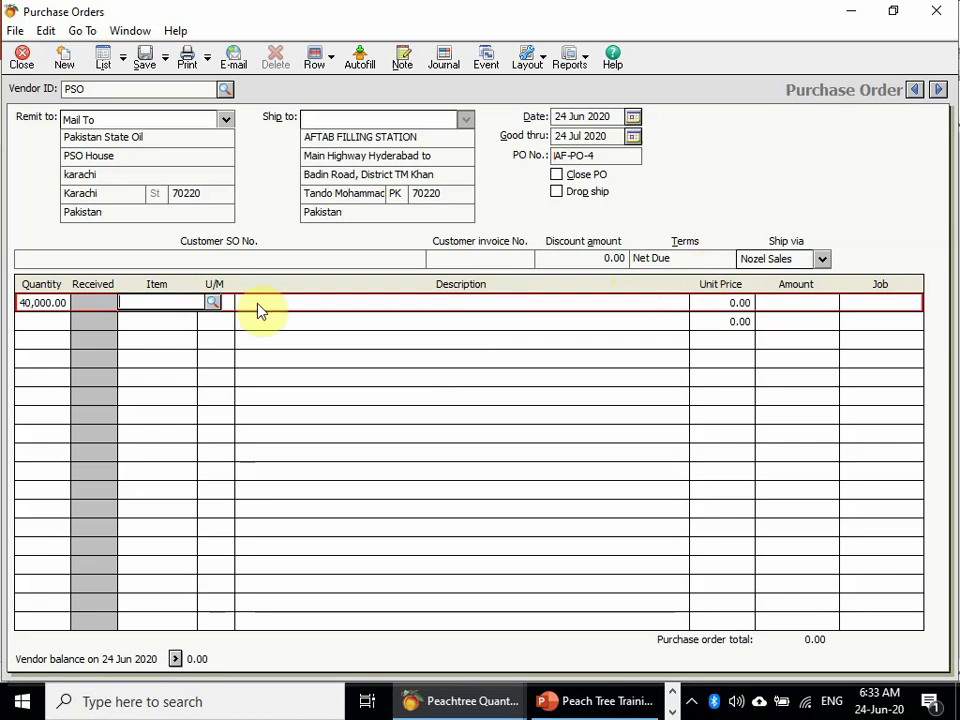
- Ship via Bulk Delivery and add Diesel at 78.00 per liter, totalling 3,120,000.00
{"action": "left_click", "coordinate": [212, 303]}
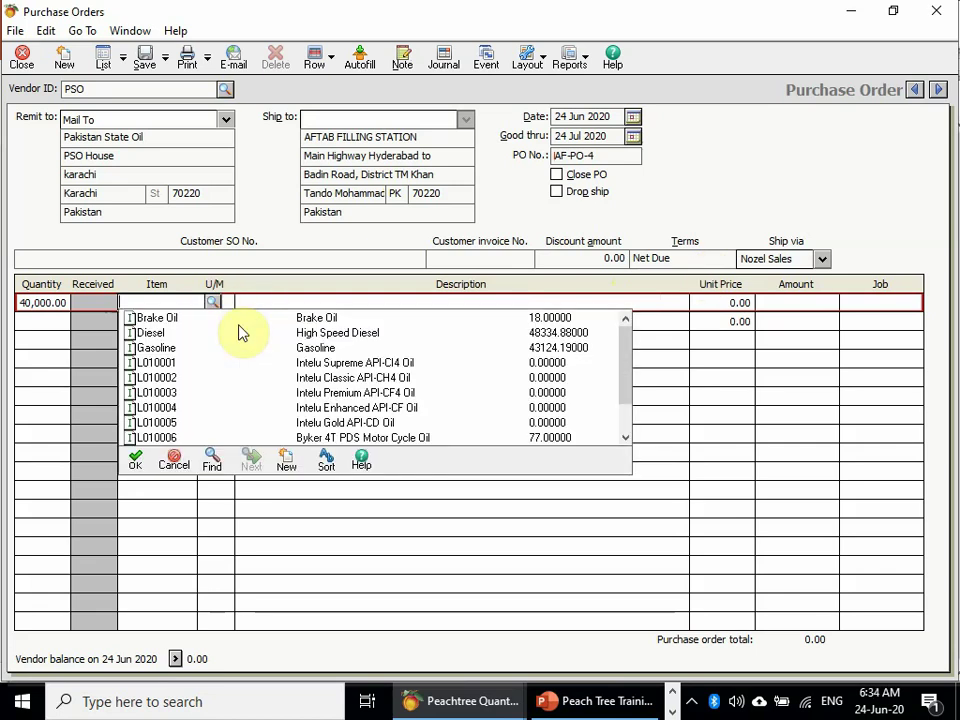
{"action": "left_click", "coordinate": [820, 260]}
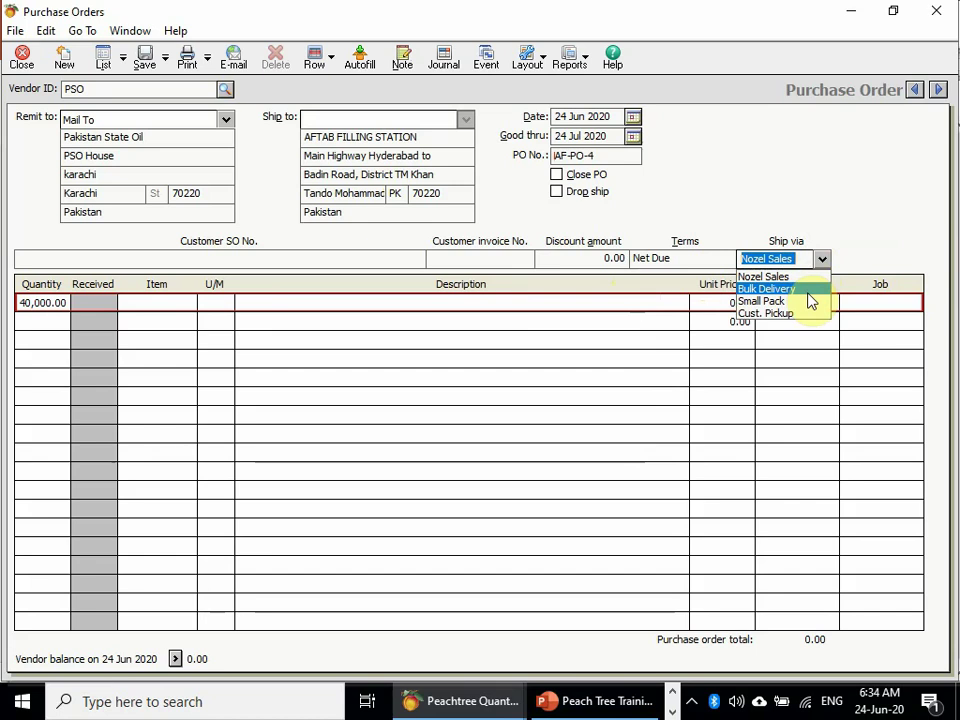
{"action": "left_click", "coordinate": [809, 296]}
{"action": "left_click", "coordinate": [824, 262]}
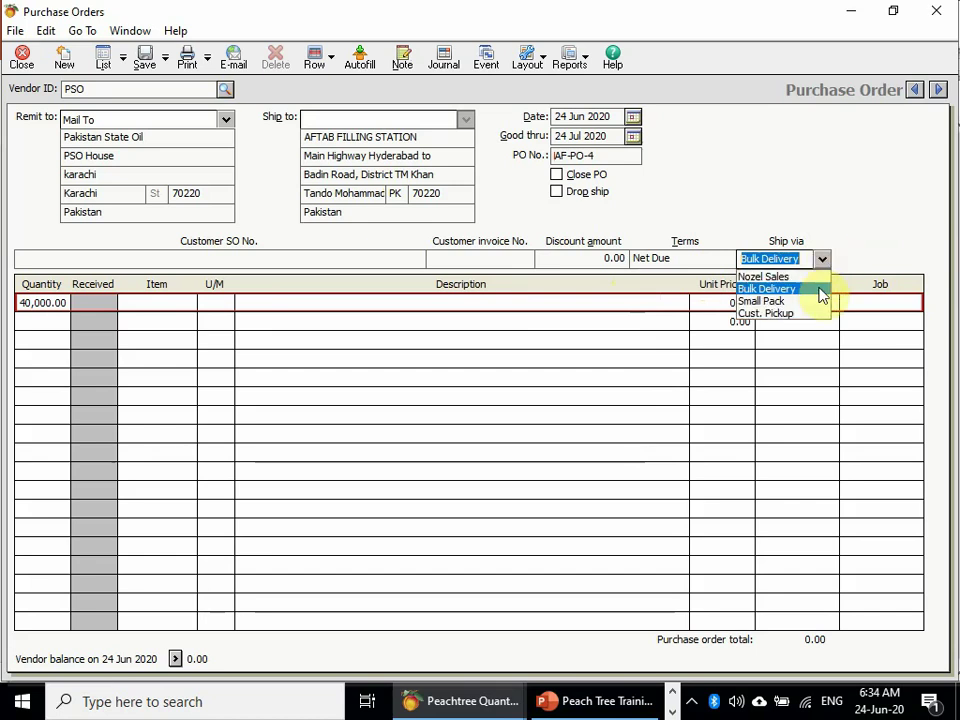
{"action": "left_click", "coordinate": [799, 313]}
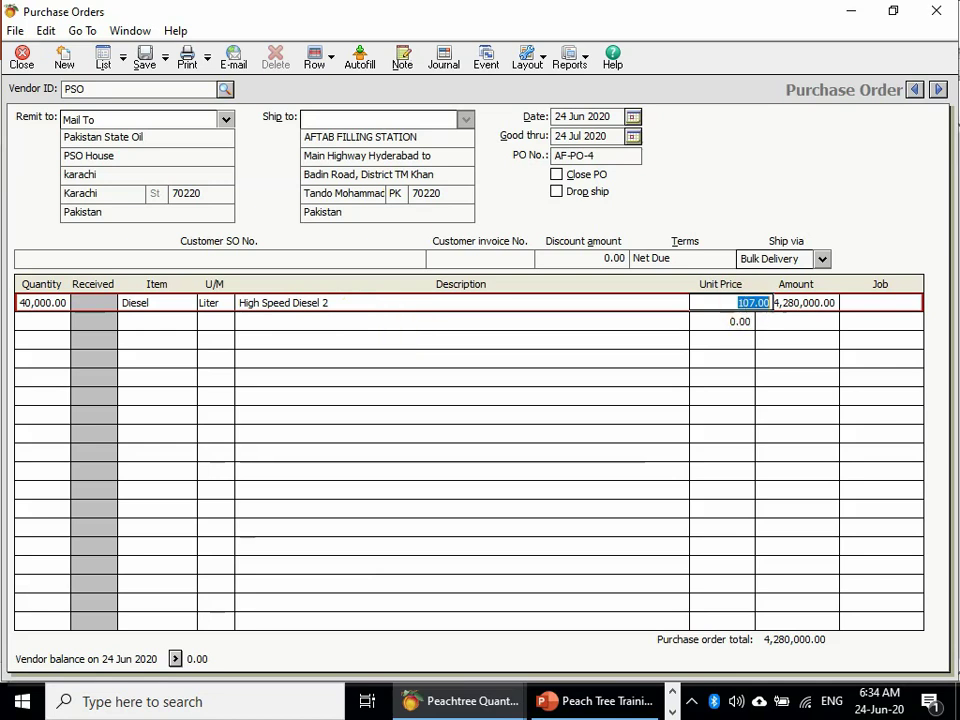
{"action": "type", "text": "78"}
{"action": "key", "text": "Return"}
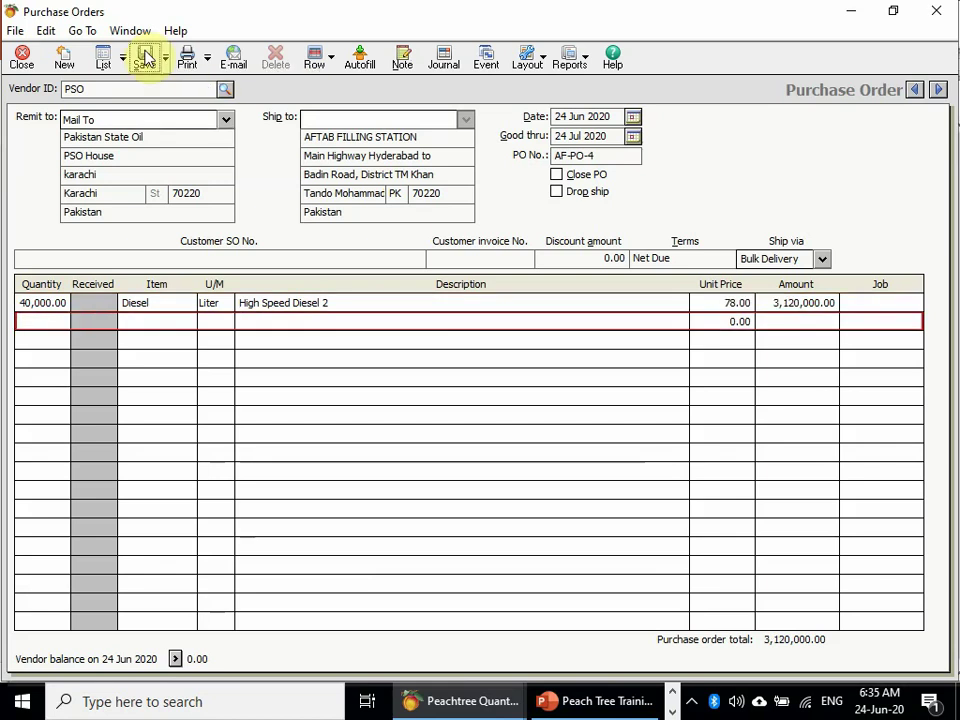
- Save and close purchase order AF-PO-4, then start another purchase order
{"action": "left_click", "coordinate": [144, 53]}
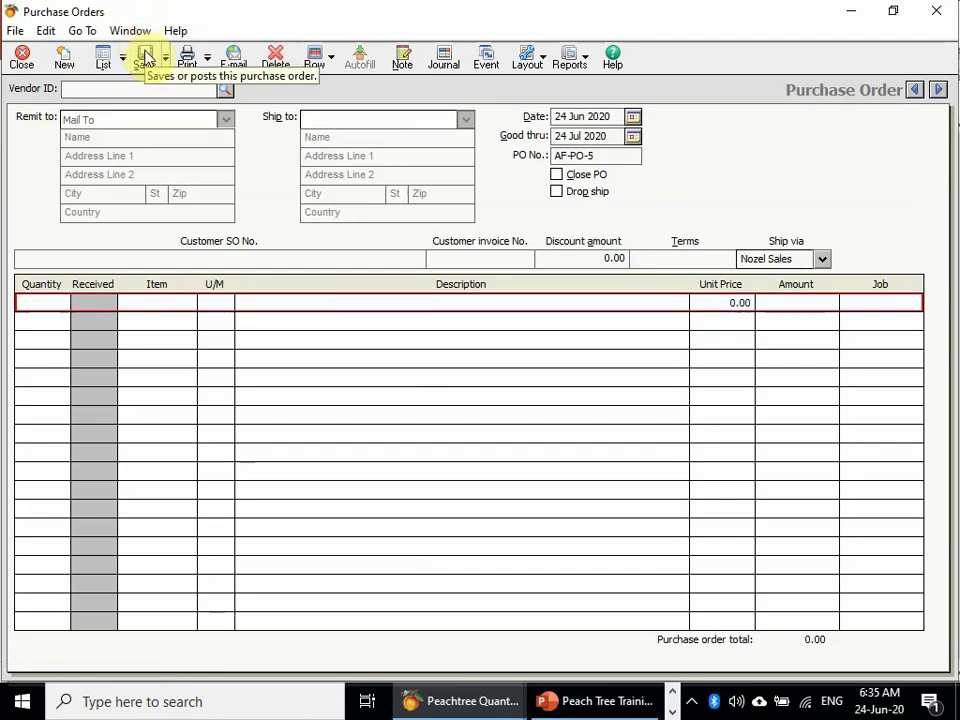
{"action": "left_click", "coordinate": [22, 55]}
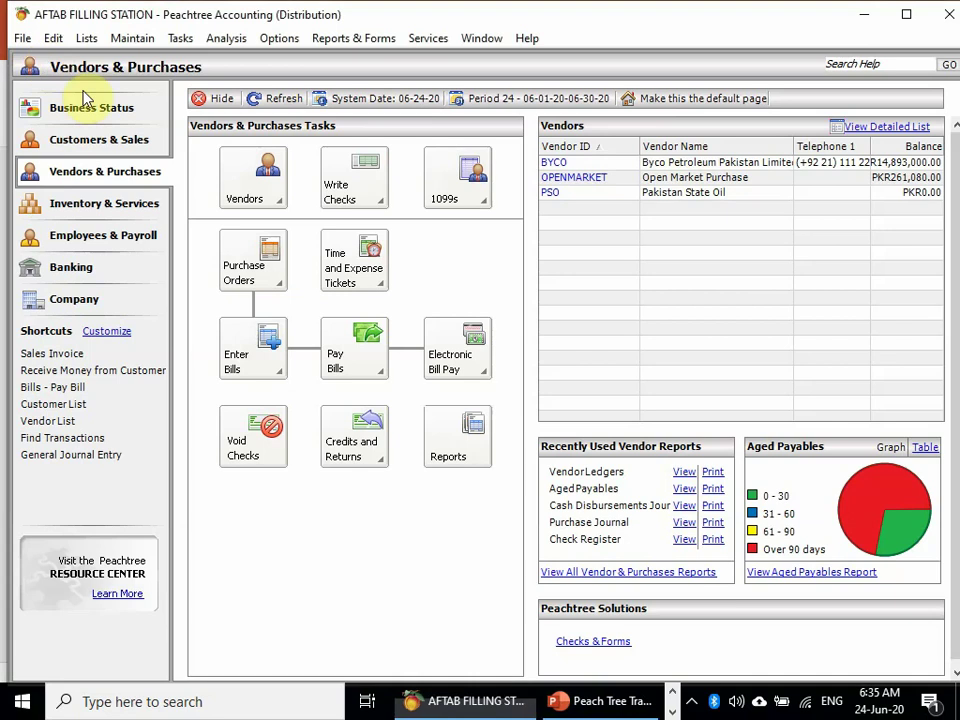
{"action": "left_click", "coordinate": [286, 283]}
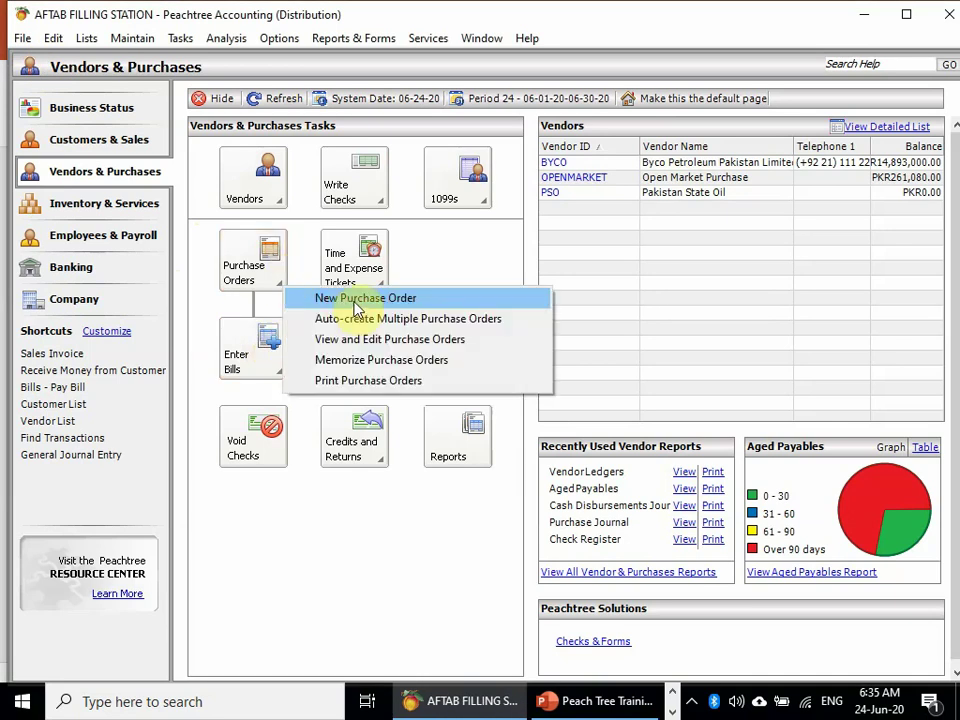
{"action": "left_click", "coordinate": [357, 300]}
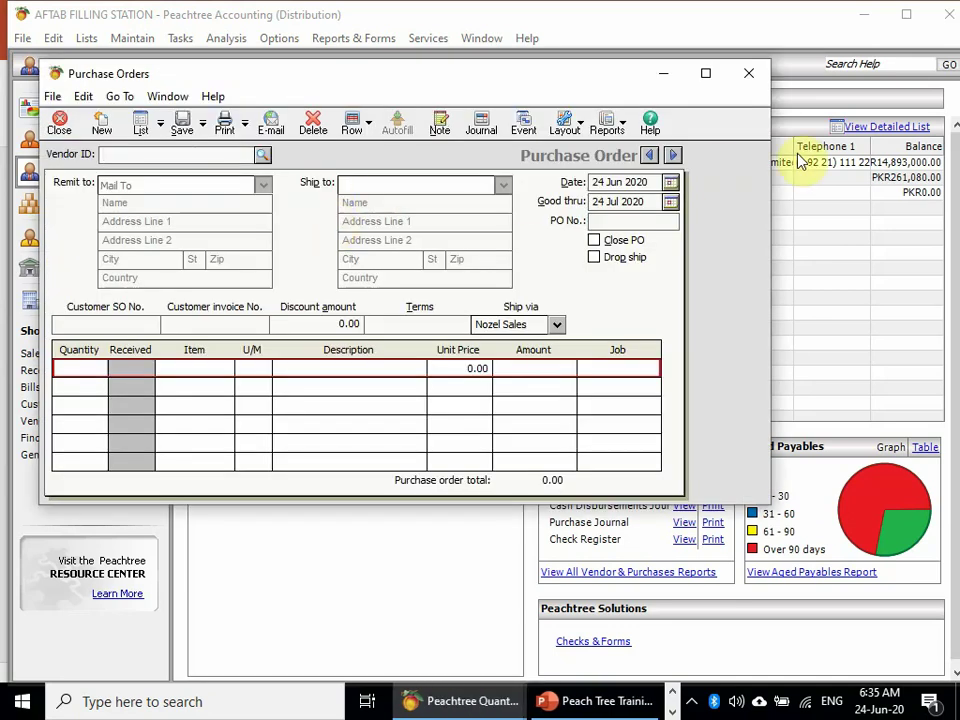
- Step back to saved purchase order AF-PO-4 and bring up its Print Forms settings
{"action": "left_click", "coordinate": [651, 157]}
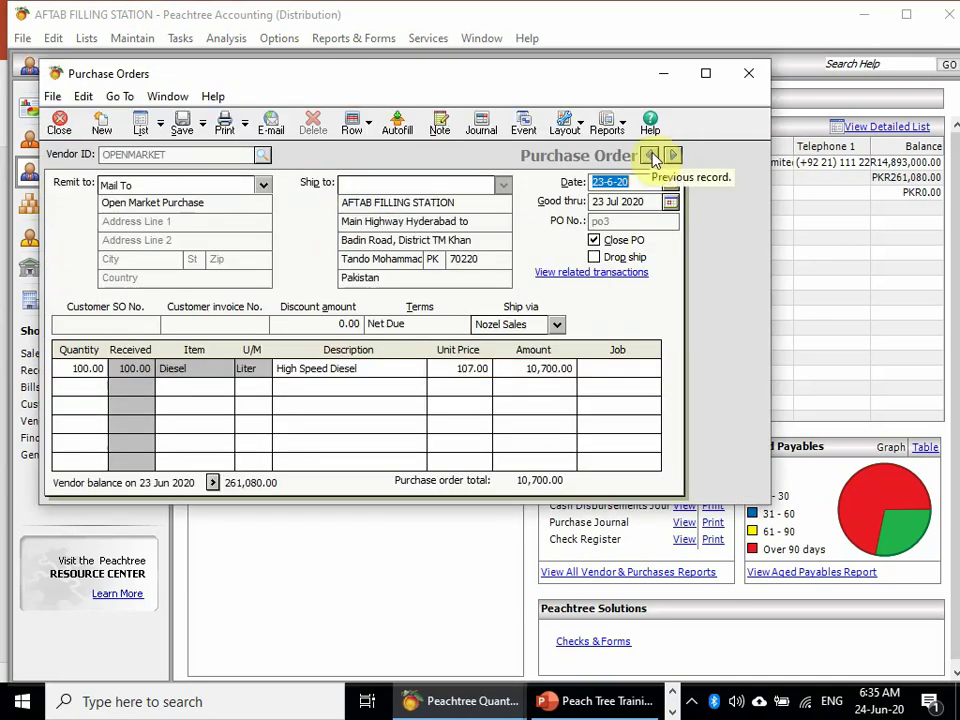
{"action": "left_click", "coordinate": [672, 157]}
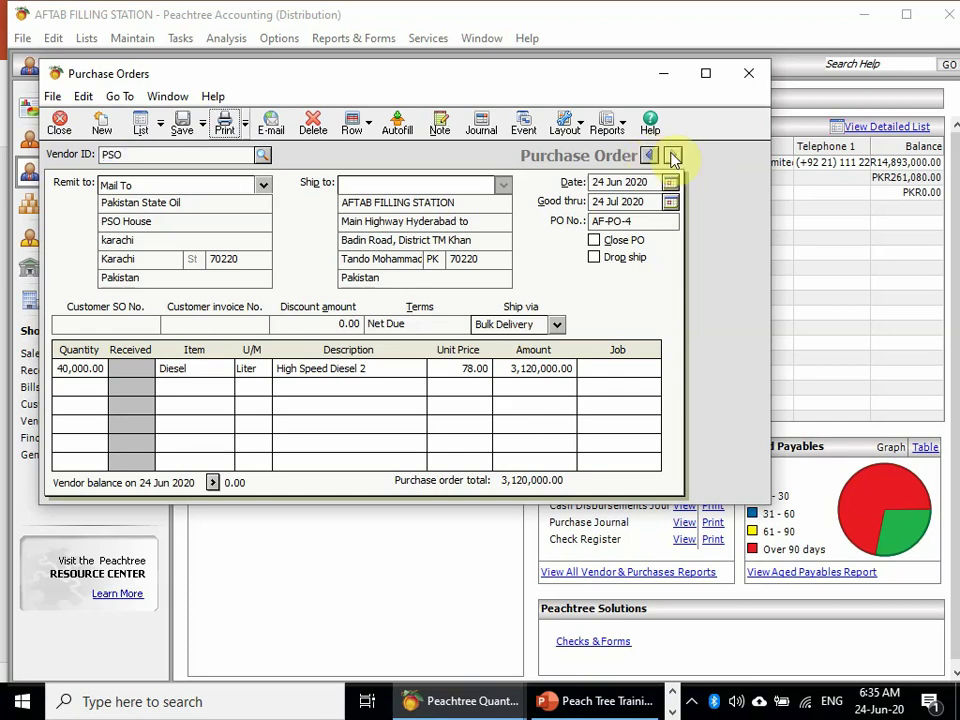
{"action": "key", "text": "ctrl+p"}
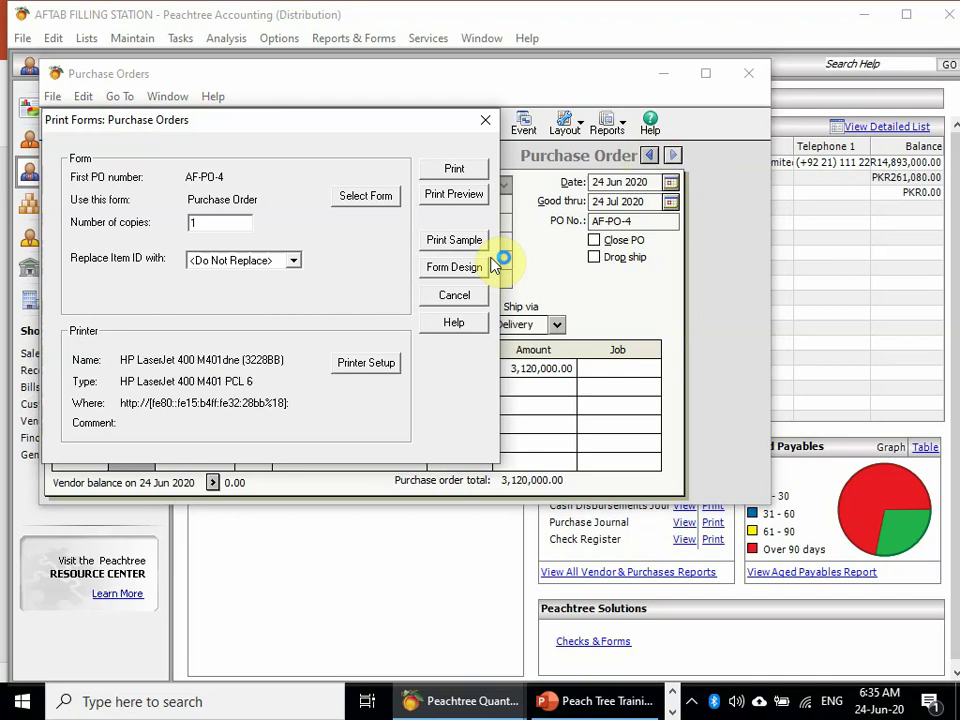
- Close the Print Forms dialog and the AF-PO-4 purchase order window
{"action": "left_click", "coordinate": [463, 196]}
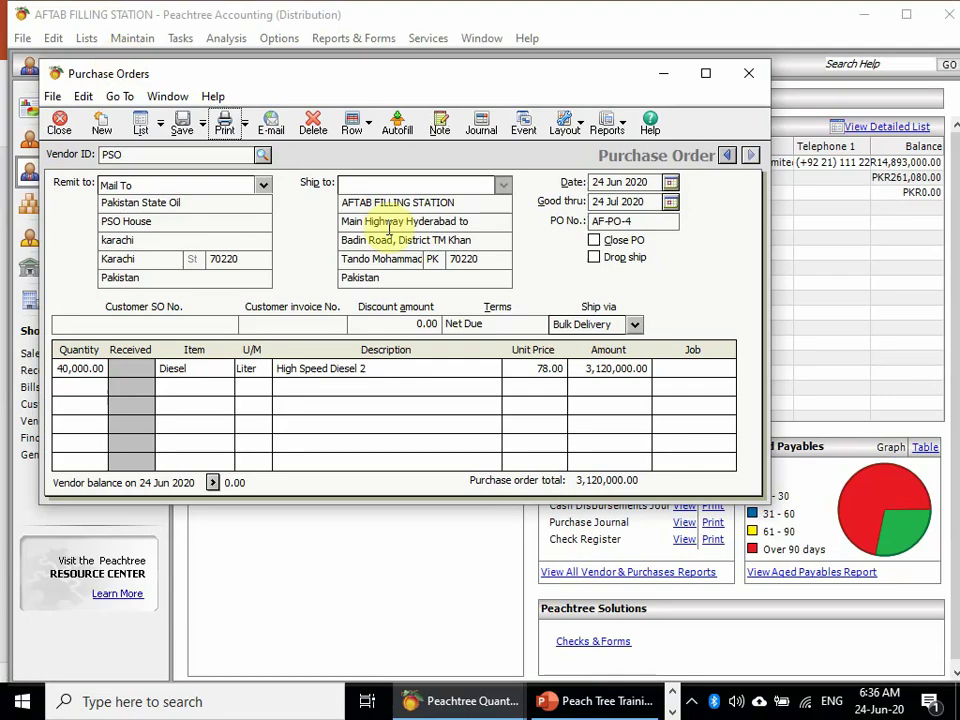
{"action": "left_click", "coordinate": [60, 127]}
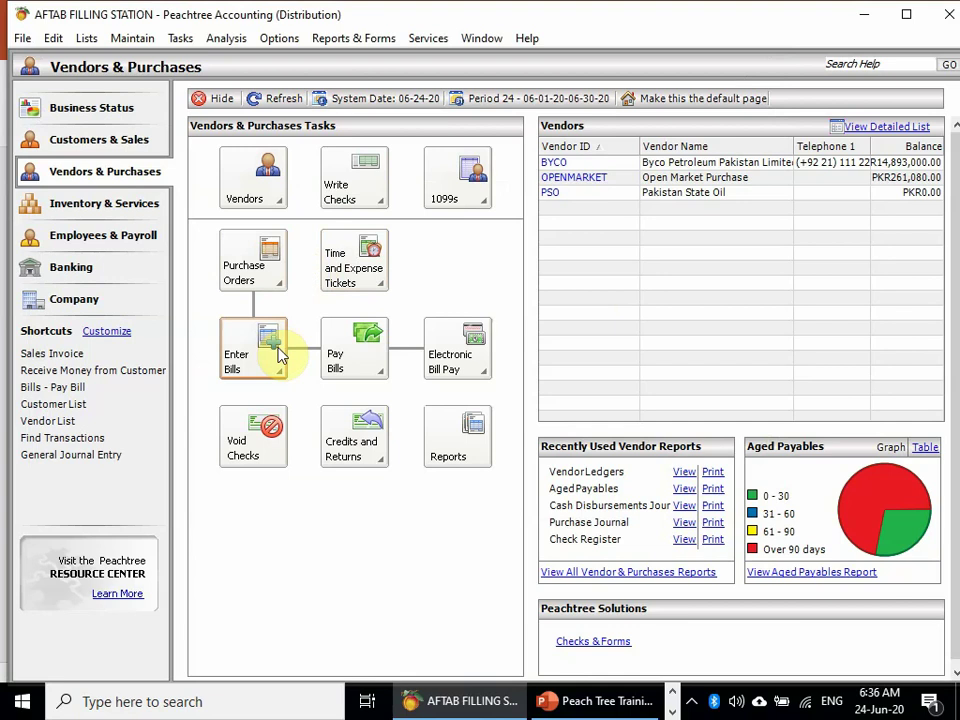
- Open a full-screen Purchases/Receive Inventory form for vendor PSO with AF-PO-4 applied
{"action": "left_click", "coordinate": [279, 354]}
{"action": "left_click", "coordinate": [358, 386]}
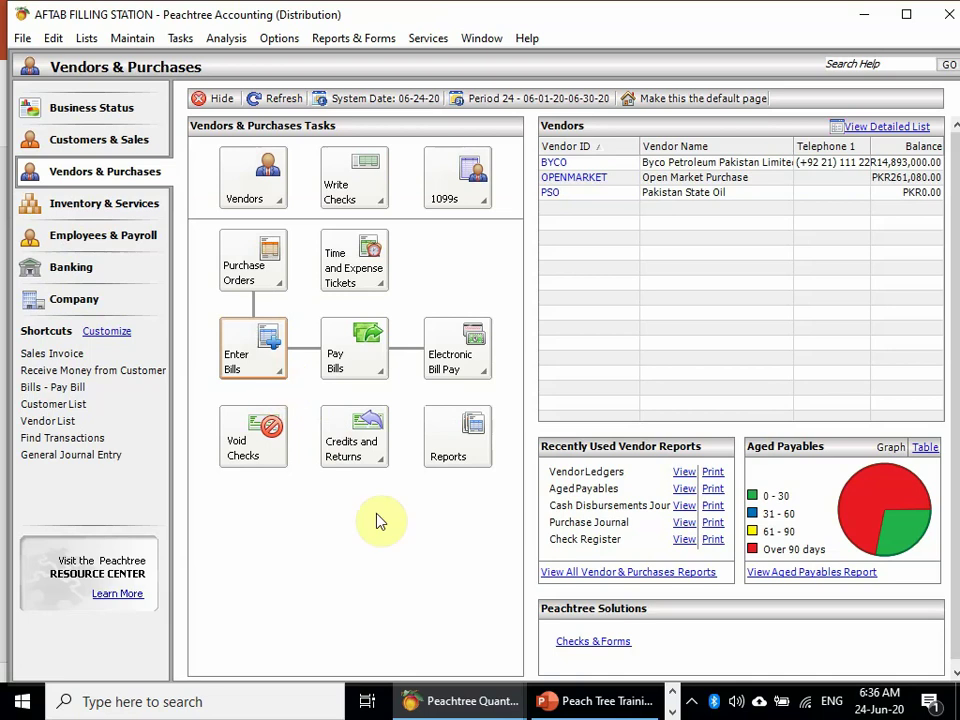
{"action": "left_click", "coordinate": [364, 589]}
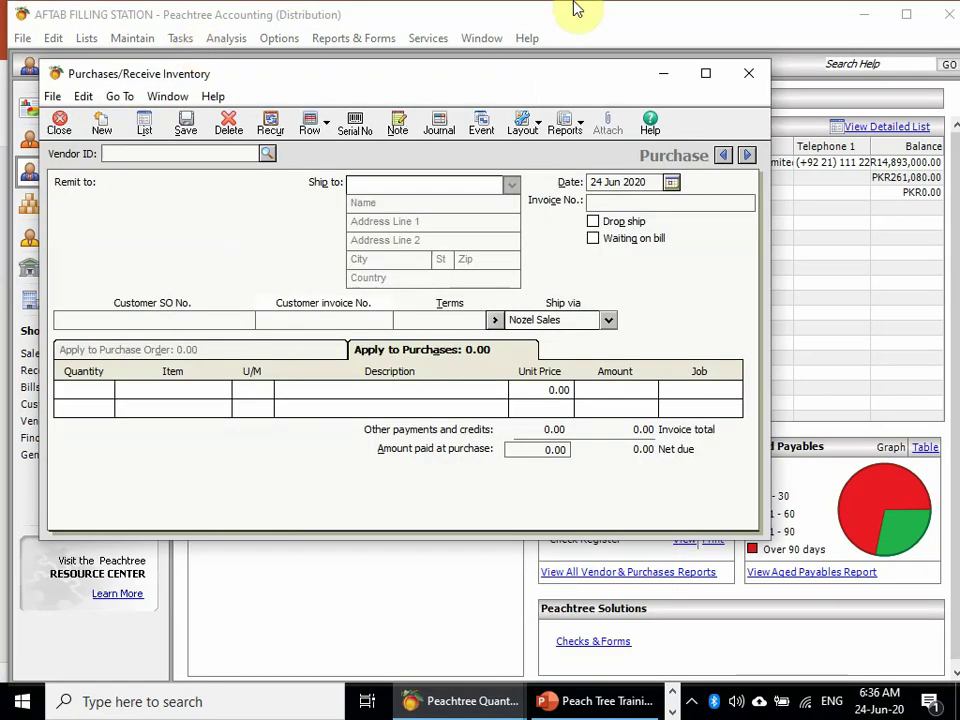
{"action": "left_click", "coordinate": [705, 73]}
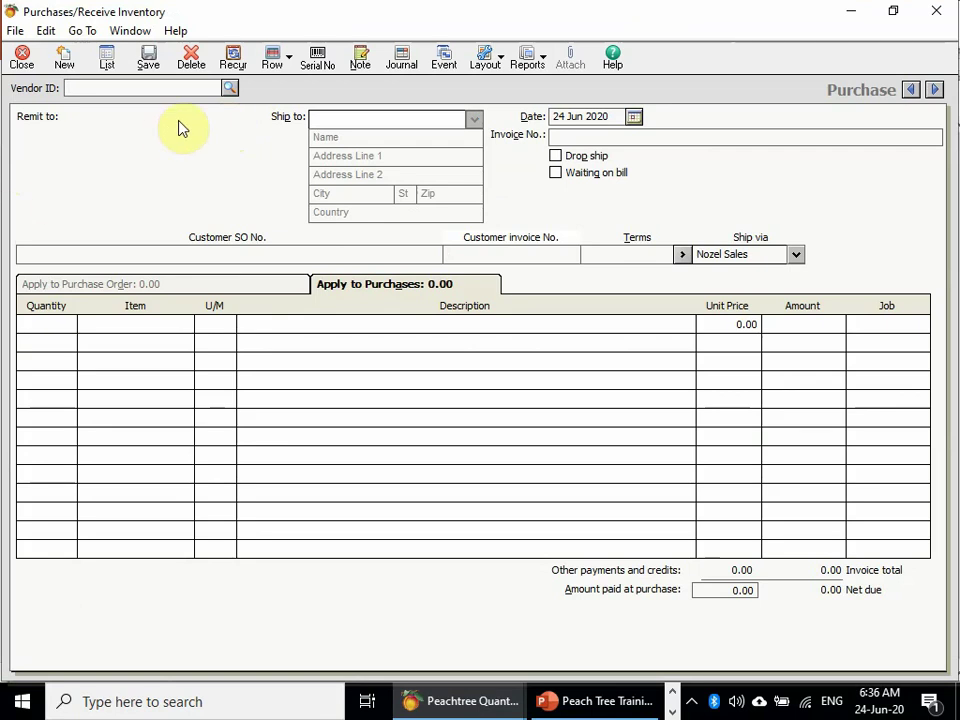
{"action": "left_click", "coordinate": [231, 89]}
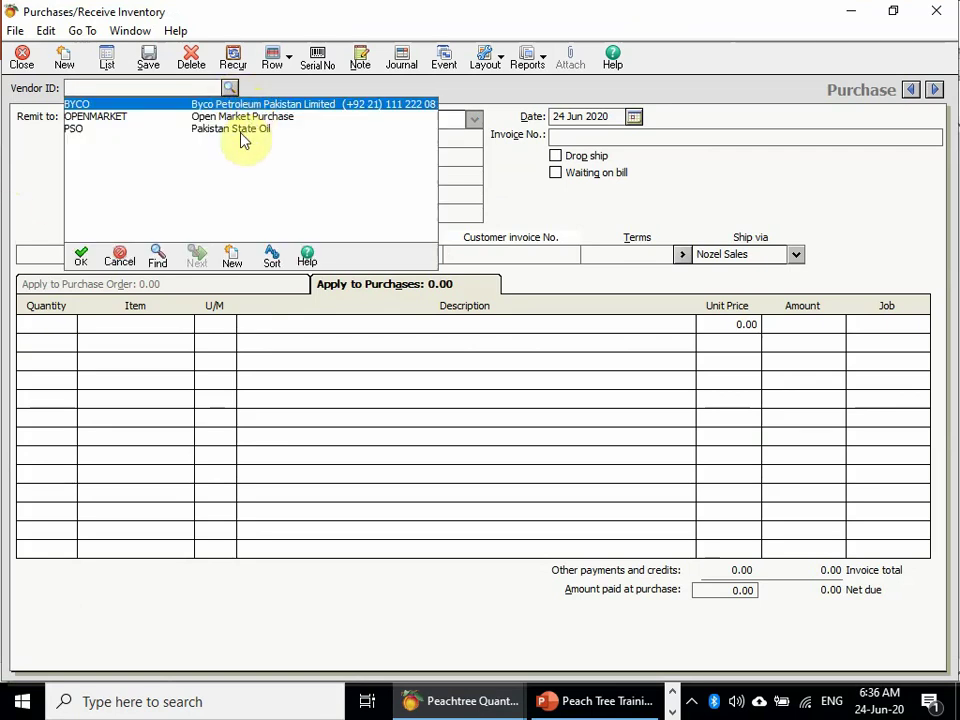
{"action": "double_click", "coordinate": [241, 131]}
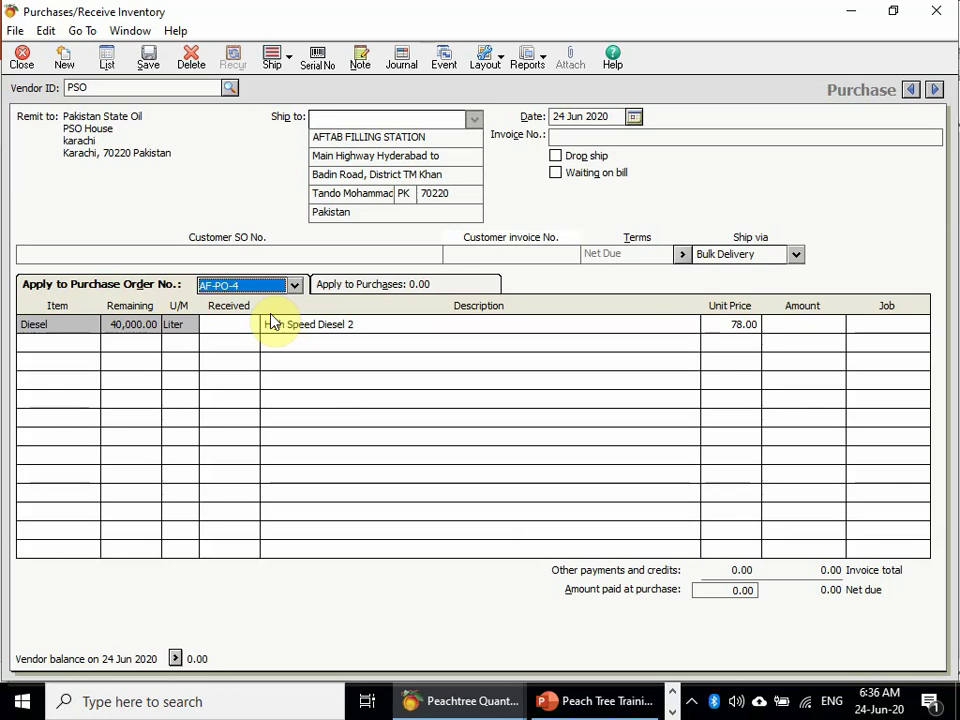
- Receive 32,000 litres of Diesel against AF-PO-4, totalling 2,496,000.00
{"action": "left_click", "coordinate": [268, 321]}
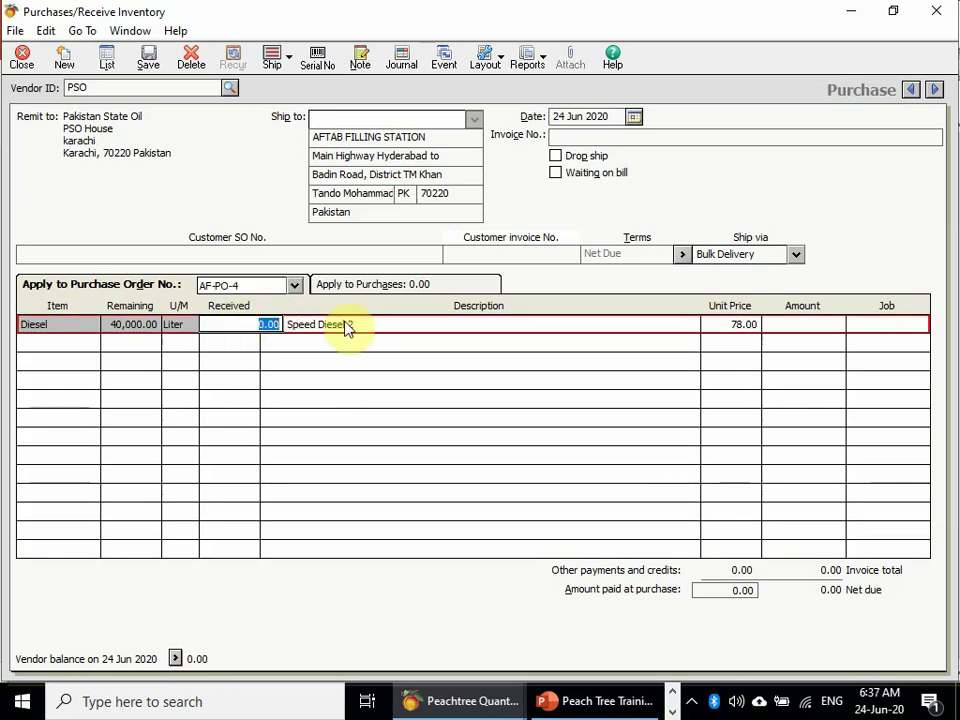
{"action": "type", "text": "32000"}
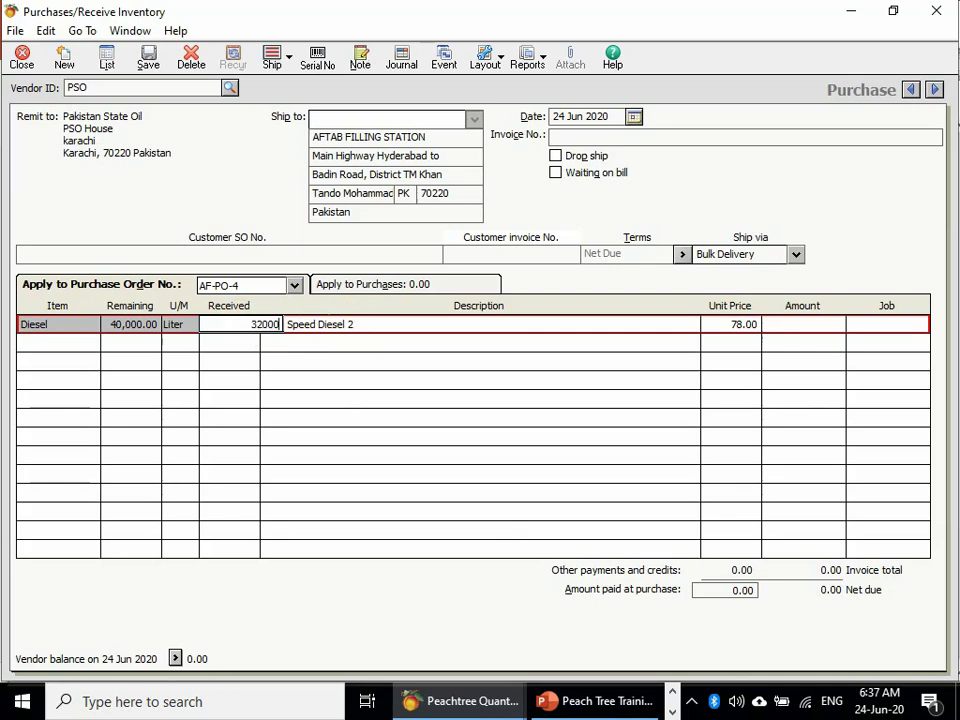
{"action": "left_click", "coordinate": [343, 326]}
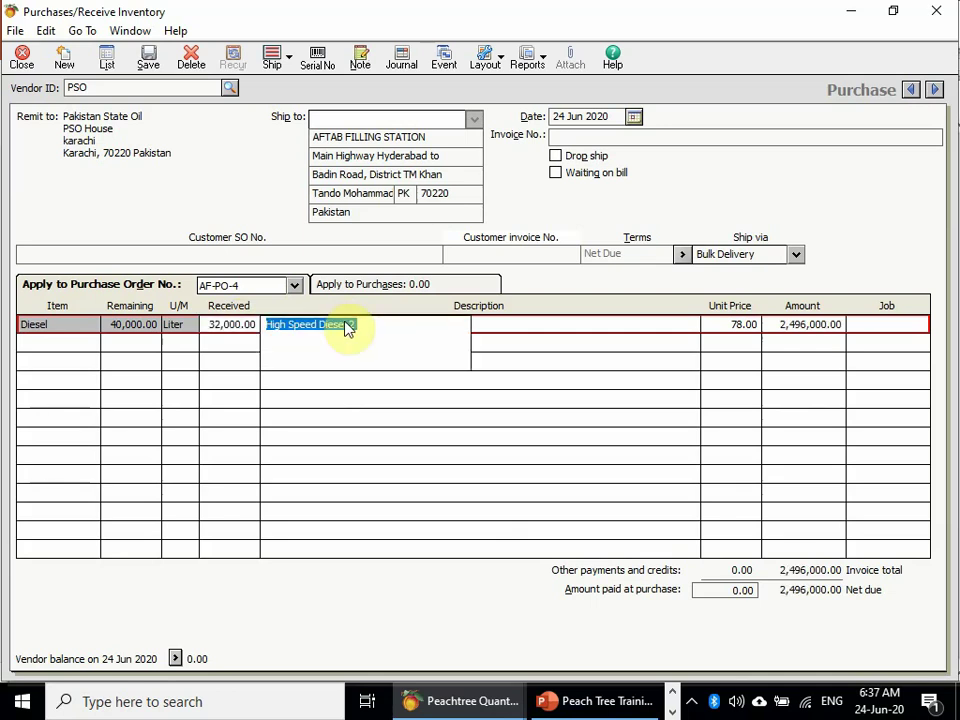
{"action": "left_click", "coordinate": [640, 141]}
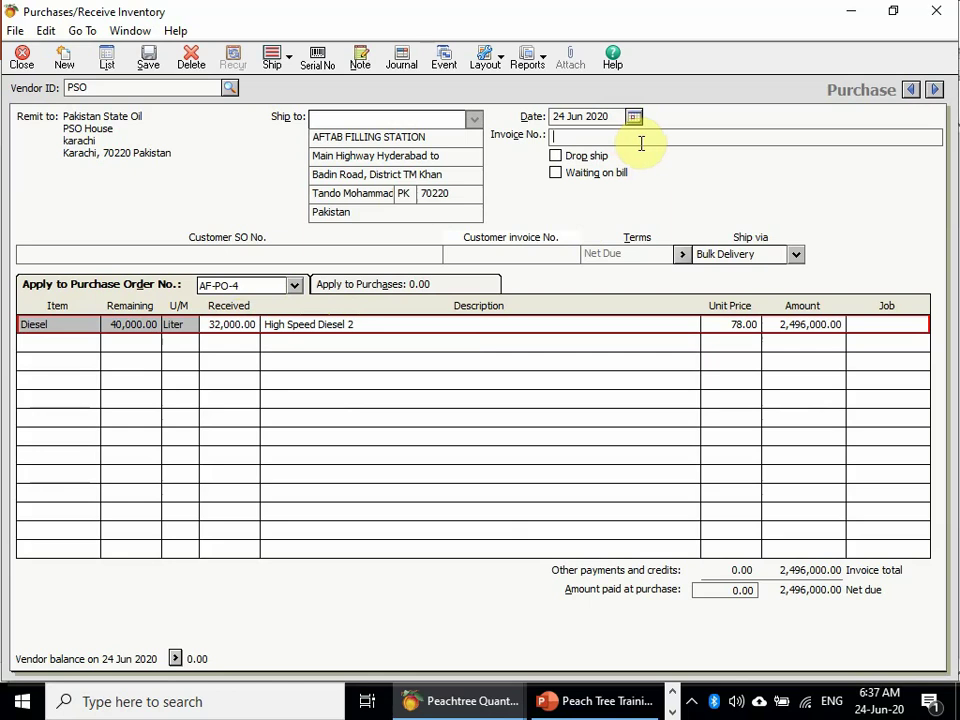
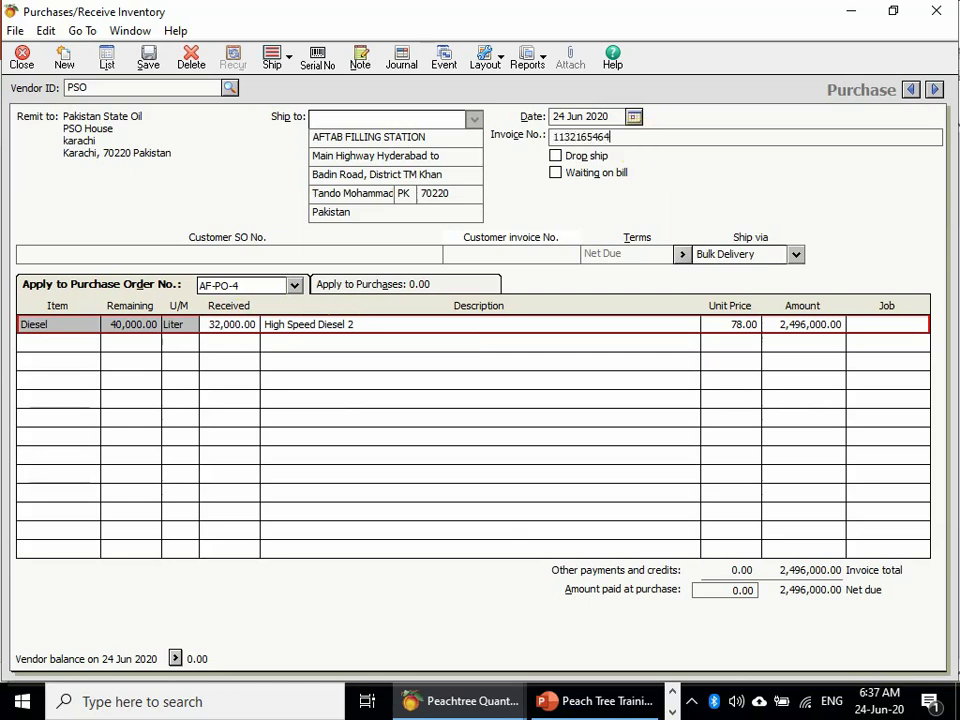
{"action": "left_click", "coordinate": [298, 253]}
{"action": "type", "text": "134654"}
{"action": "type", "text": "231346799"}
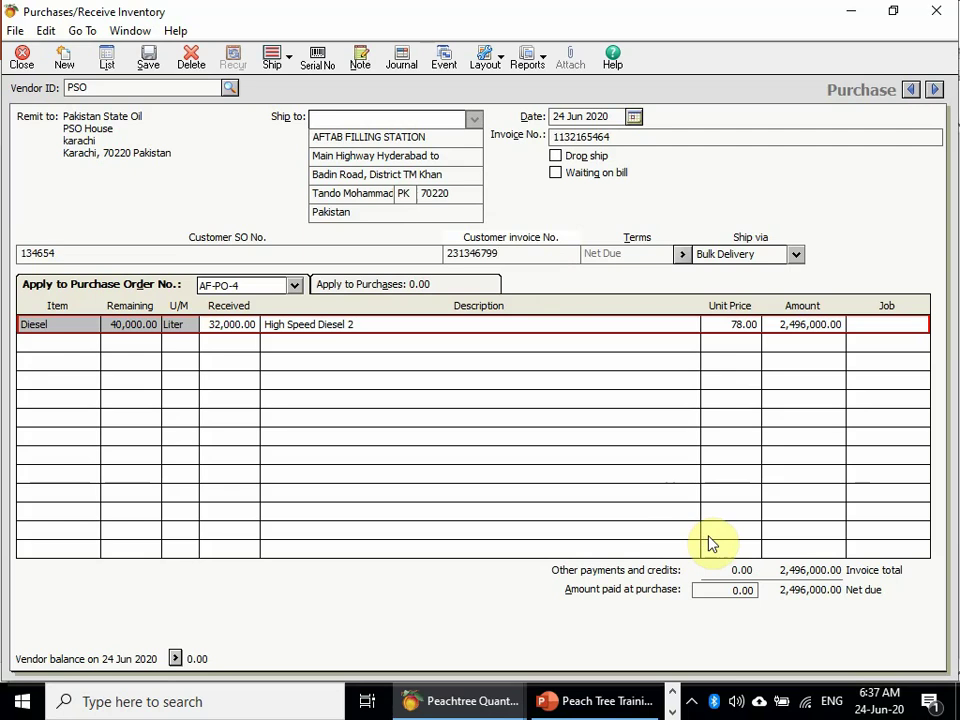
{"action": "key", "text": "Tab"}
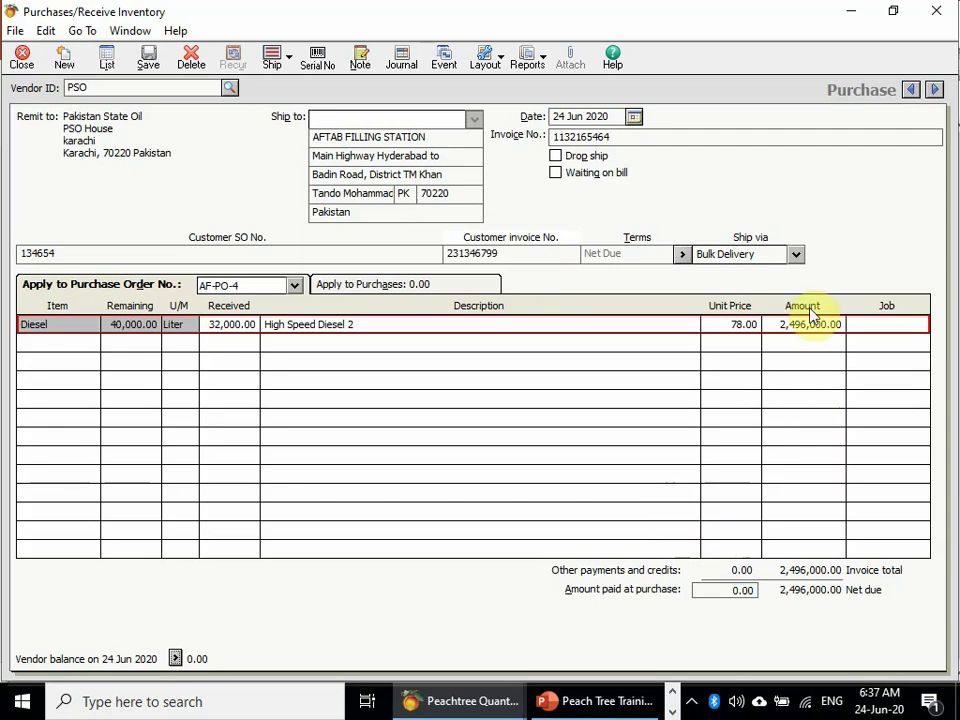
{"action": "left_click", "coordinate": [148, 57]}
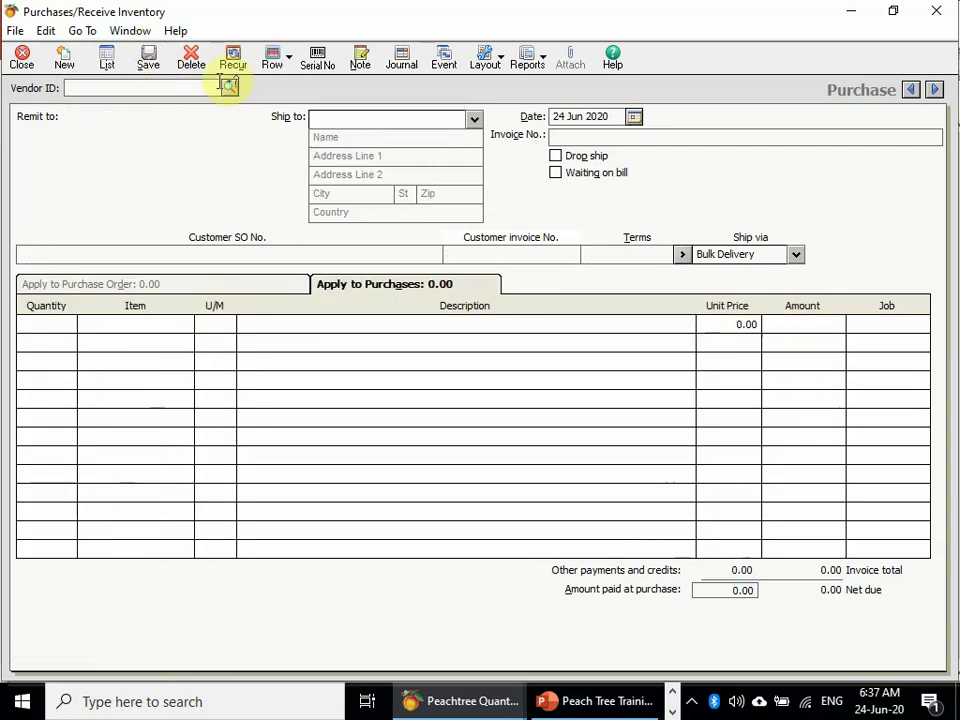
- Select PSO and apply AF-PO-4, confirming 8,000 liters of Diesel remain
{"action": "left_click", "coordinate": [230, 87]}
{"action": "double_click", "coordinate": [214, 129]}
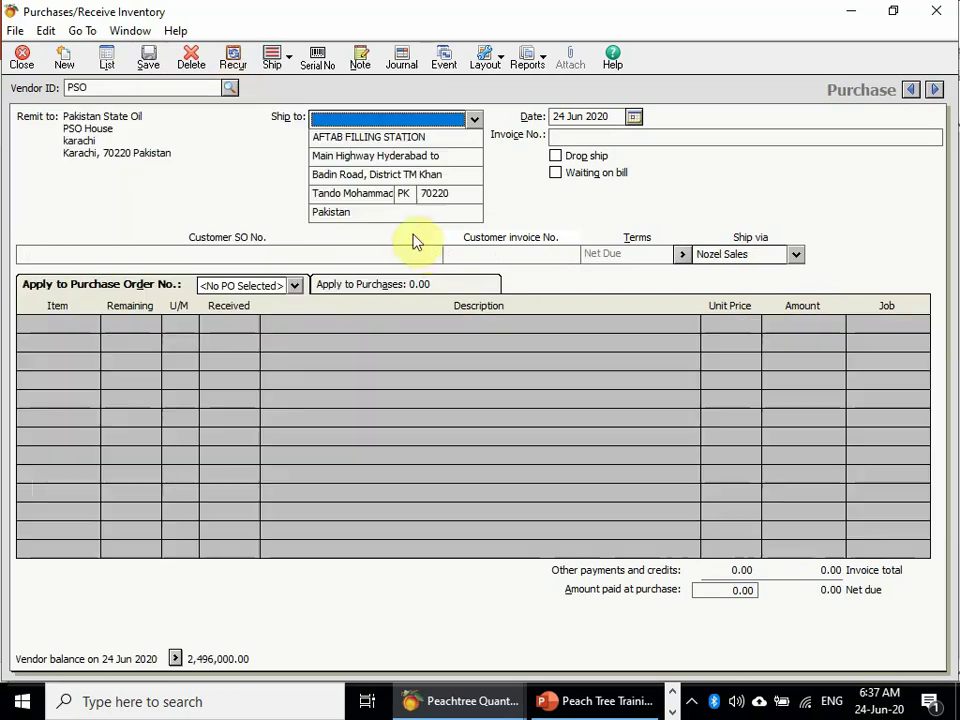
{"action": "left_click", "coordinate": [294, 285]}
{"action": "left_click", "coordinate": [268, 315]}
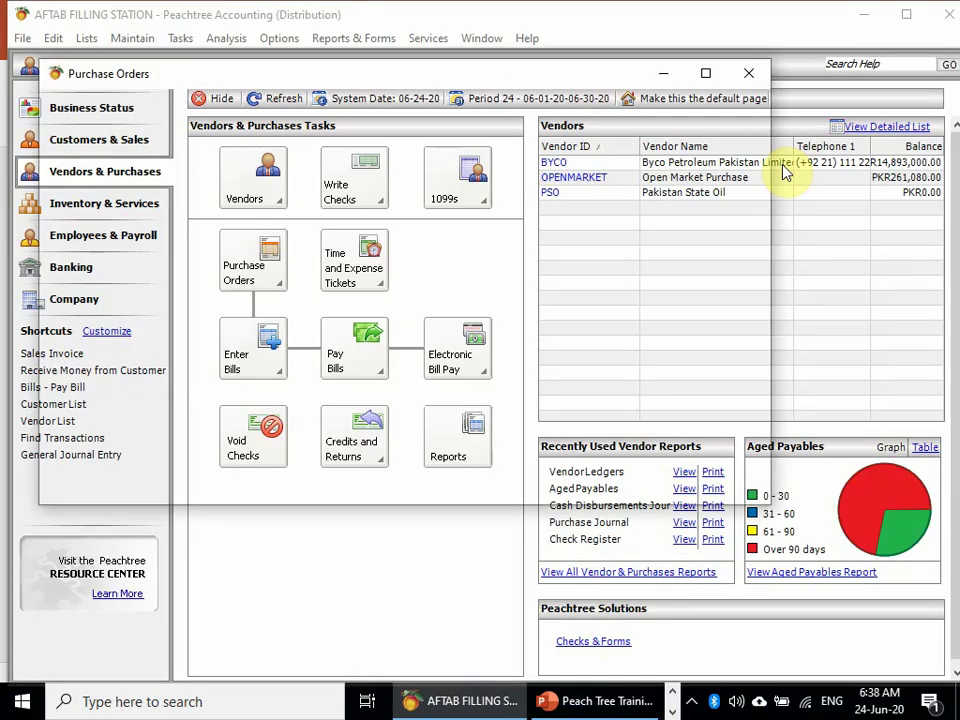
- Review purchase order AF-PO-4 in a full-screen Purchase Orders window, then close it
{"action": "left_click", "coordinate": [707, 73]}
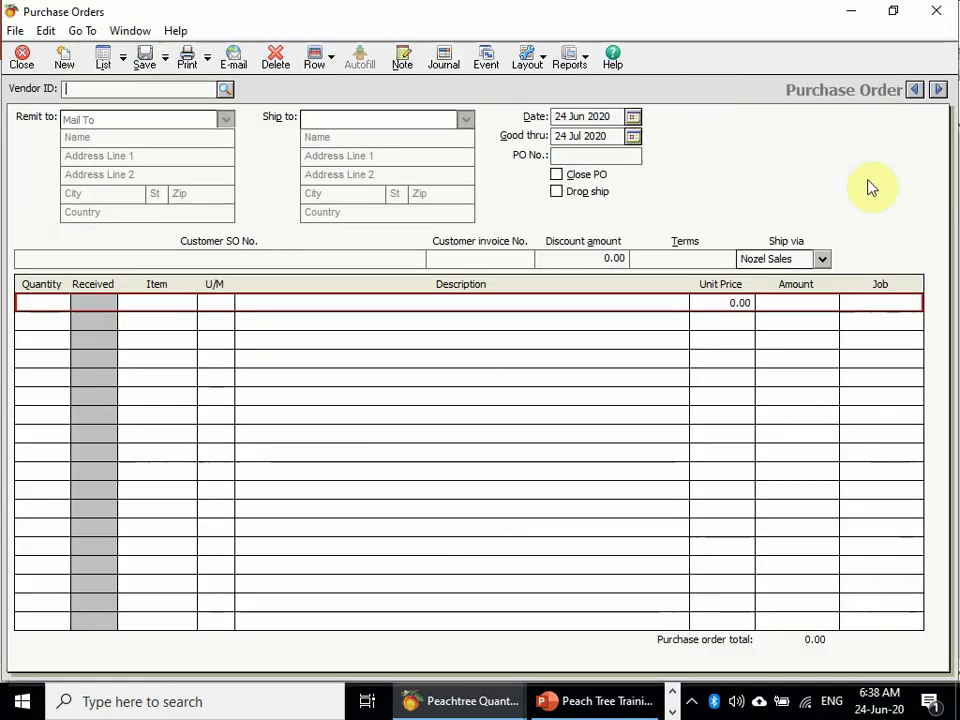
{"action": "left_click", "coordinate": [912, 93]}
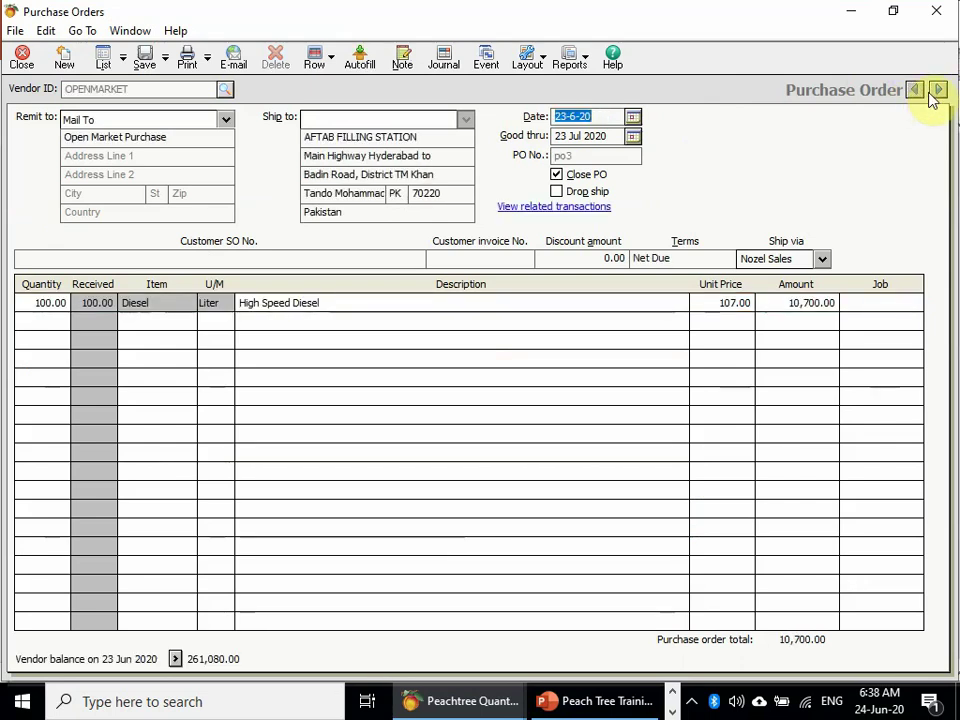
{"action": "left_click", "coordinate": [937, 91]}
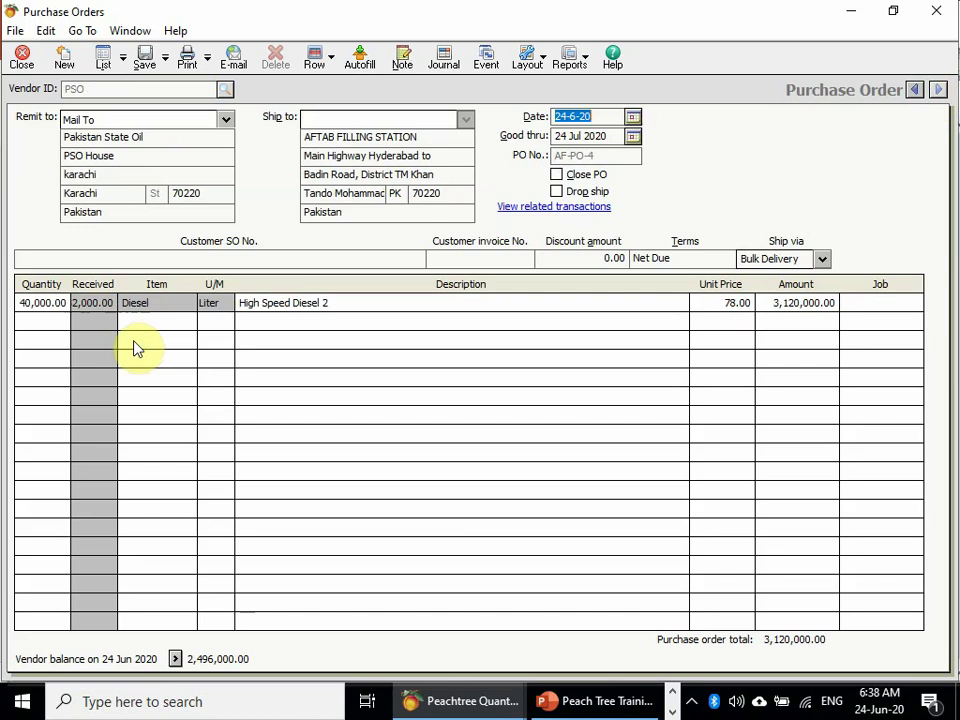
{"action": "left_click", "coordinate": [31, 59]}
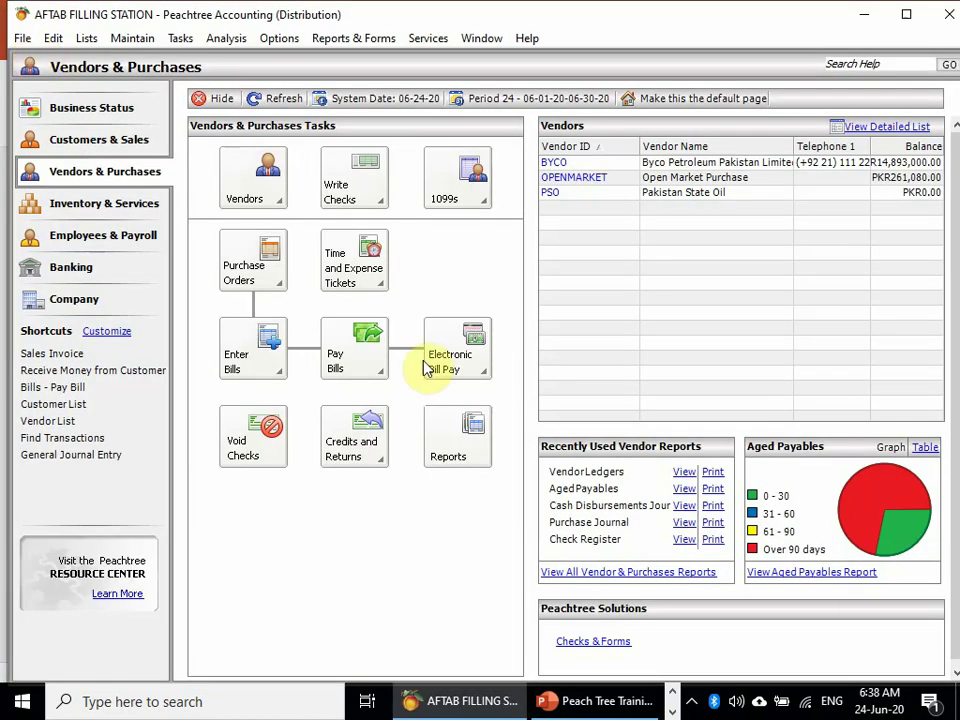
- Refresh Vendors & Purchases so Aged Payables show PSO owing PKR2,496,000.00
{"action": "left_click", "coordinate": [280, 100]}
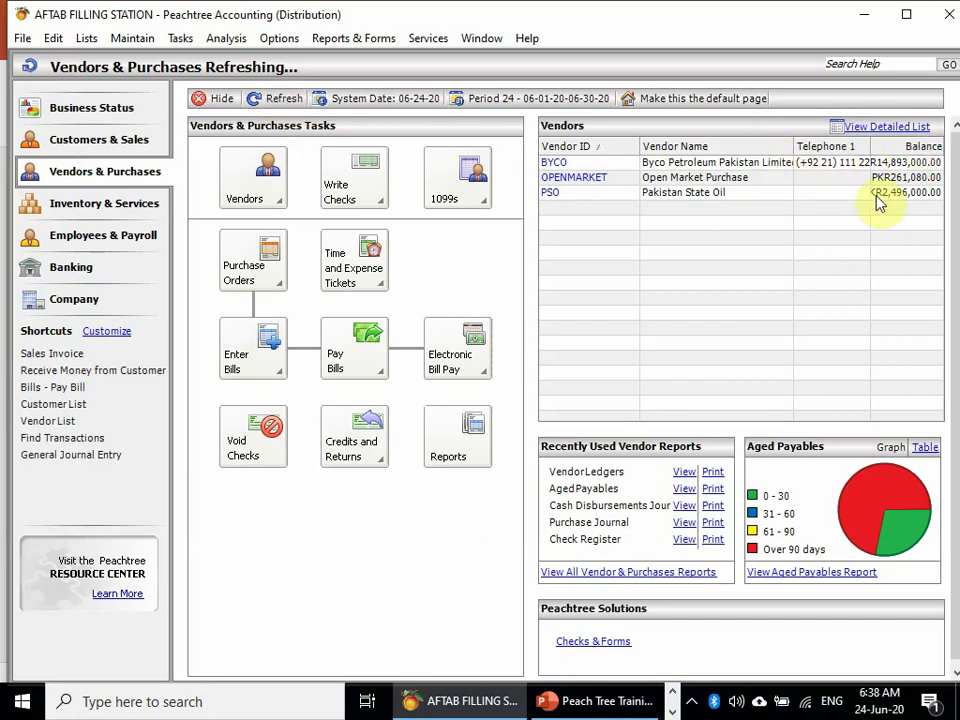
{"action": "left_click", "coordinate": [349, 366]}
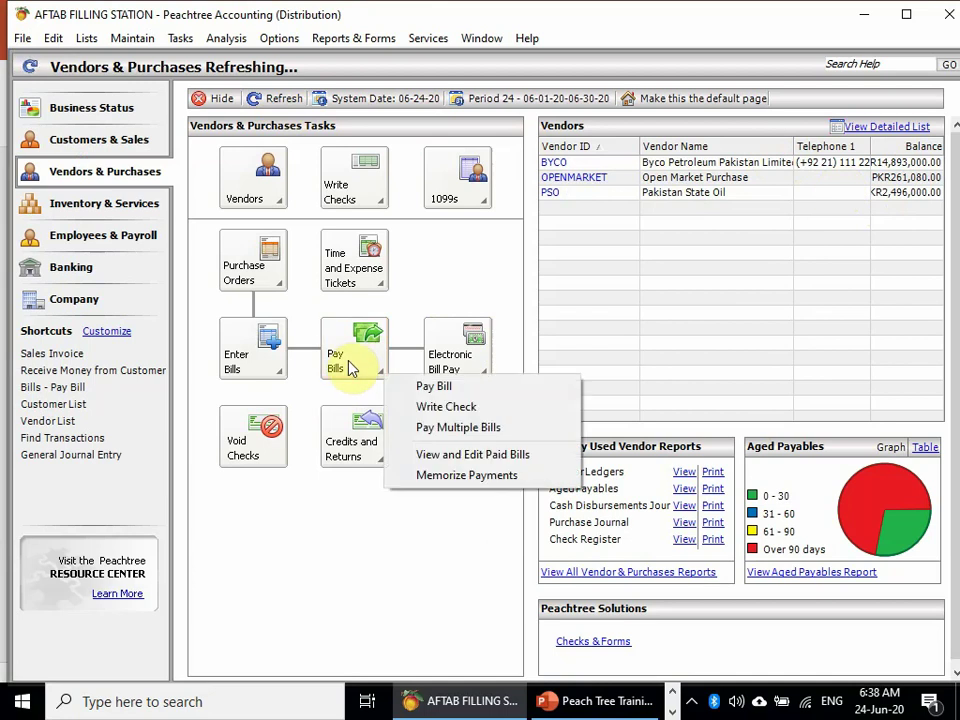
{"action": "left_click", "coordinate": [330, 560]}
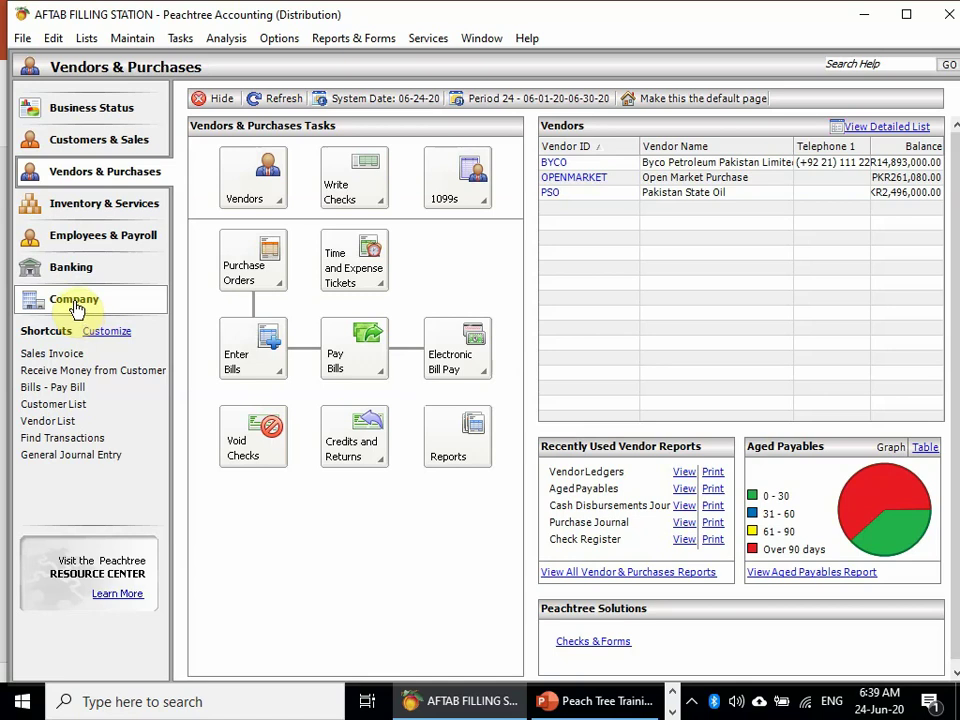
- Open Chart of Accounts maintenance from the Company page and start a blank account form
{"action": "left_click", "coordinate": [76, 307]}
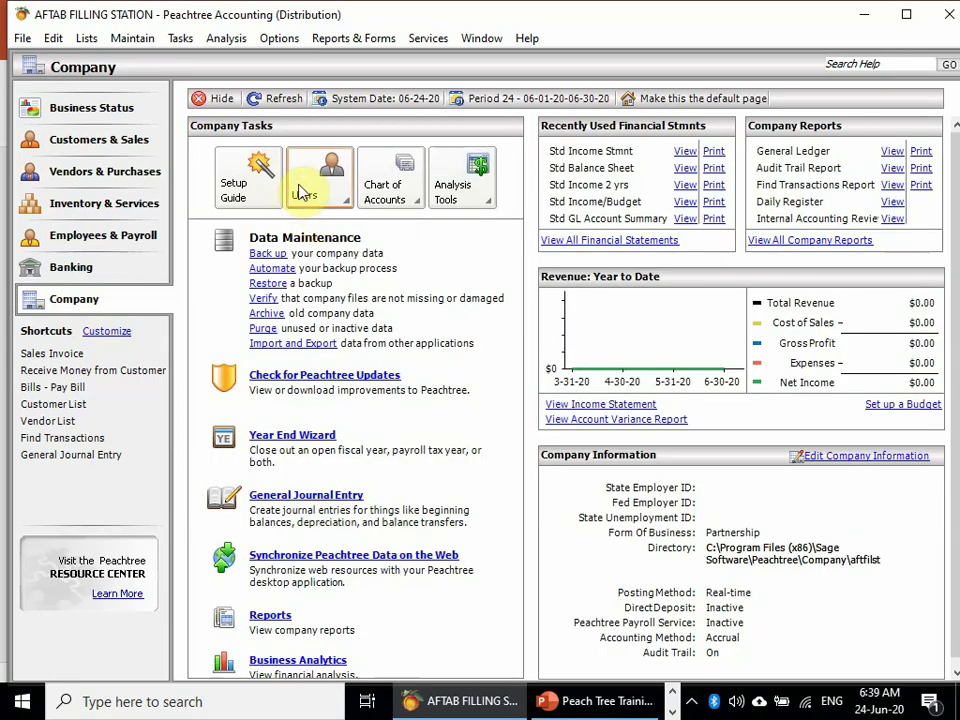
{"action": "left_click", "coordinate": [386, 197]}
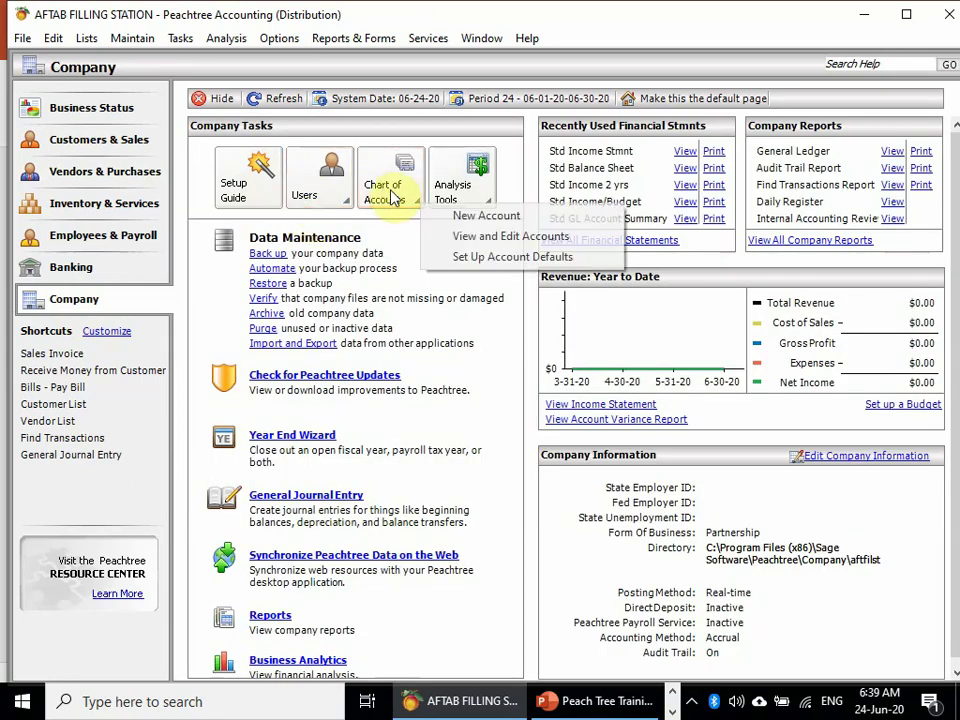
{"action": "left_click", "coordinate": [510, 218]}
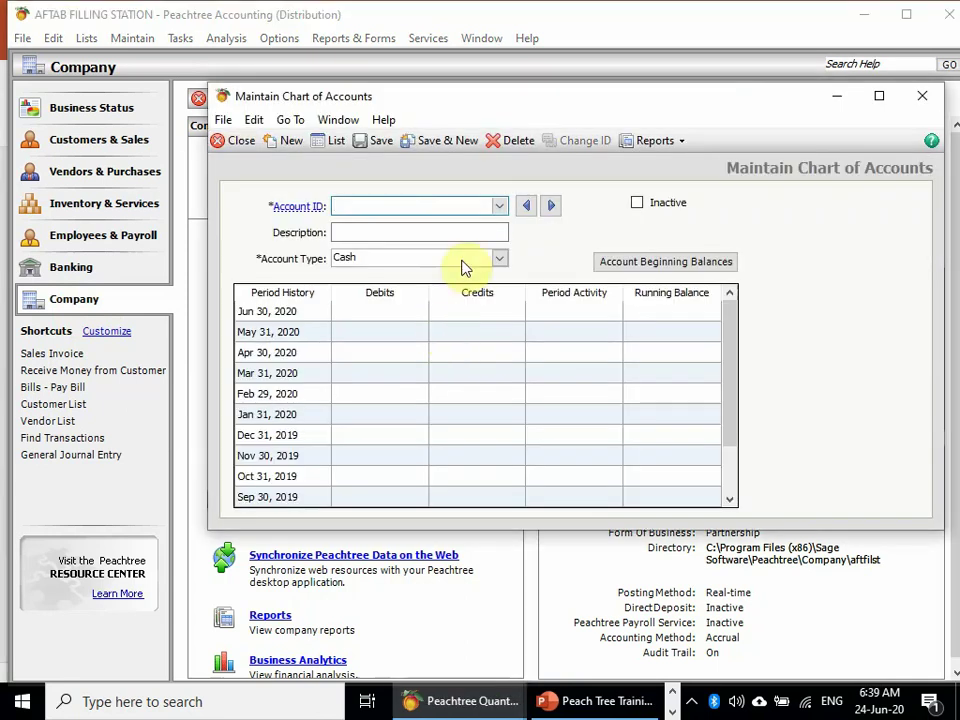
{"action": "left_click", "coordinate": [499, 207]}
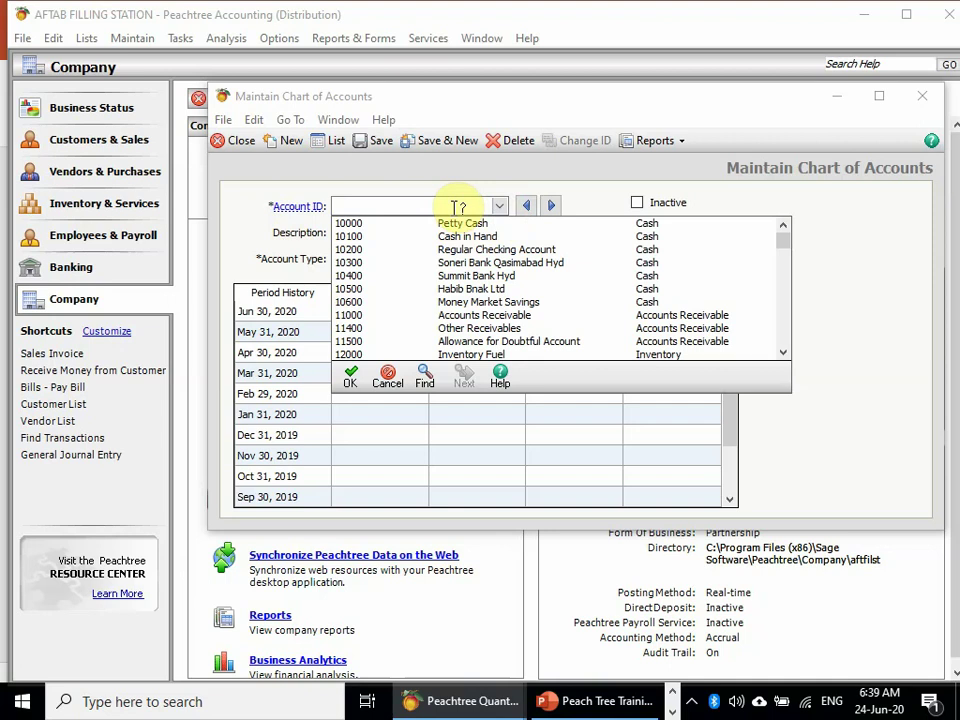
{"action": "double_click", "coordinate": [350, 302]}
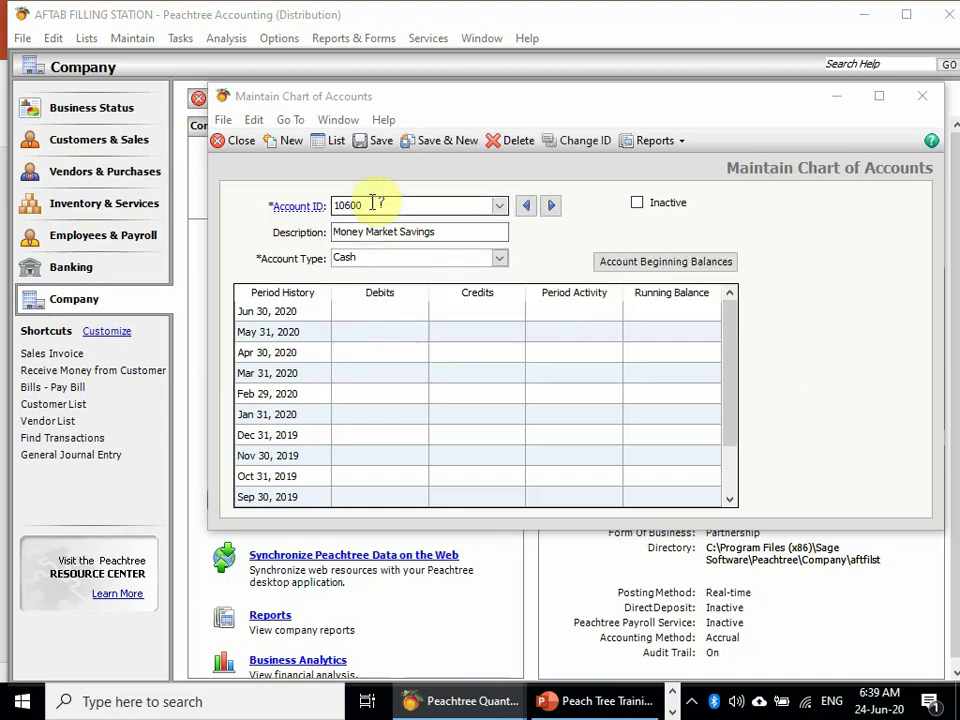
{"action": "left_click_drag", "start_coordinate": [375, 203], "coordinate": [221, 204]}
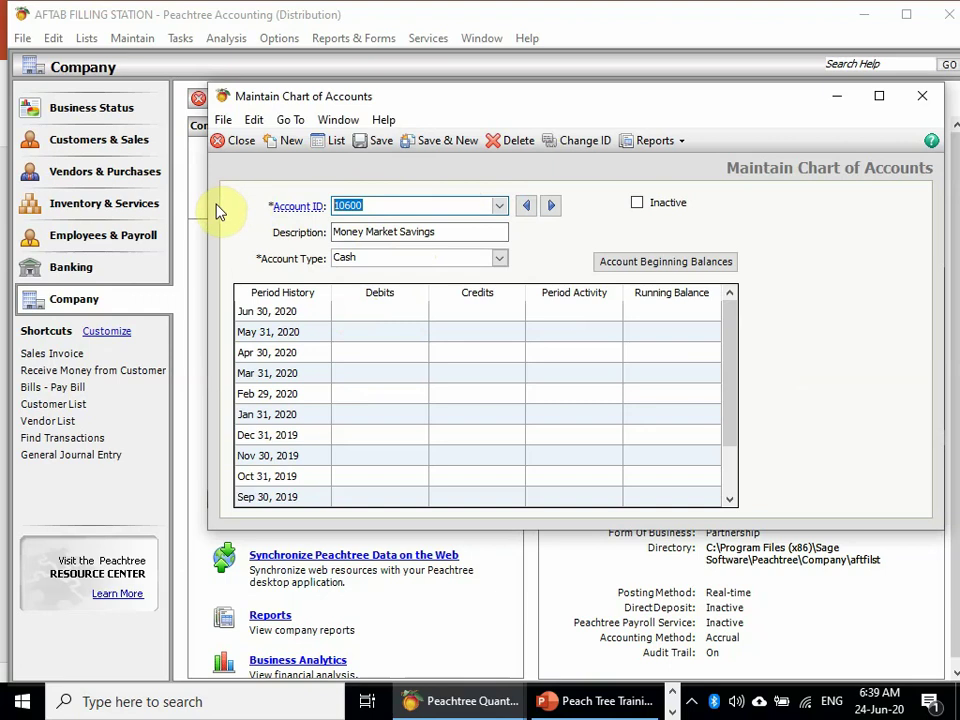
{"action": "left_click", "coordinate": [302, 143]}
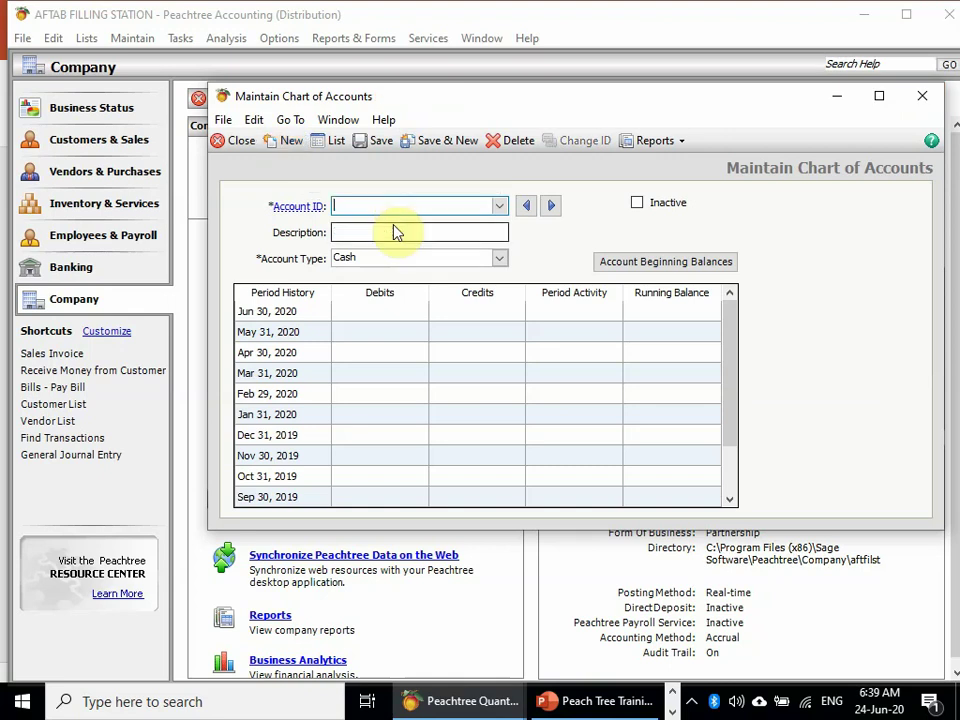
- Create cash account 10700 'CASH AT PAKISTAN STATE OIL' and save it
{"action": "type", "text": "10600"}
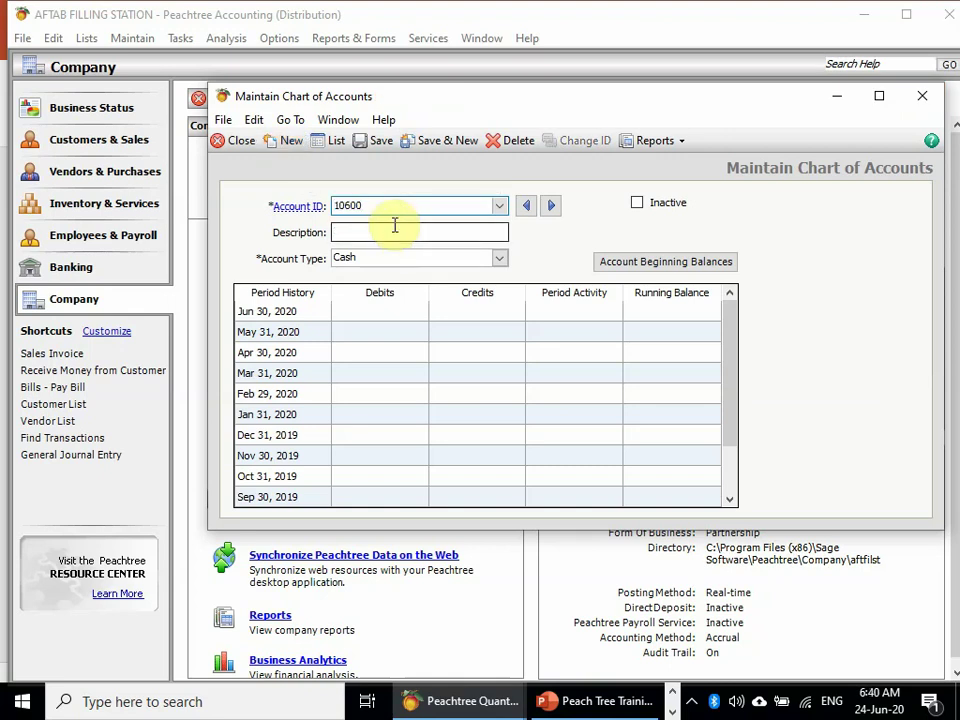
{"action": "key", "text": "BackSpace"}
{"action": "key", "text": "BackSpace"}
{"action": "key", "text": "BackSpace"}
{"action": "type", "text": "700"}
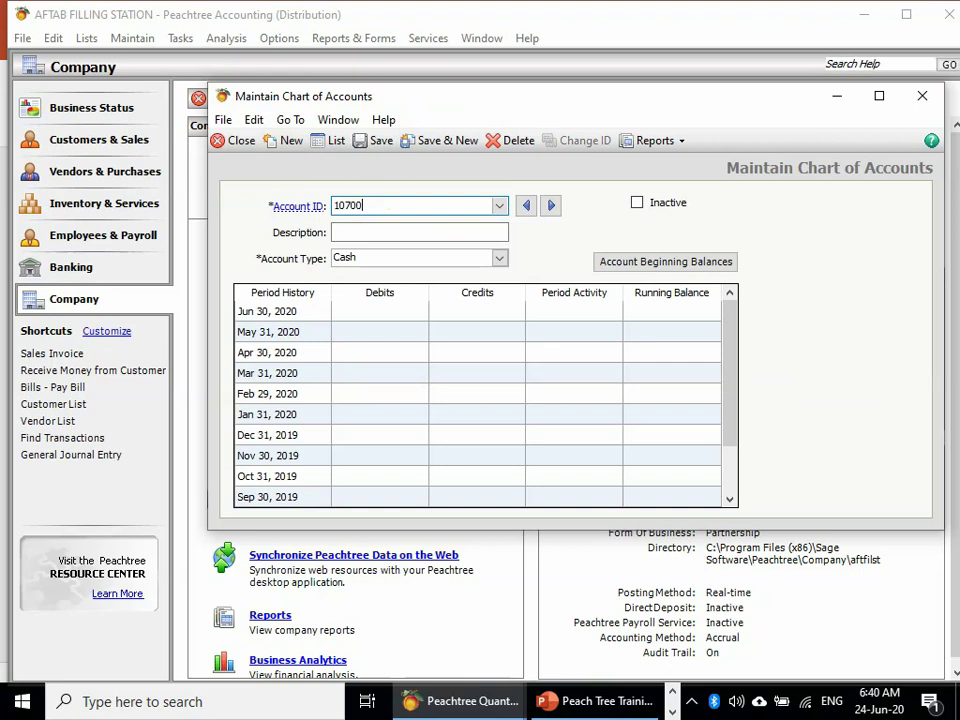
{"action": "key", "text": "Tab"}
{"action": "type", "text": "cAS"}
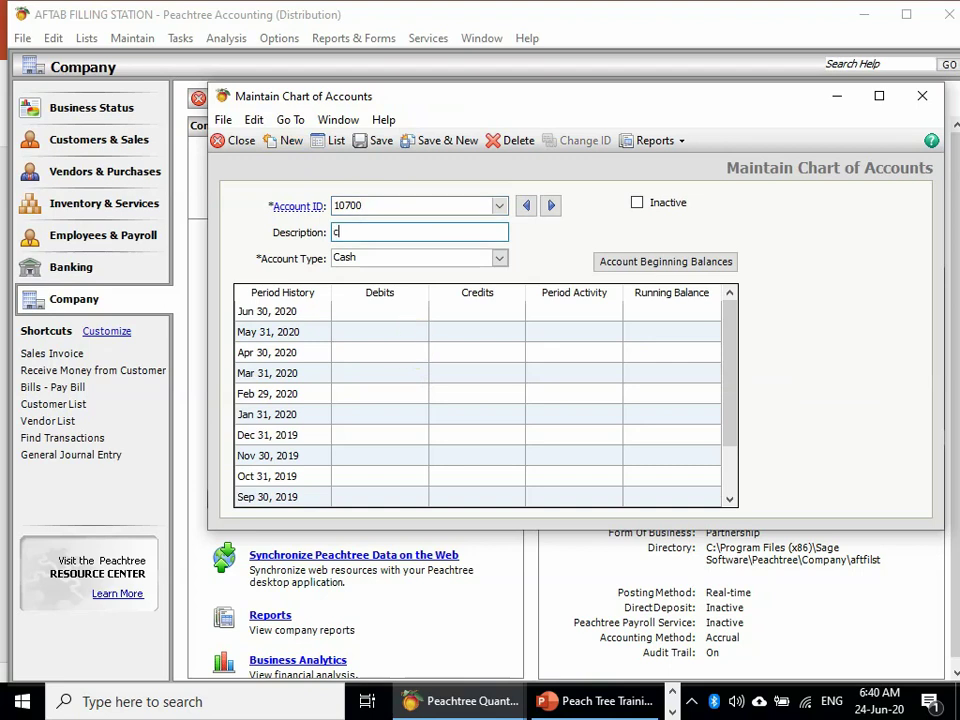
{"action": "key", "text": "BackSpace"}
{"action": "key", "text": "BackSpace"}
{"action": "key", "text": "BackSpace"}
{"action": "type", "text": "CAS"}
{"action": "type", "text": "H AT PSO"}
{"action": "key", "text": "BackSpace"}
{"action": "key", "text": "BackSpace"}
{"action": "type", "text": "AKISTAN STA"}
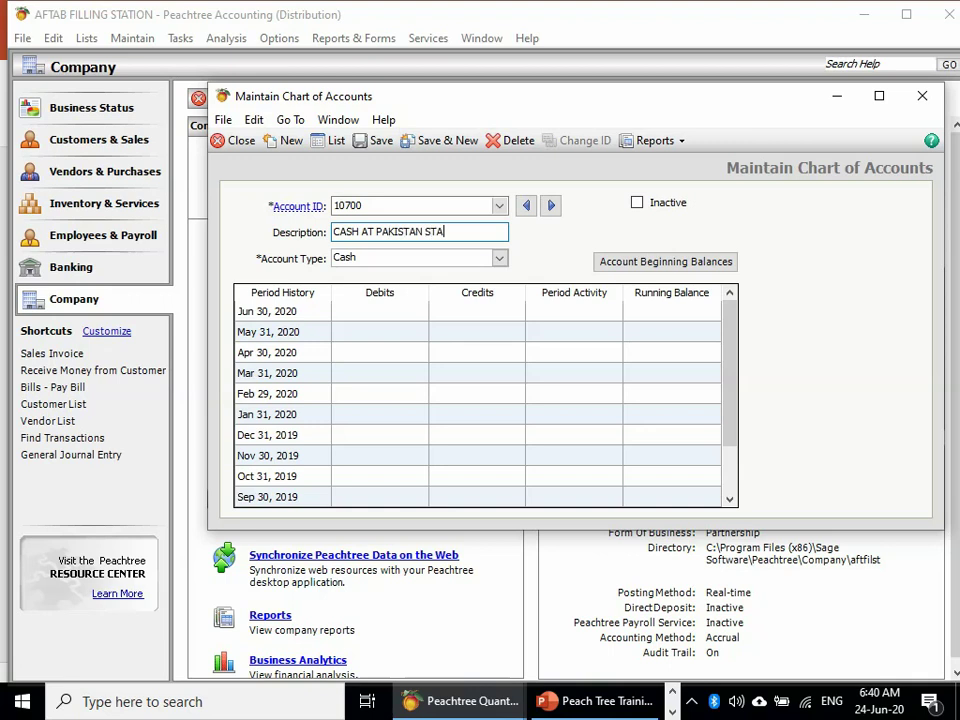
{"action": "type", "text": "TE OIL"}
{"action": "left_click", "coordinate": [378, 140]}
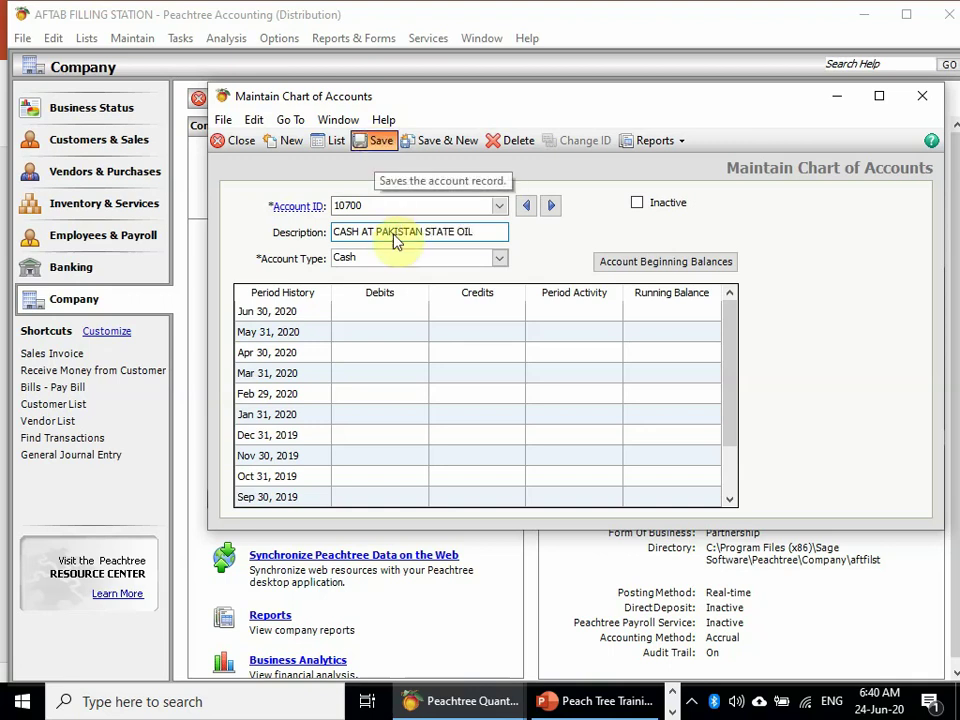
{"action": "left_click", "coordinate": [238, 140]}
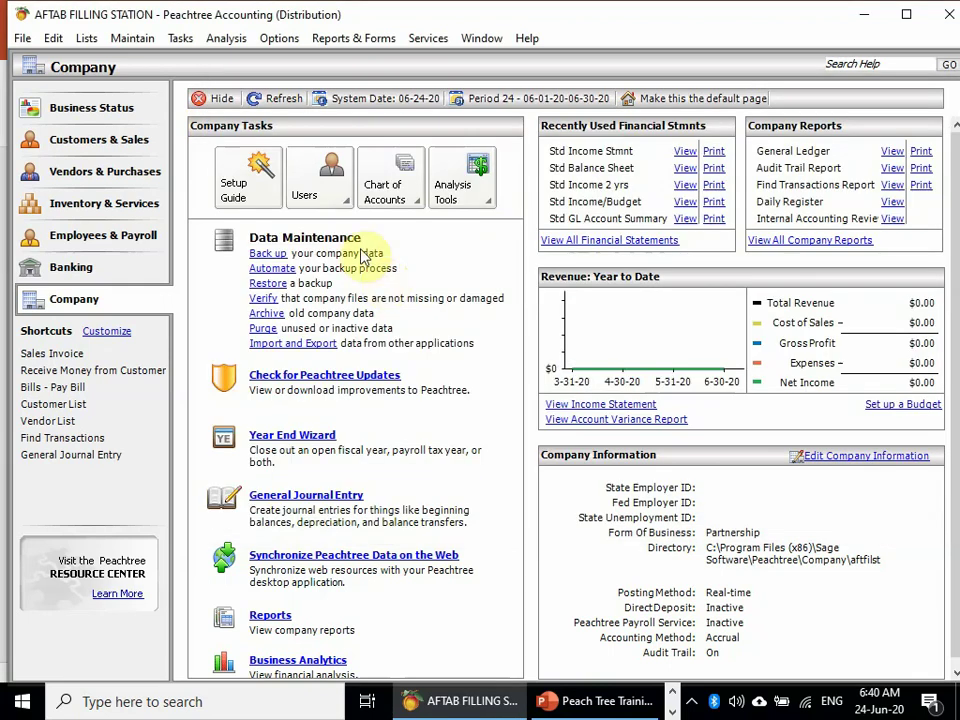
- Start a full-screen general journal entry with account 10700 on the first line
{"action": "left_click", "coordinate": [276, 98]}
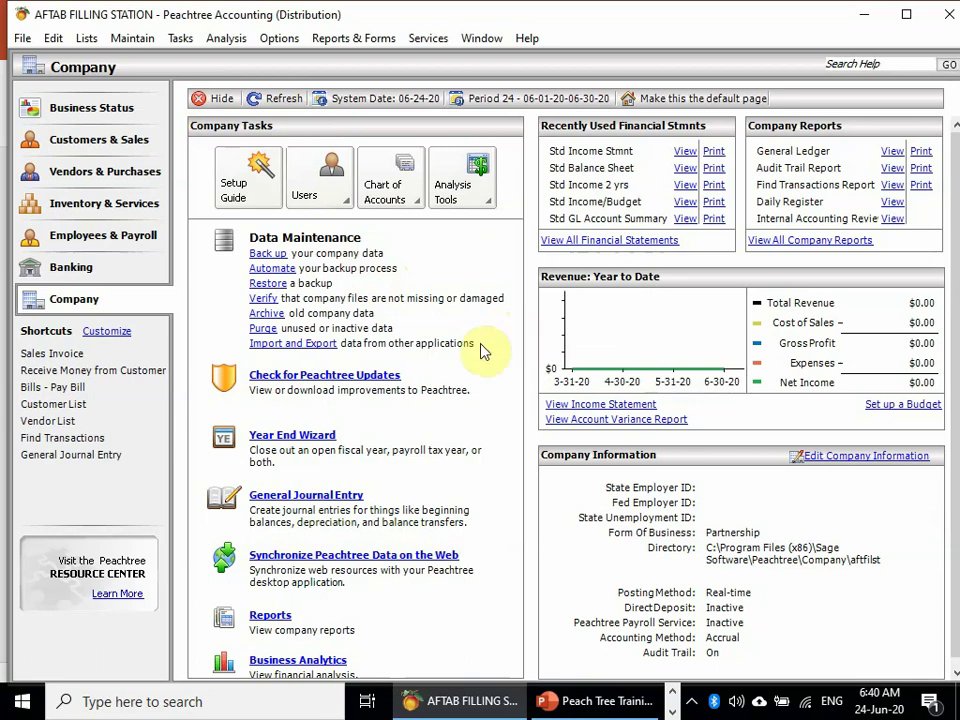
{"action": "left_click", "coordinate": [336, 500]}
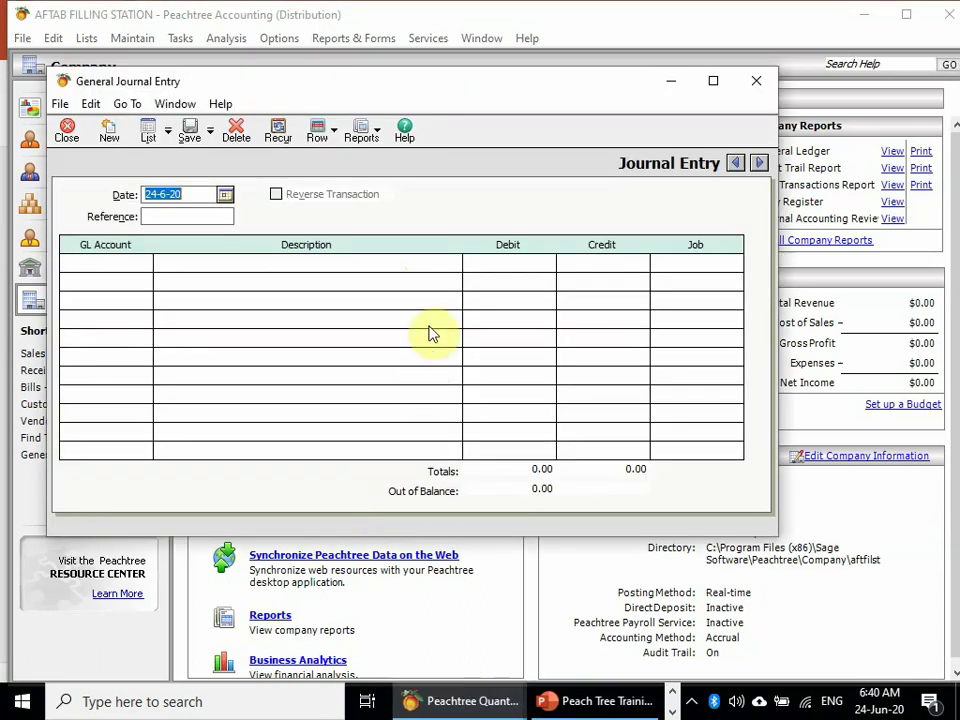
{"action": "left_click", "coordinate": [713, 81]}
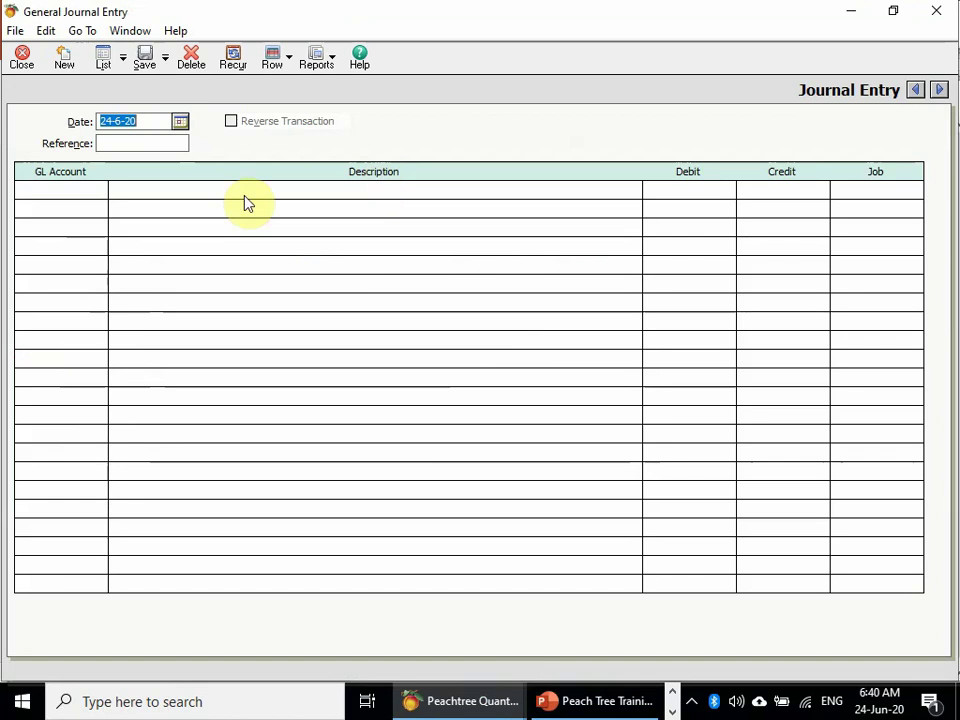
{"action": "left_click", "coordinate": [88, 200]}
{"action": "type", "text": "PO"}
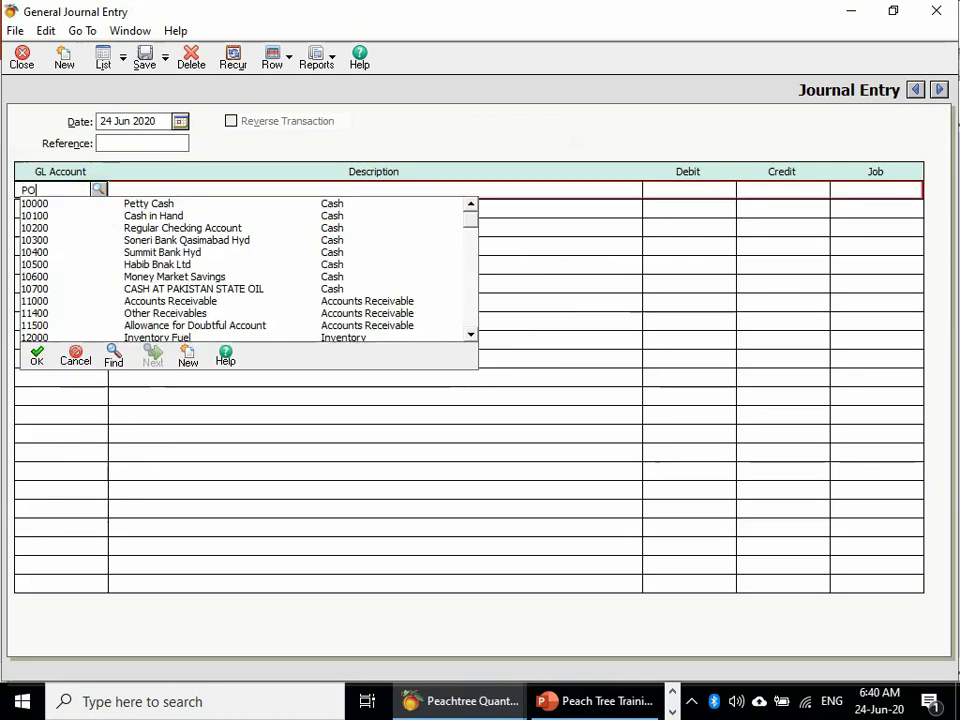
{"action": "key", "text": "Down"}
{"action": "key", "text": "Down"}
{"action": "key", "text": "Down"}
{"action": "key", "text": "Down"}
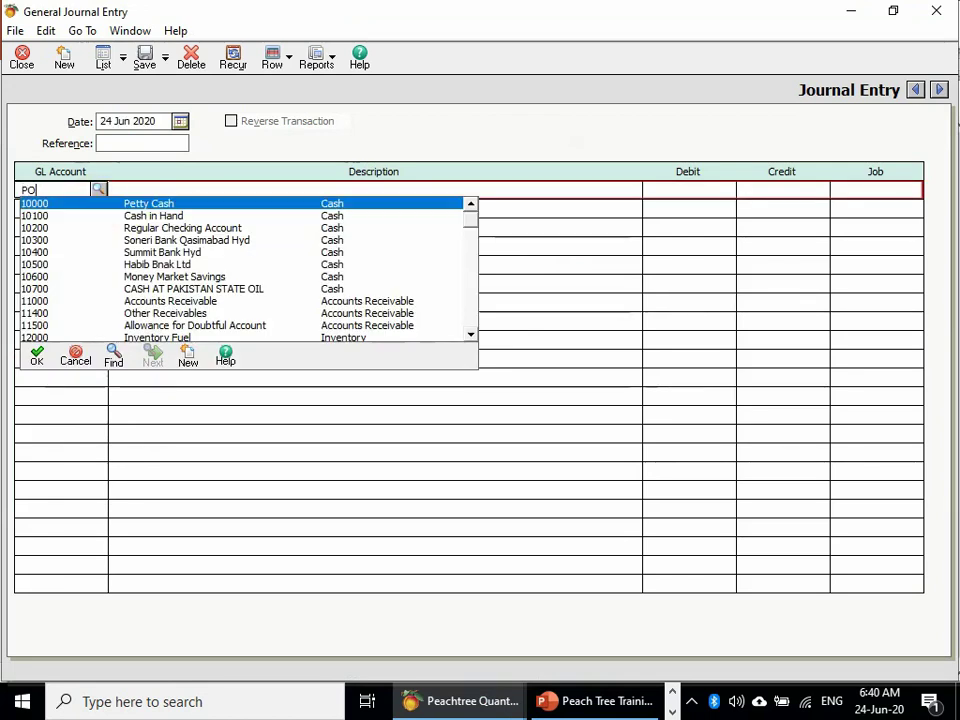
{"action": "key", "text": "Down"}
{"action": "key", "text": "Down"}
{"action": "key", "text": "Down"}
{"action": "key", "text": "Down"}
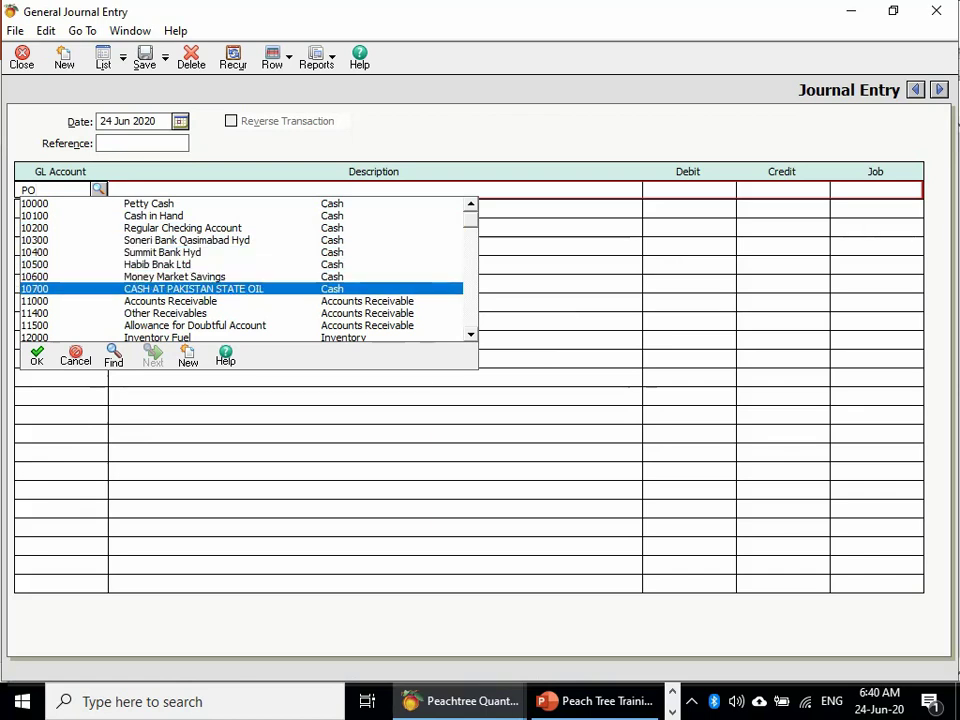
{"action": "key", "text": "Return"}
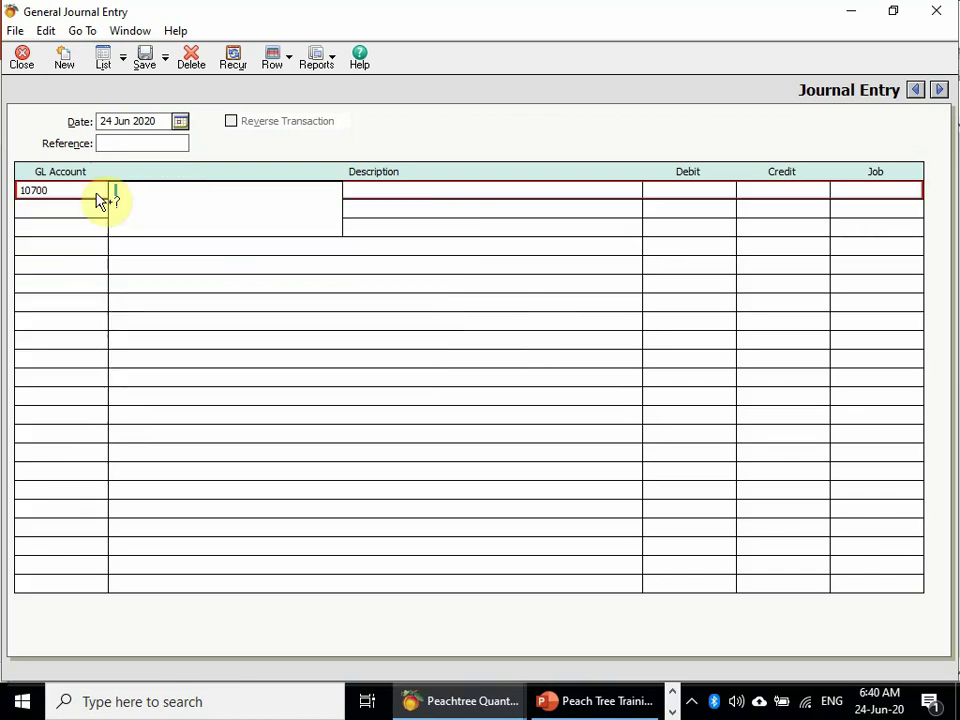
- Describe the first line as 'PAYMENT AGAINST 48 KL FOR AFTAB FILLING STAITON'
{"action": "type", "text": "AP"}
{"action": "key", "text": "BackSpace"}
{"action": "key", "text": "BackSpace"}
{"action": "type", "text": "[A"}
{"action": "key", "text": "BackSpace"}
{"action": "key", "text": "BackSpace"}
{"action": "type", "text": "PAYMENT AGAINST 48 KL"}
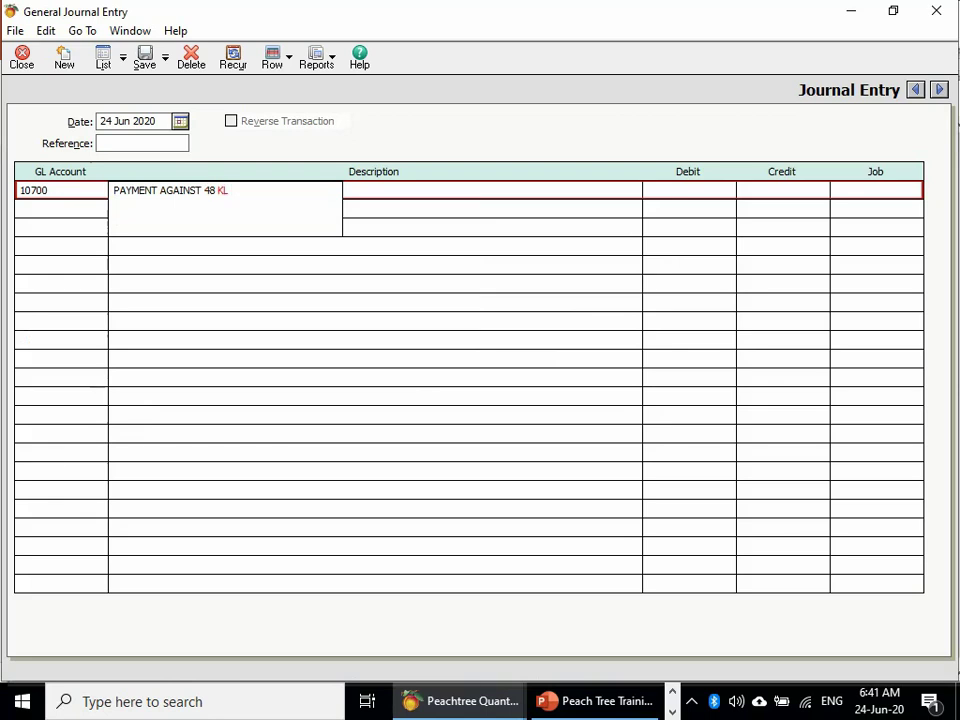
{"action": "type", "text": " FOR AFTAB FILLING STAITON"}
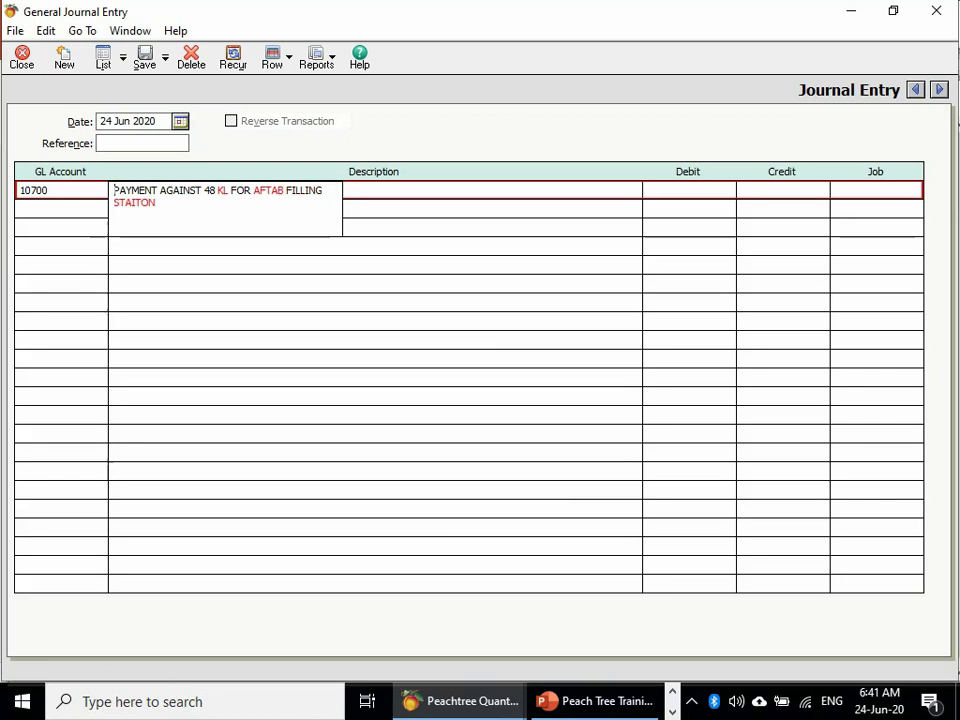
{"action": "key", "text": "Tab"}
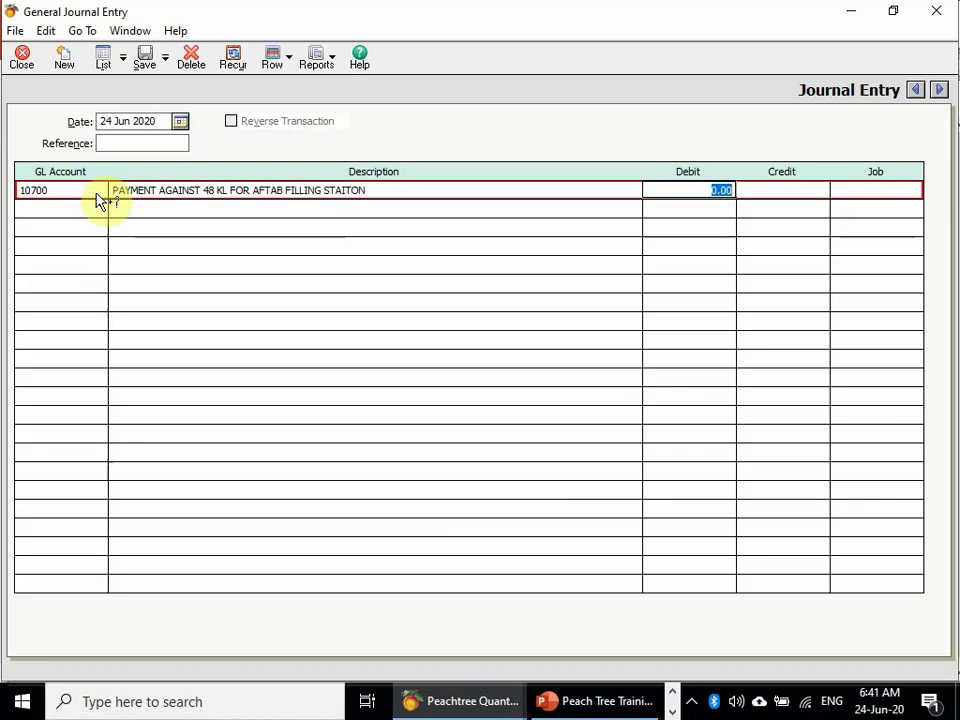
{"action": "key", "text": "super"}
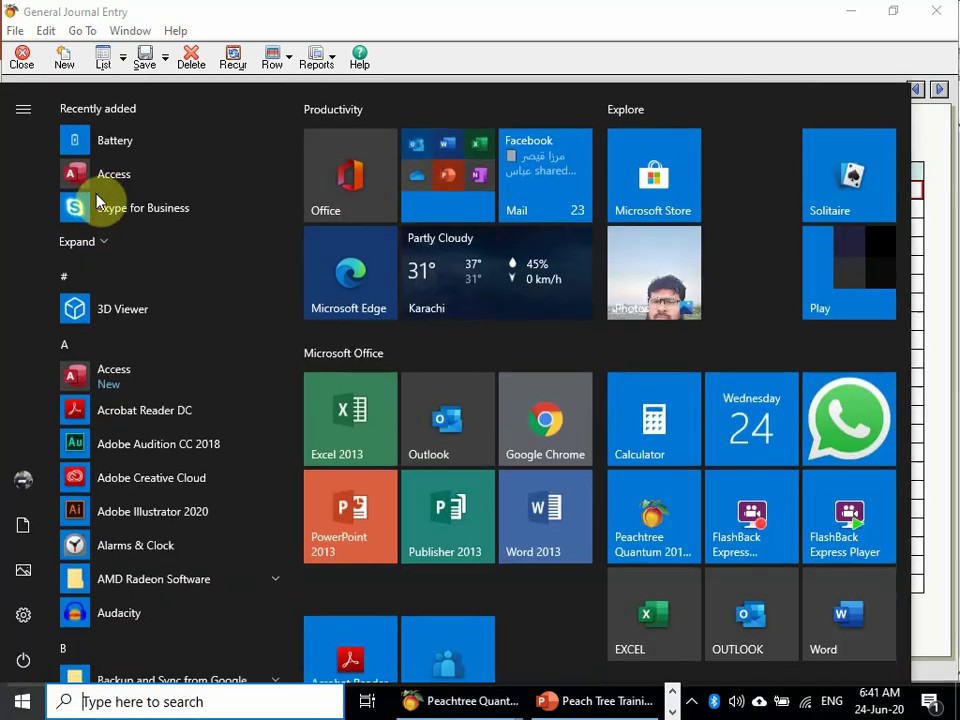
- Compute 48000 × 78 = 3,744,000 in Windows Calculator, then return to Peachtree
{"action": "type", "text": "CAL"}
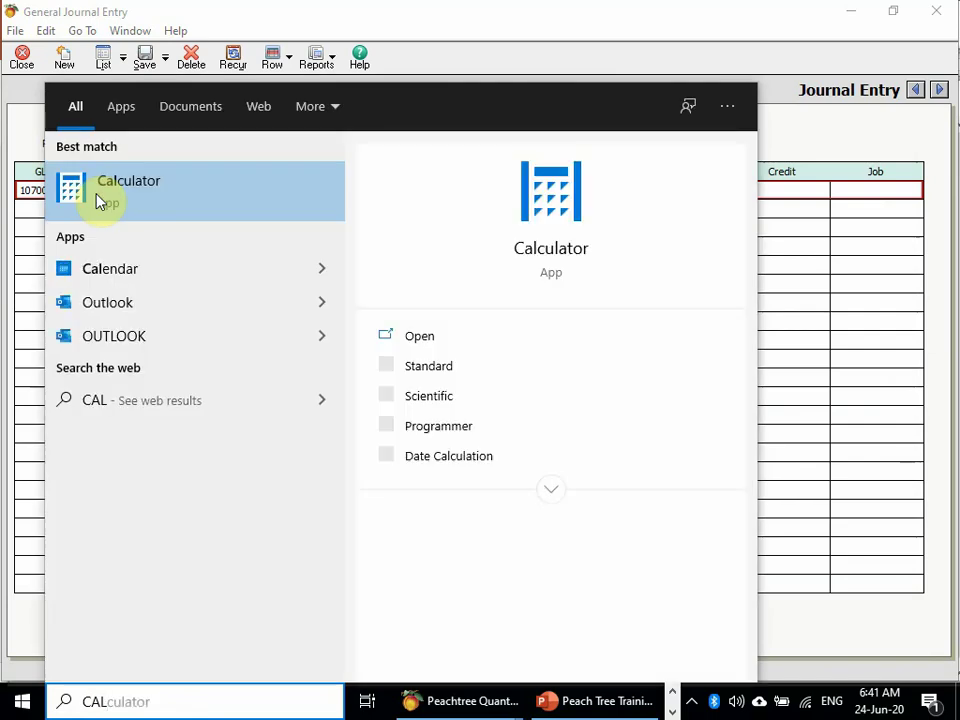
{"action": "left_click", "coordinate": [97, 196]}
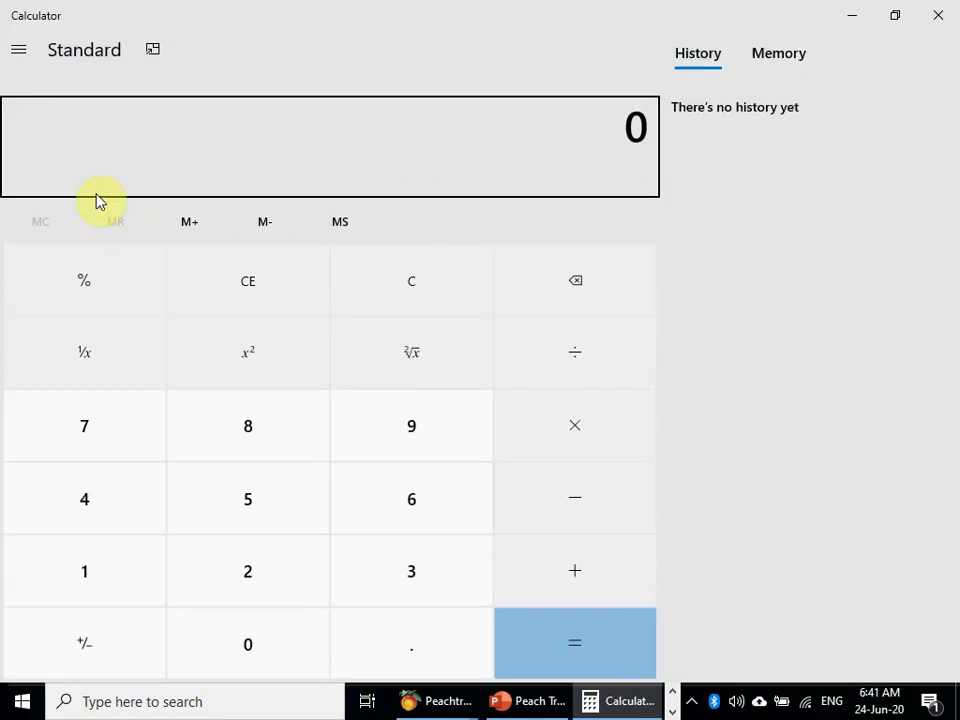
{"action": "type", "text": "480000"}
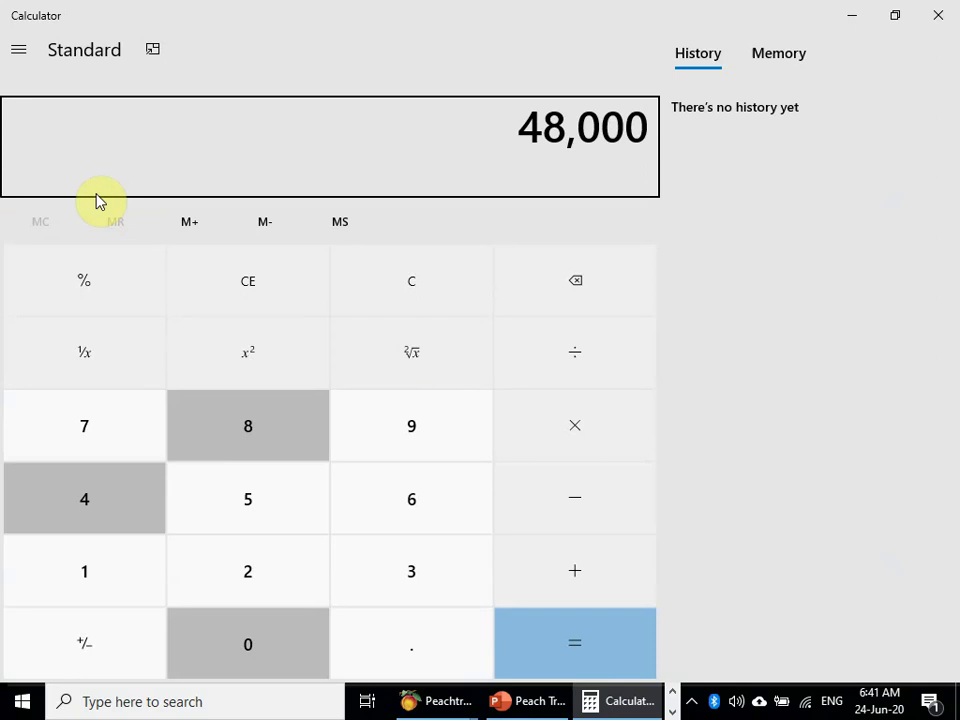
{"action": "type", "text": "*78"}
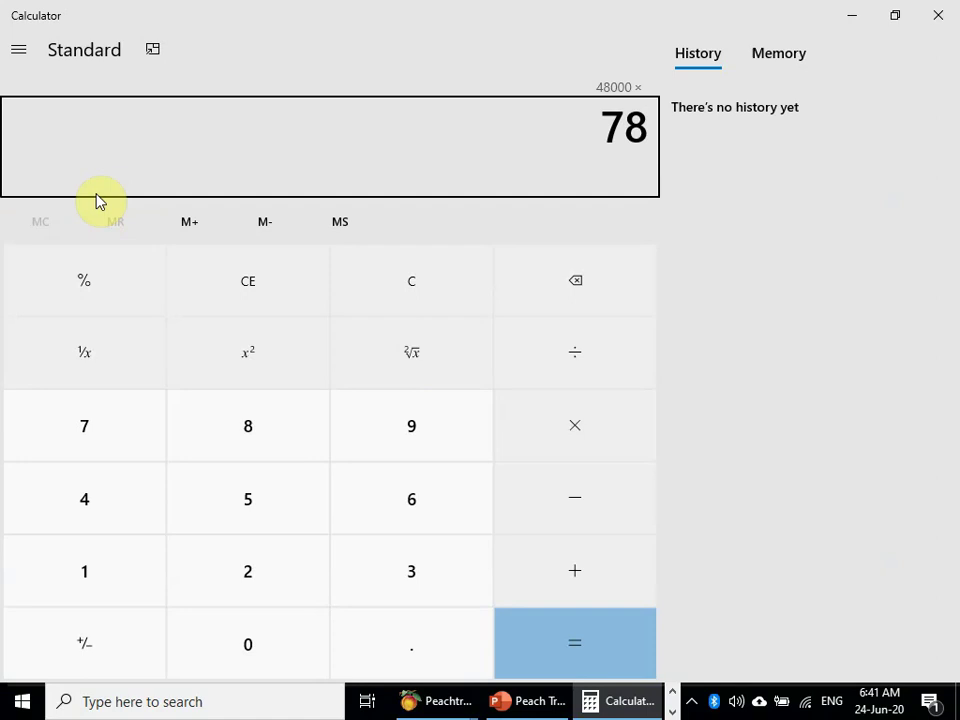
{"action": "key", "text": "Return"}
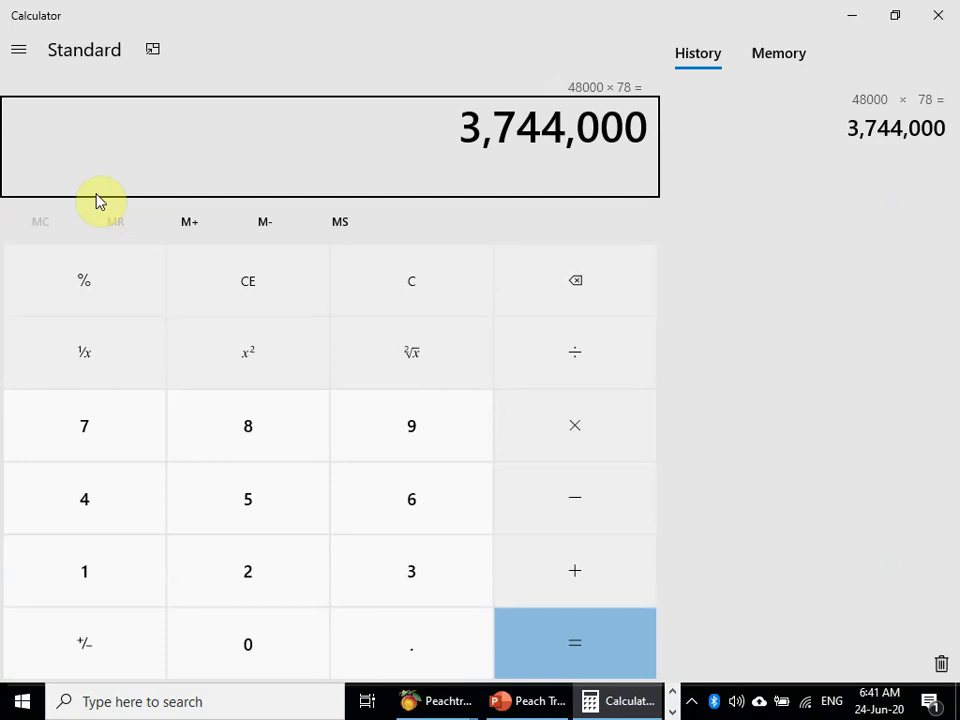
{"action": "key", "text": "alt+Tab"}
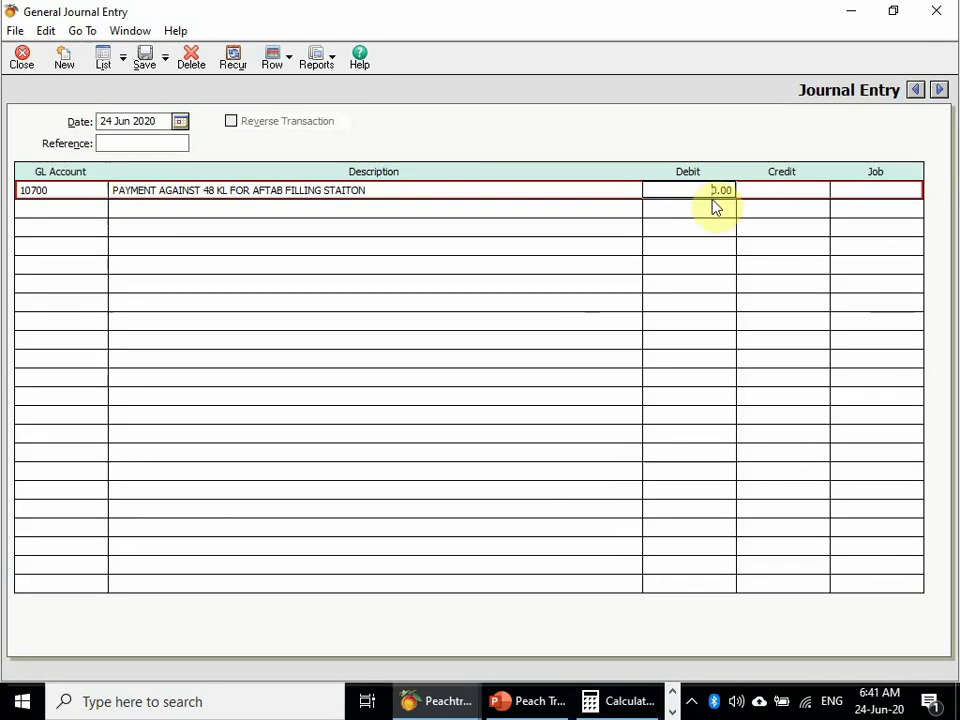
- Enter a 3,744,000.00 debit on the 10700 line
{"action": "type", "text": "374000"}
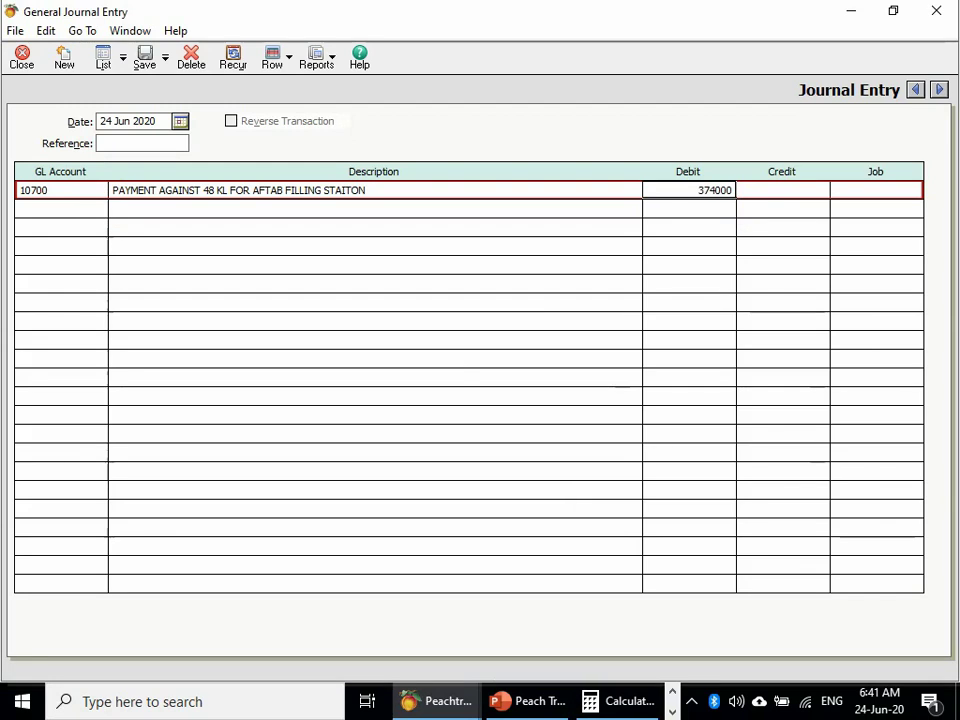
{"action": "key", "text": "BackSpace"}
{"action": "key", "text": "BackSpace"}
{"action": "key", "text": "BackSpace"}
{"action": "type", "text": "44"}
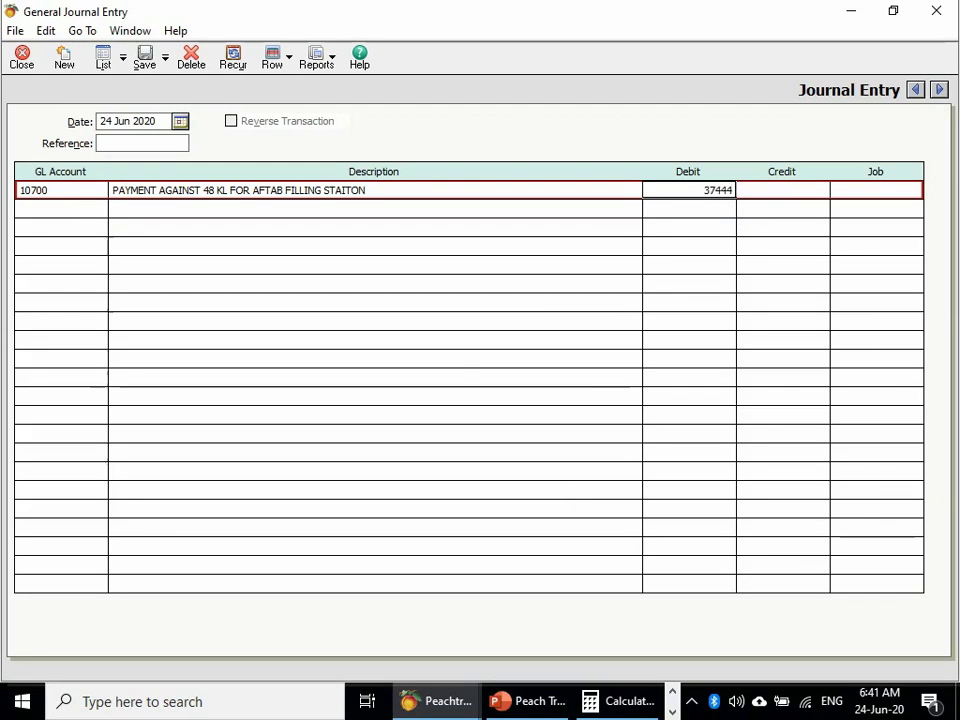
{"action": "key", "text": "BackSpace"}
{"action": "type", "text": "000"}
{"action": "key", "text": "Tab"}
{"action": "key", "text": "Tab"}
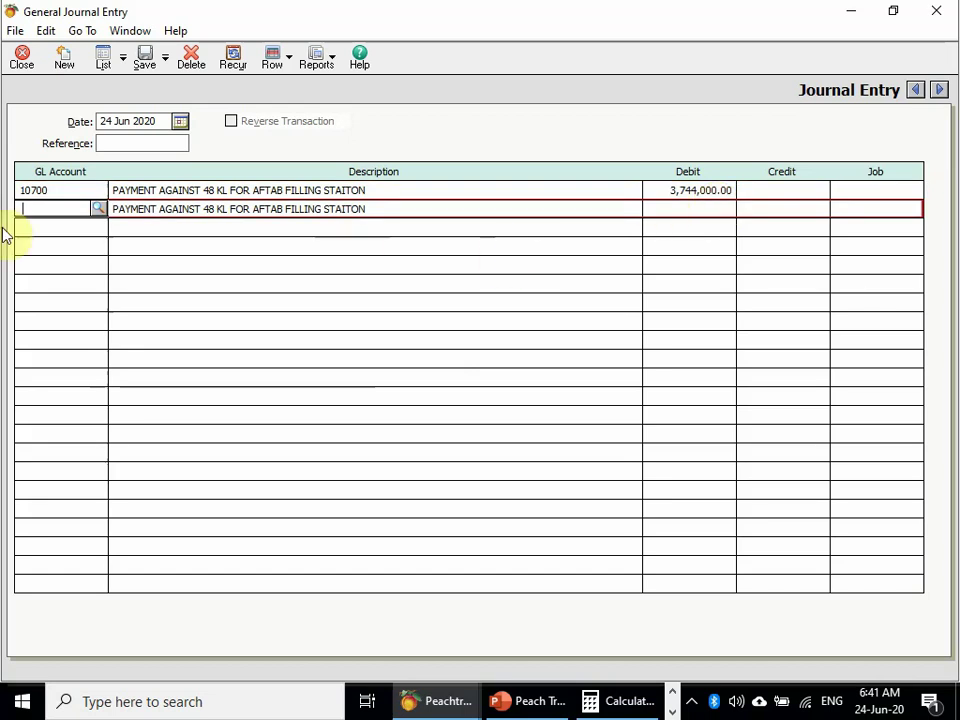
- Credit 3,744,000.00 to 10300 Soneri Bank, save the entry, and close Calculator
{"action": "left_click", "coordinate": [98, 208]}
{"action": "key", "text": "Down"}
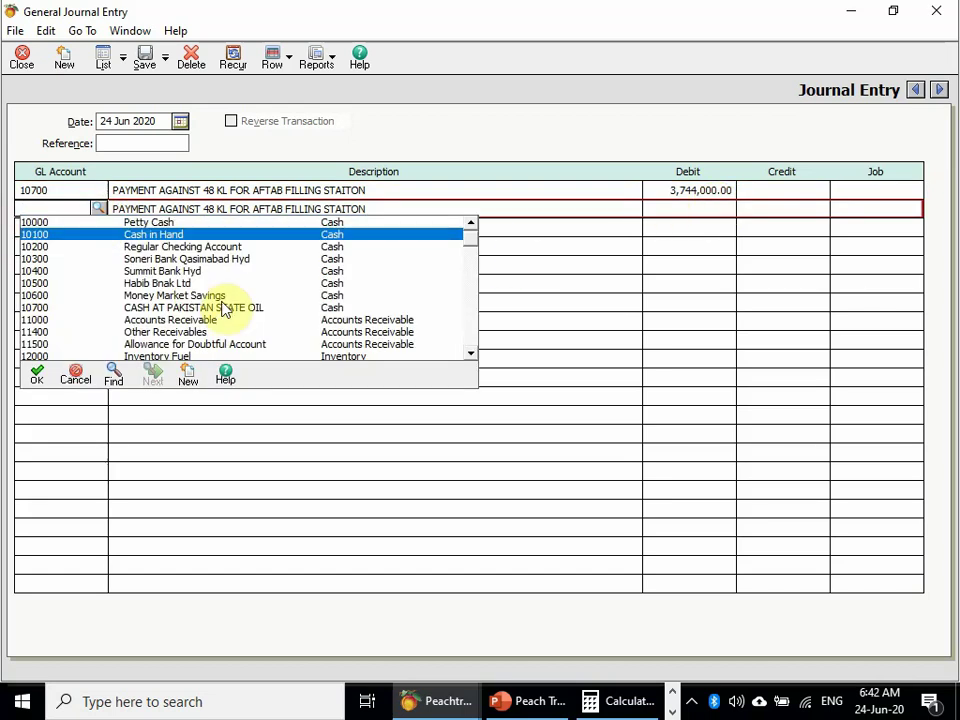
{"action": "key", "text": "Down"}
{"action": "key", "text": "Down"}
{"action": "key", "text": "Return"}
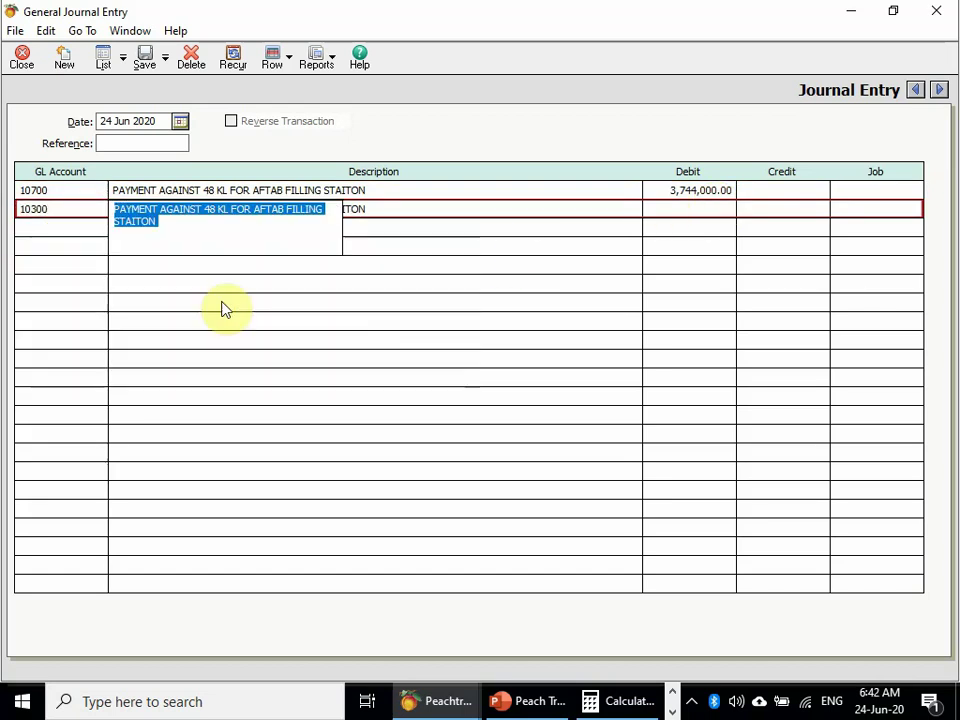
{"action": "key", "text": "Tab"}
{"action": "key", "text": "Tab"}
{"action": "type", "text": "374400"}
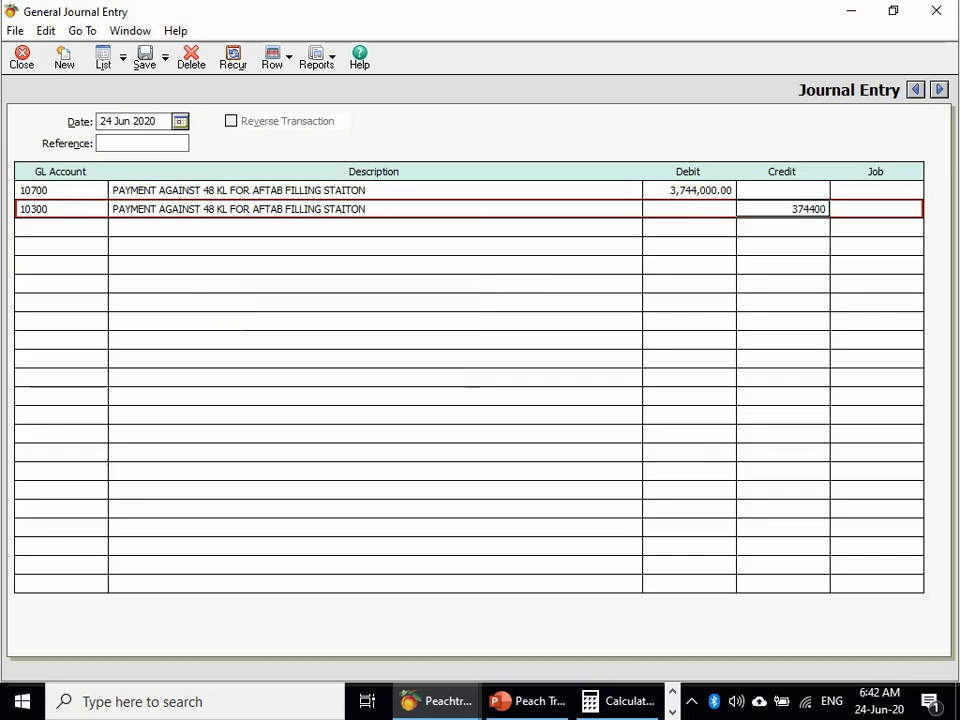
{"action": "key", "text": "Tab"}
{"action": "key", "text": "Tab"}
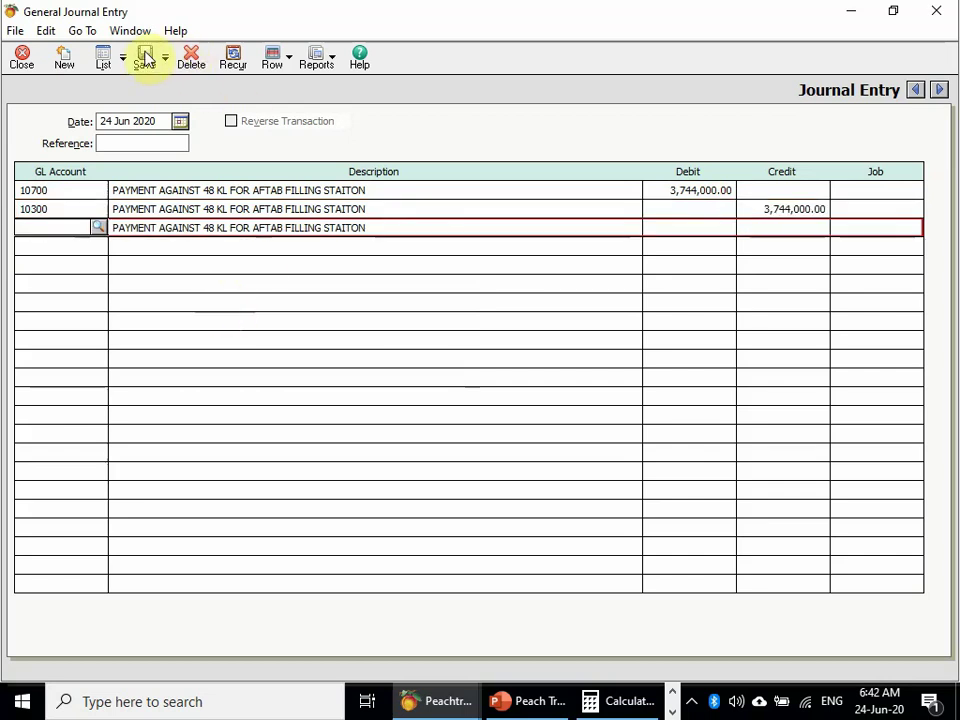
{"action": "left_click", "coordinate": [145, 58]}
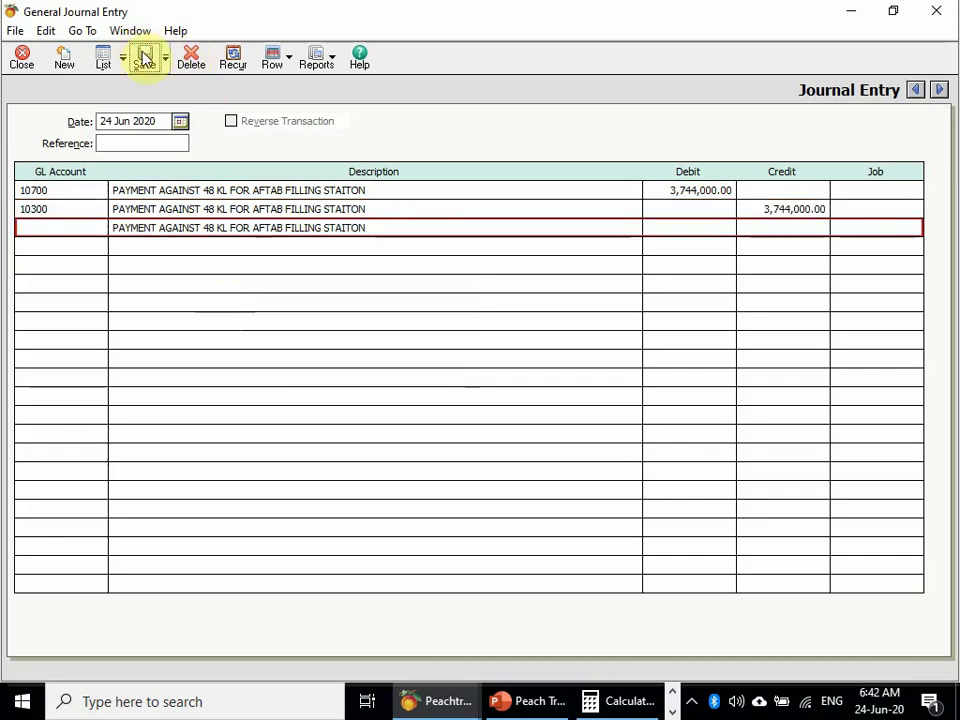
{"action": "left_click", "coordinate": [16, 62]}
{"action": "left_click", "coordinate": [940, 14]}
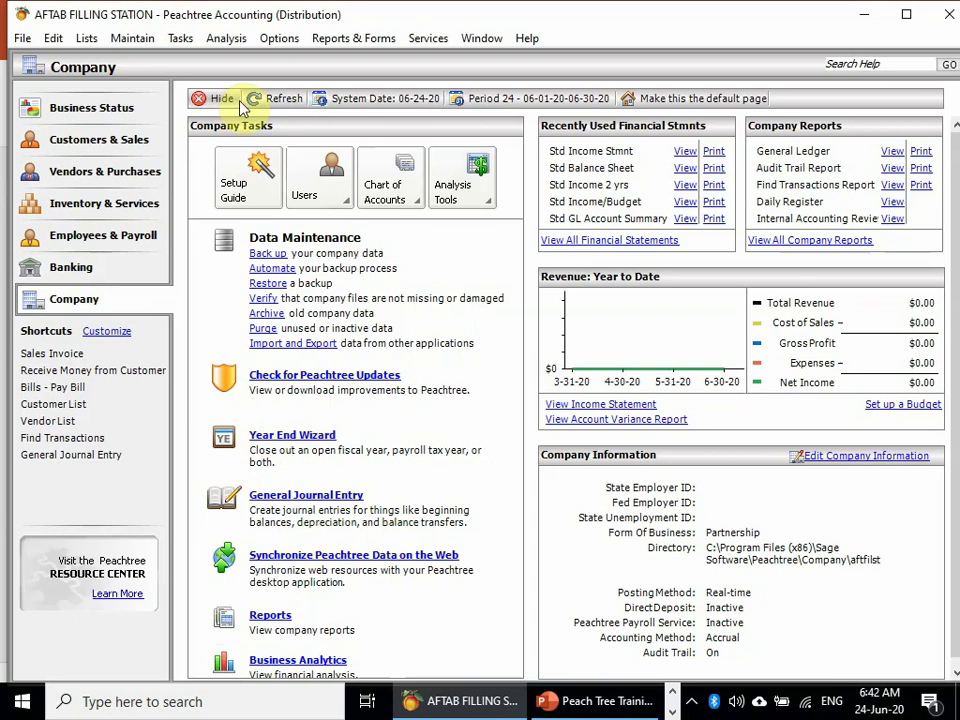
- Show Banking balances: 10700 at PKR3,744,000.00, Soneri Bank 10300 at (PKR3,744,000.00)
{"action": "left_click", "coordinate": [278, 98]}
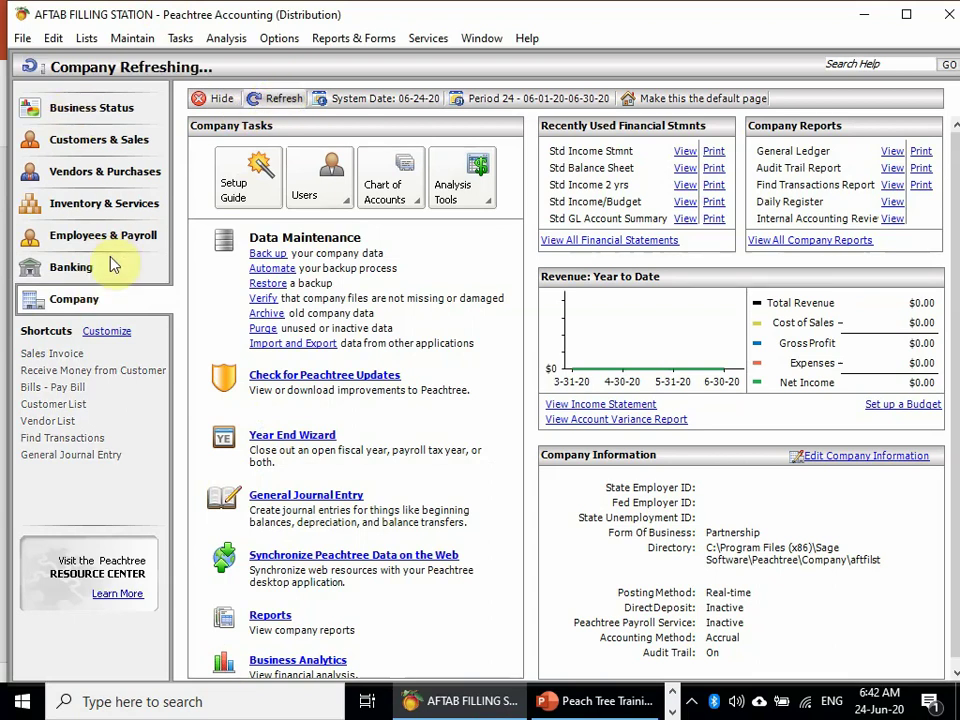
{"action": "left_click", "coordinate": [104, 277]}
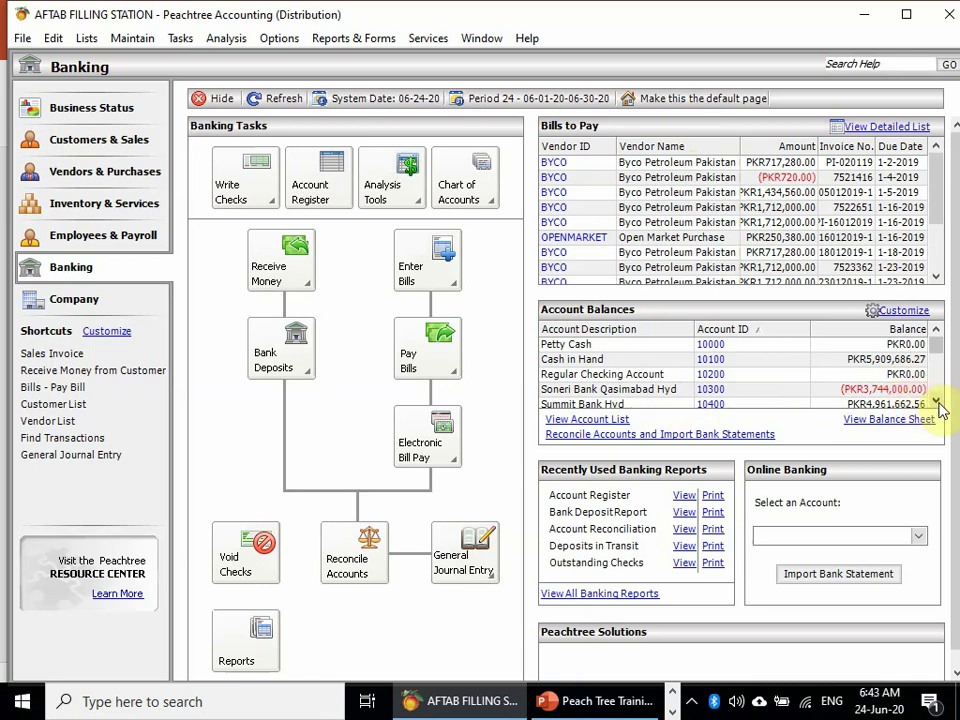
{"action": "left_click", "coordinate": [936, 402]}
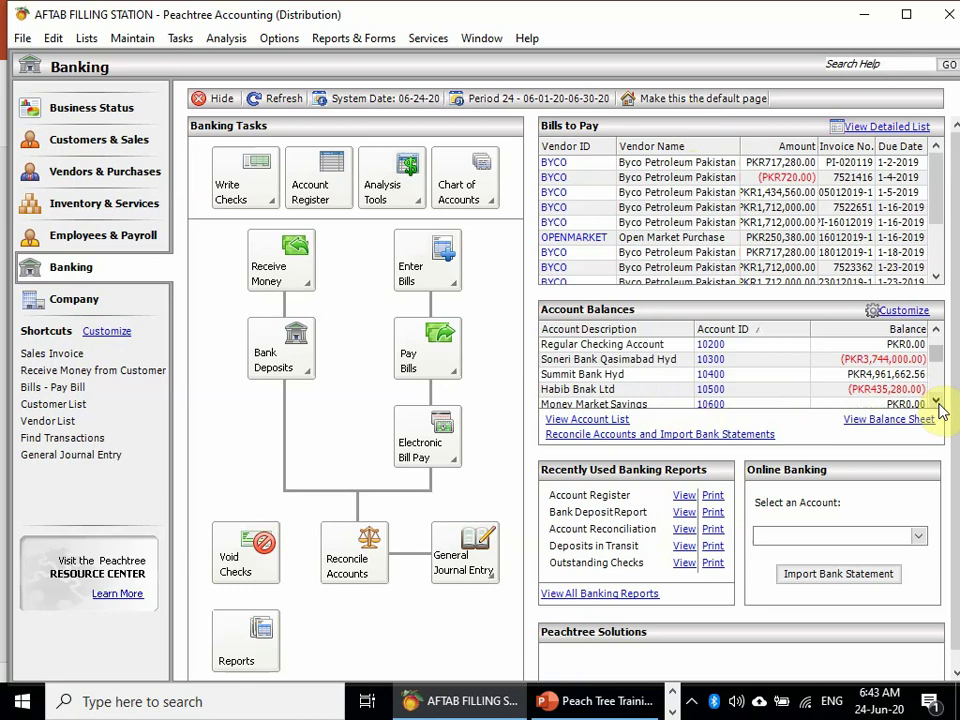
{"action": "left_click", "coordinate": [936, 402]}
{"action": "left_click", "coordinate": [936, 402]}
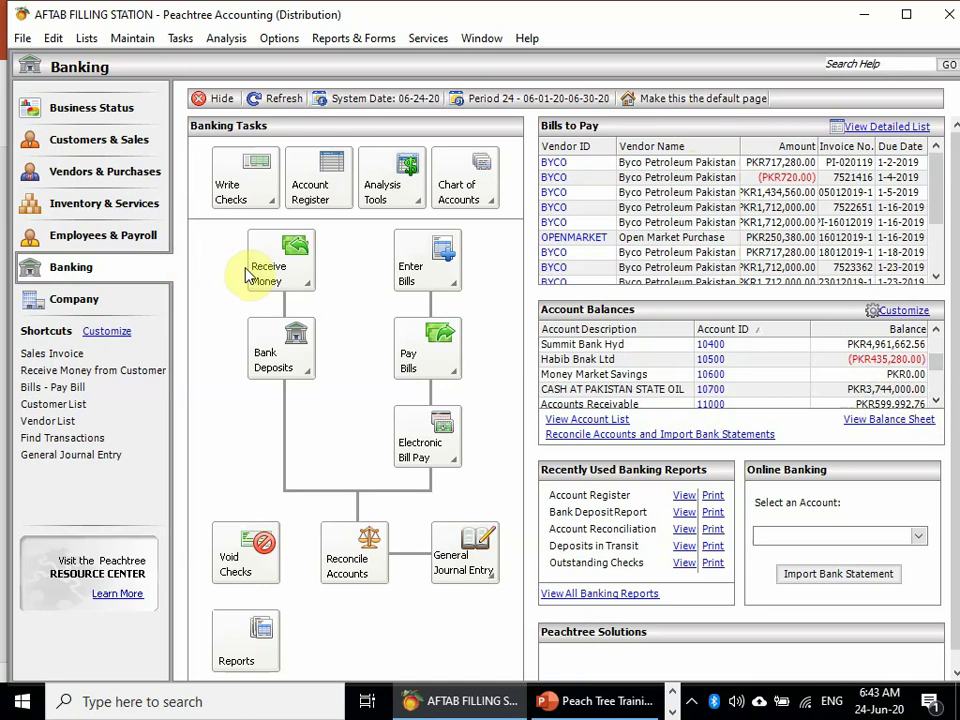
{"action": "left_click", "coordinate": [451, 366]}
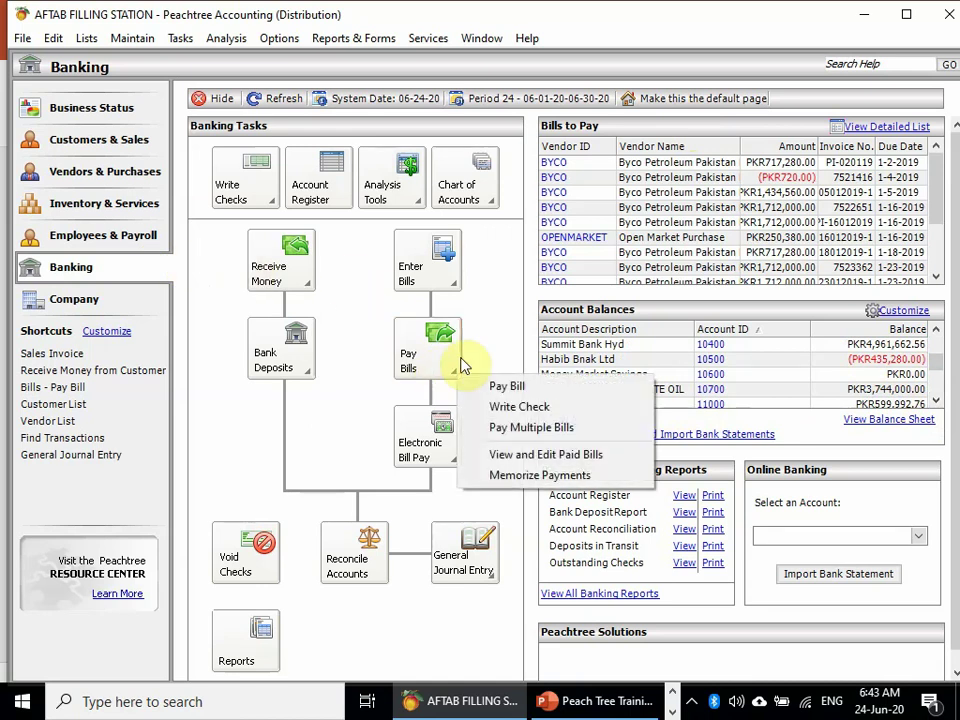
{"action": "left_click", "coordinate": [573, 386]}
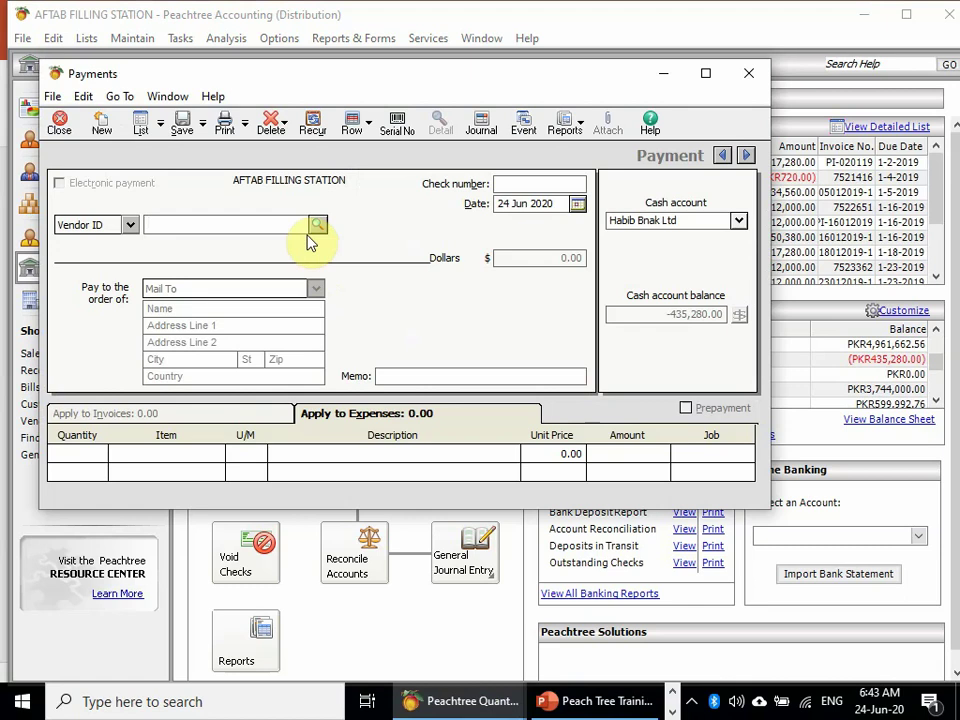
{"action": "left_click", "coordinate": [317, 224]}
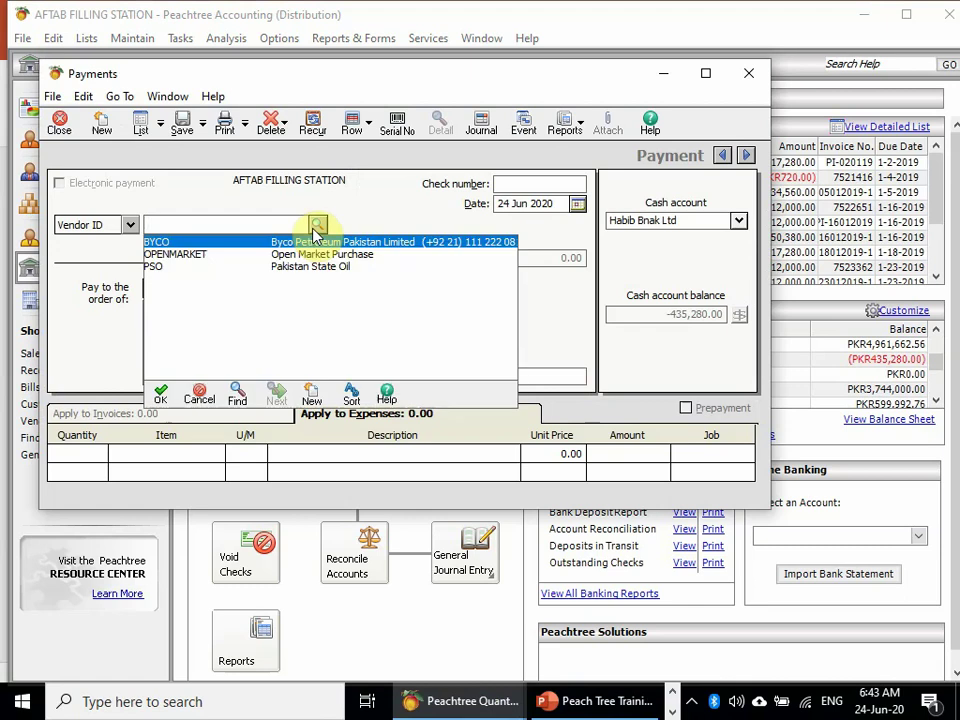
{"action": "double_click", "coordinate": [336, 272]}
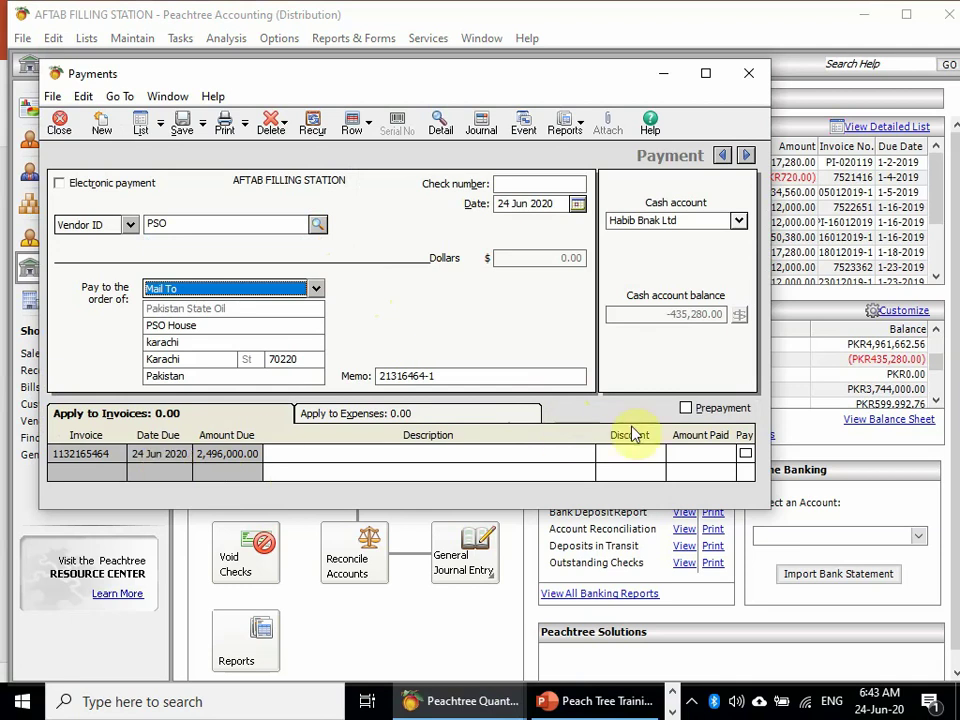
{"action": "left_click", "coordinate": [745, 453]}
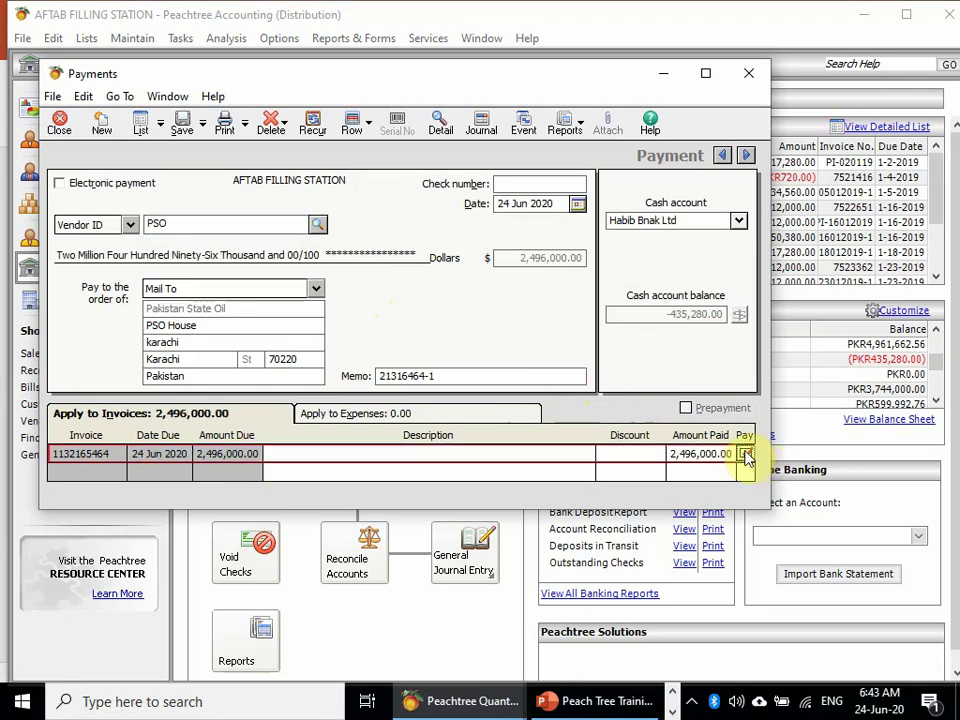
- Pay from the CASH AT PAKISTAN STATE OIL account with check number 11313146
{"action": "left_click", "coordinate": [705, 73]}
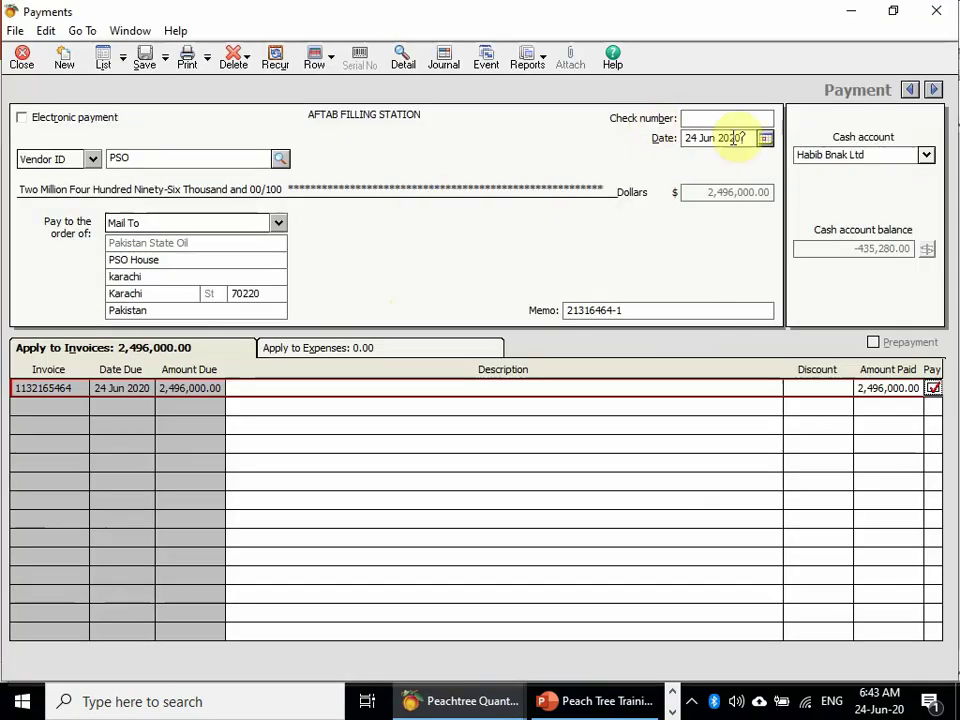
{"action": "left_click", "coordinate": [927, 155]}
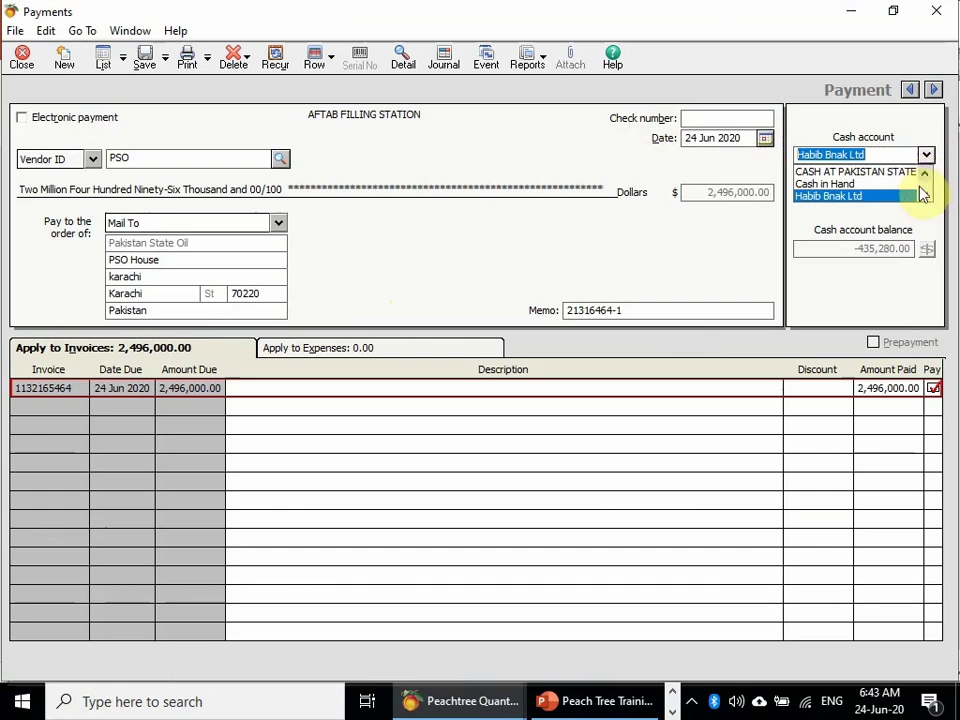
{"action": "left_click", "coordinate": [833, 177]}
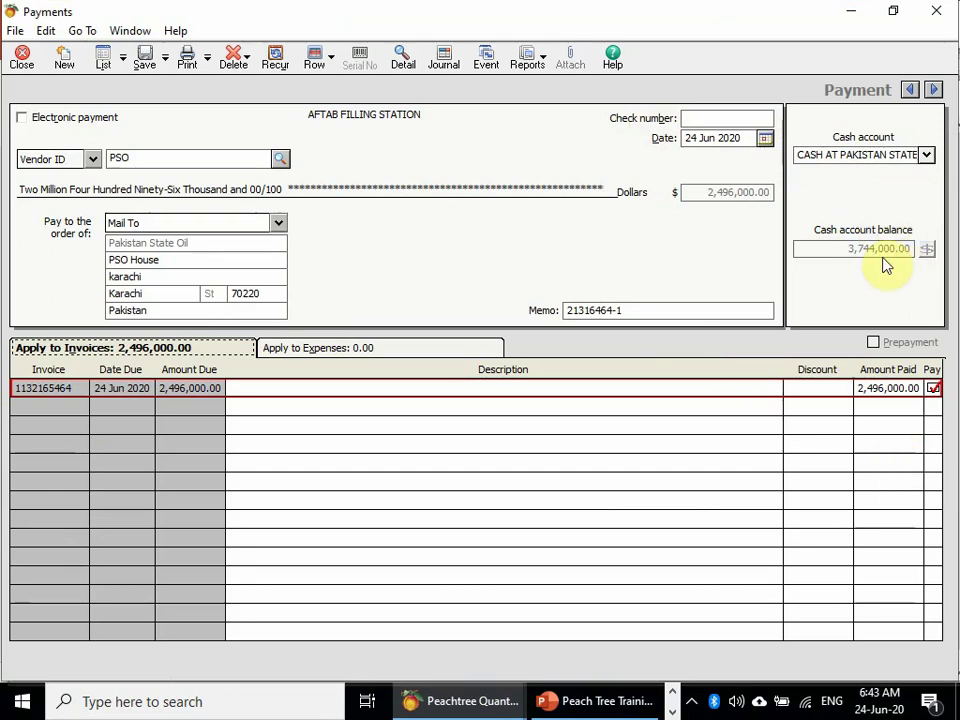
{"action": "left_click", "coordinate": [745, 119]}
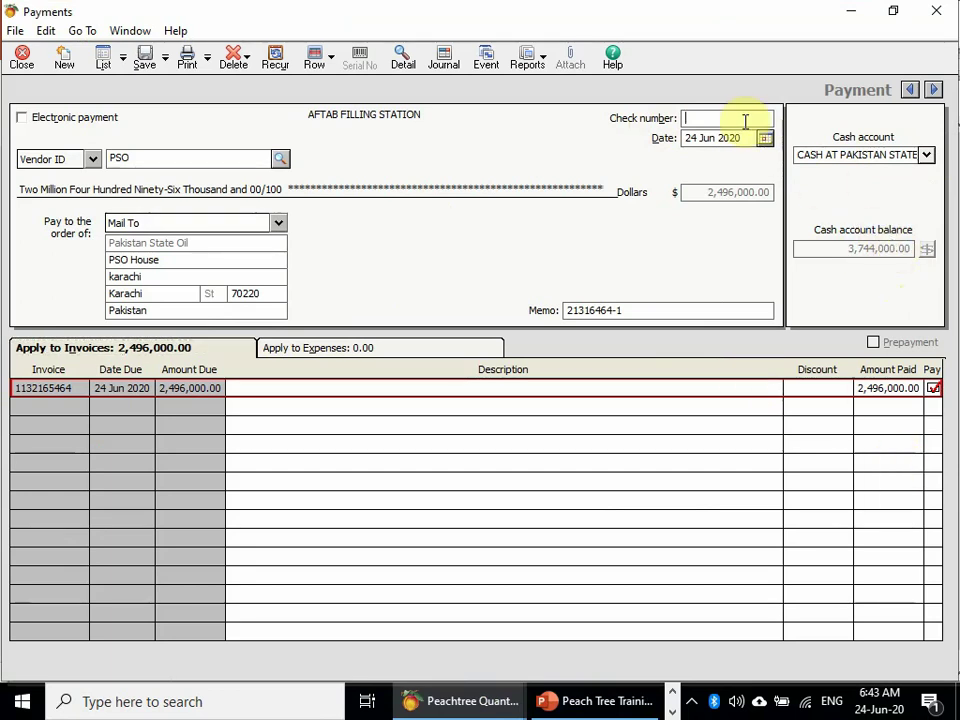
{"action": "type", "text": "11313146"}
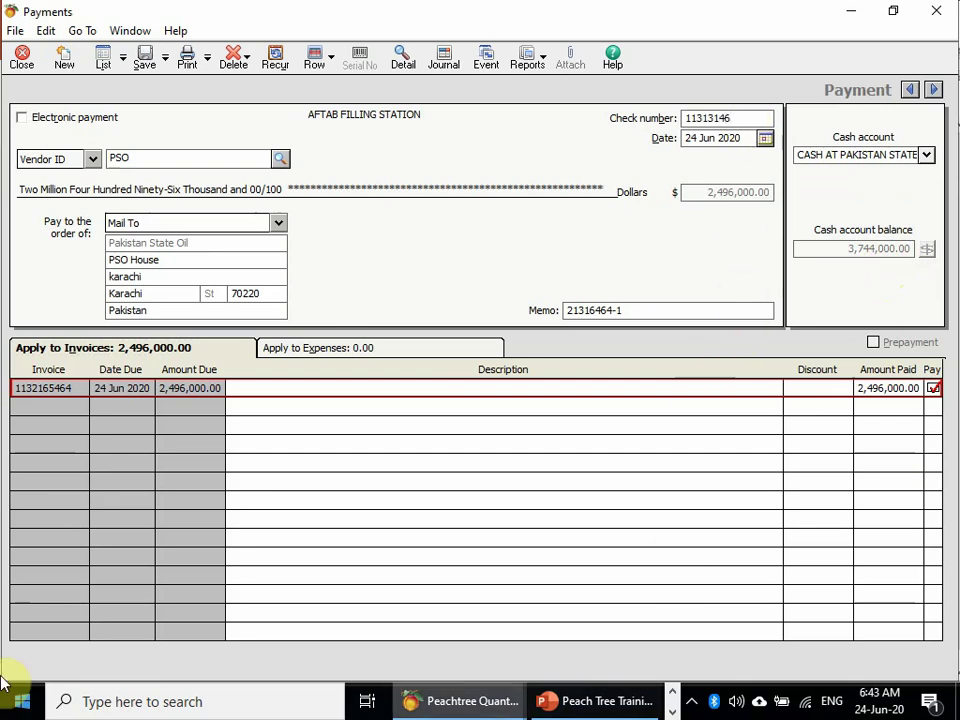
{"action": "left_click", "coordinate": [568, 388]}
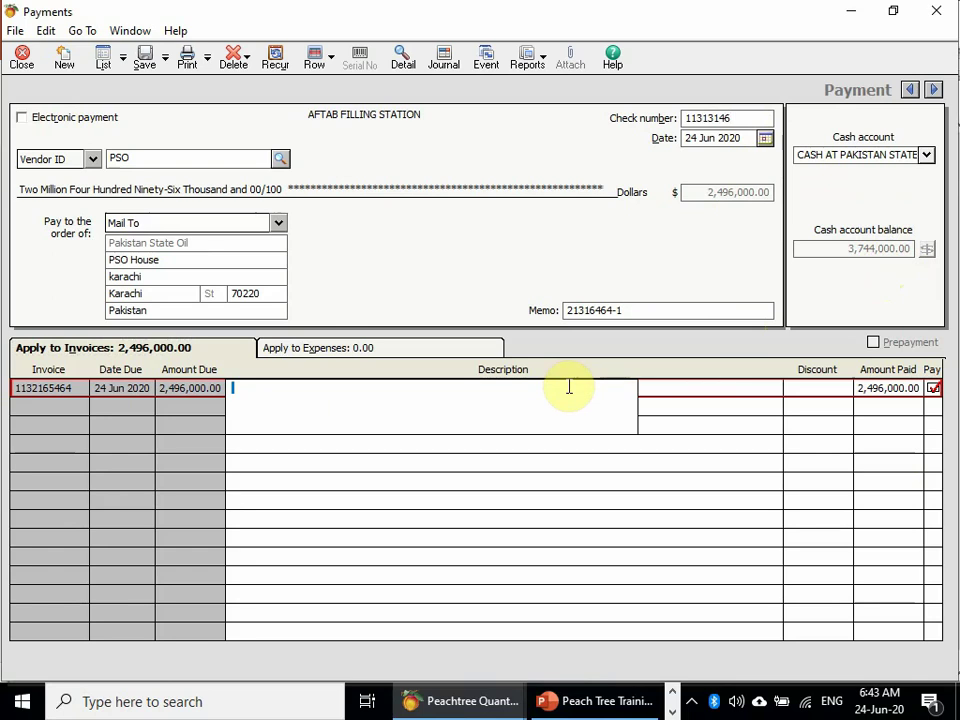
- Describe the invoice line as a payment settlement against the invoice number, then save the payment
{"action": "type", "text": "pa"}
{"action": "key", "text": "BackSpace"}
{"action": "key", "text": "BackSpace"}
{"action": "type", "text": "P"}
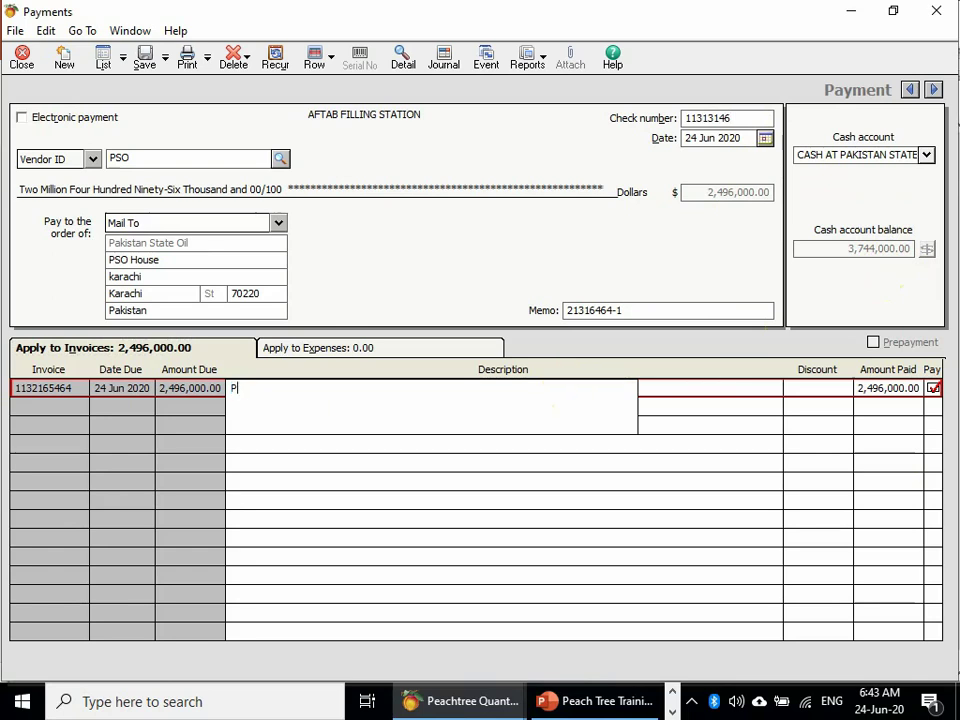
{"action": "type", "text": "AYMENT SE"}
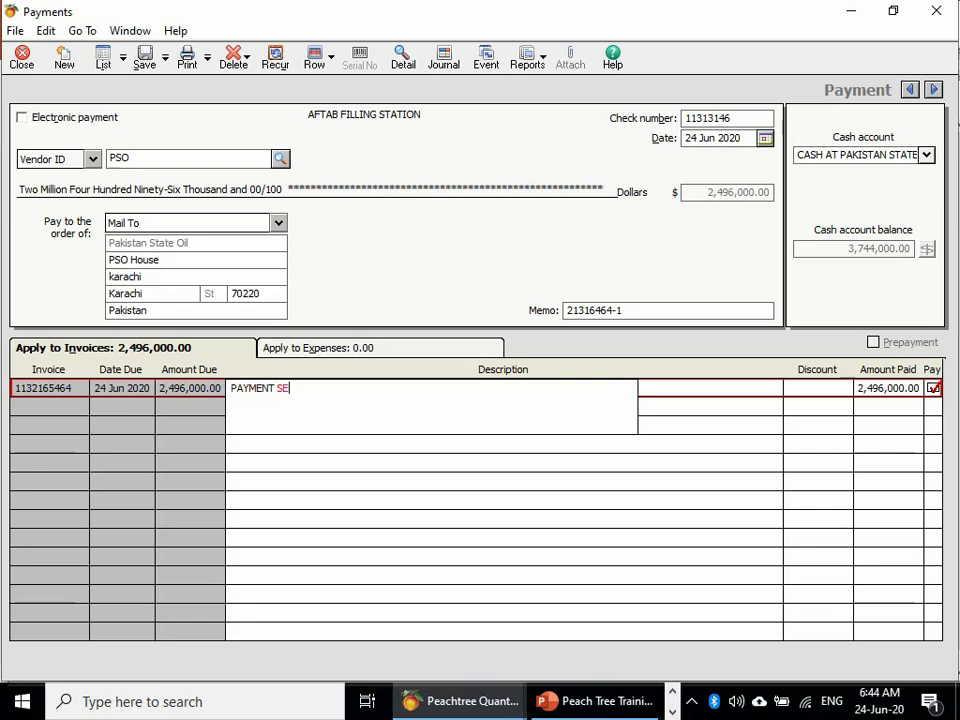
{"action": "type", "text": "TTELEM"}
{"action": "key", "text": "BackSpace"}
{"action": "key", "text": "BackSpace"}
{"action": "key", "text": "BackSpace"}
{"action": "type", "text": "MNET AGAINST INVOI"}
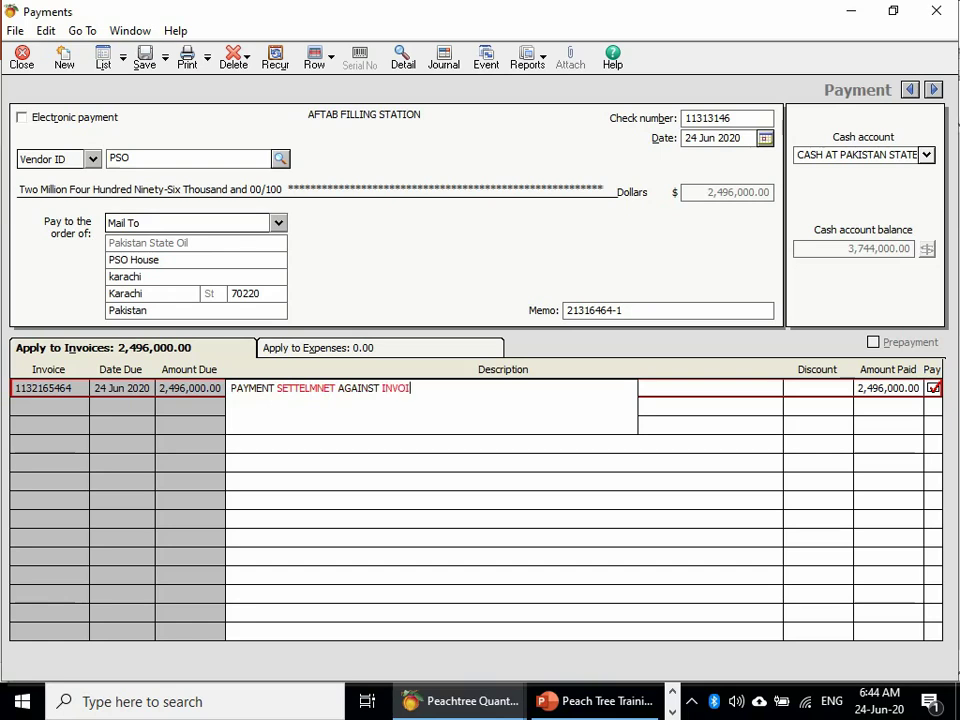
{"action": "type", "text": "VE NUMBER"}
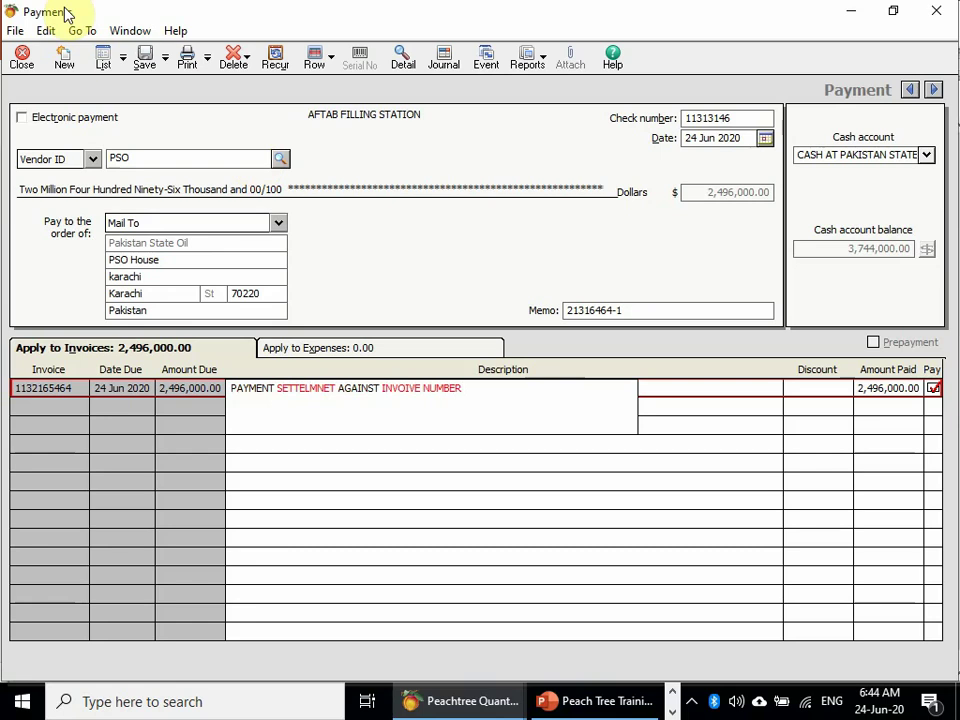
{"action": "key", "text": "ctrl+s"}
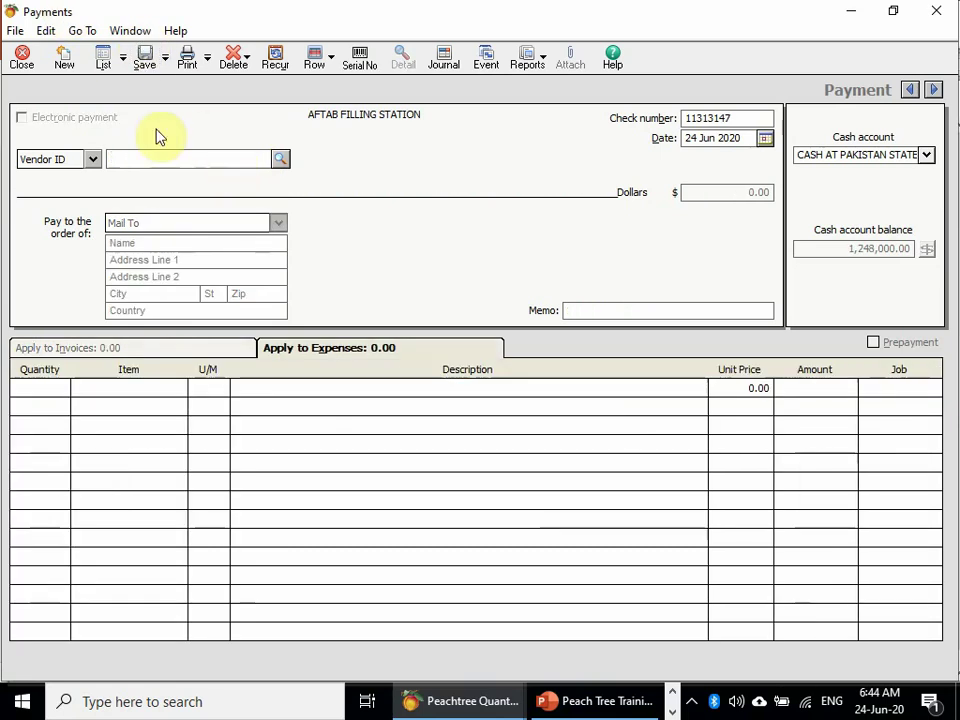
{"action": "left_click", "coordinate": [21, 57]}
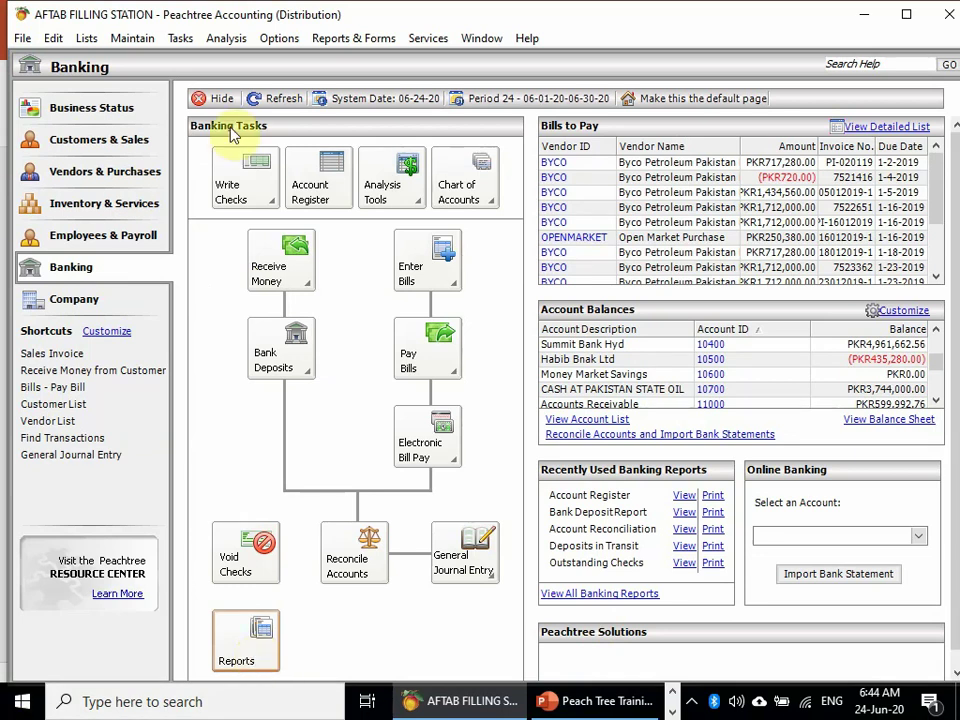
{"action": "left_click", "coordinate": [404, 345]}
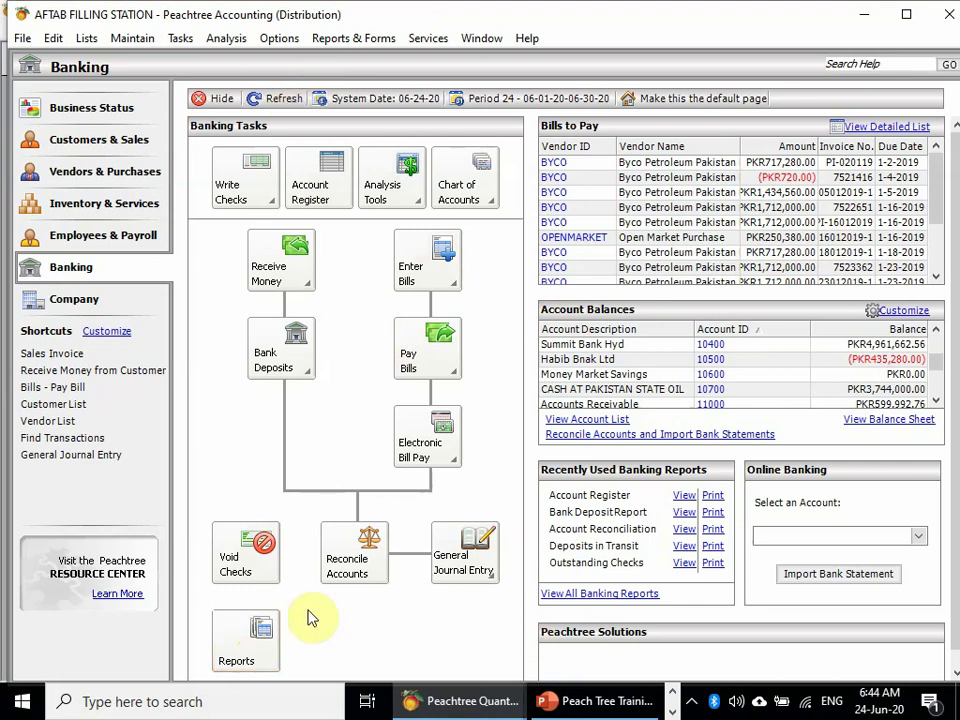
- Refresh balances and confirm 10700 now at PKR1,248,000.00, Soneri Bank at (PKR3,744,000.00)
{"action": "left_click", "coordinate": [275, 100]}
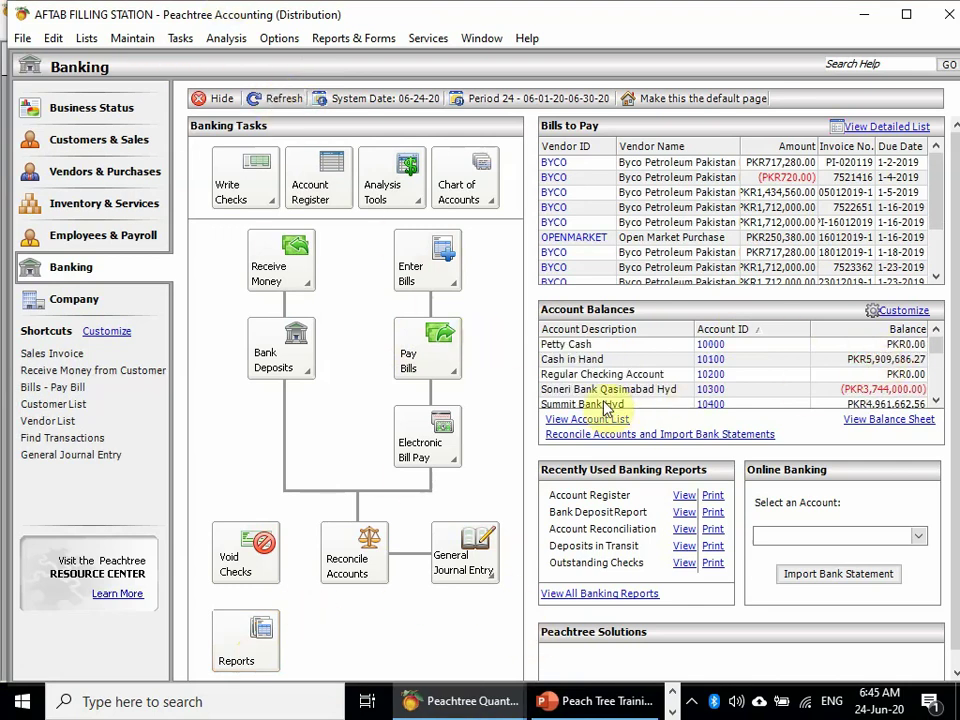
{"action": "left_click", "coordinate": [937, 403]}
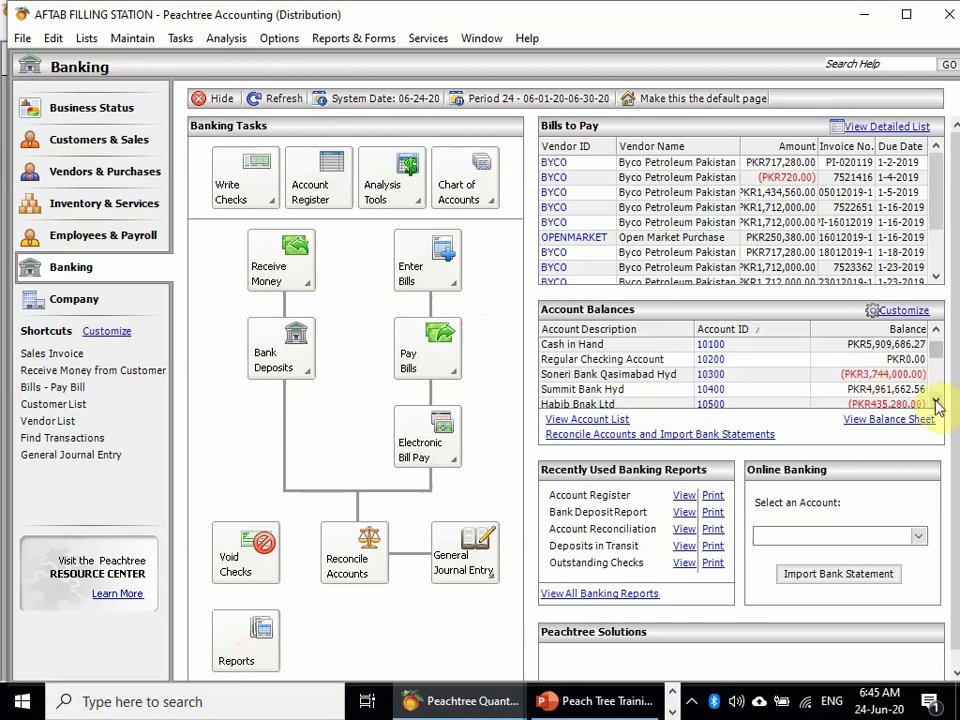
{"action": "left_click", "coordinate": [937, 403]}
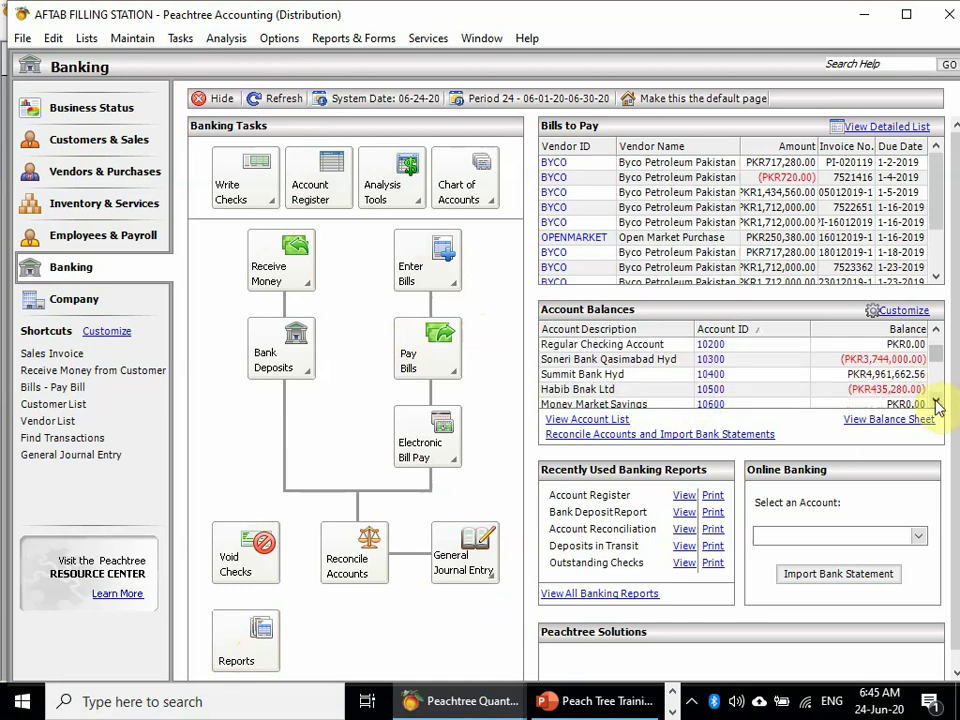
{"action": "left_click", "coordinate": [937, 403]}
{"action": "left_click", "coordinate": [937, 403]}
{"action": "left_click", "coordinate": [937, 403]}
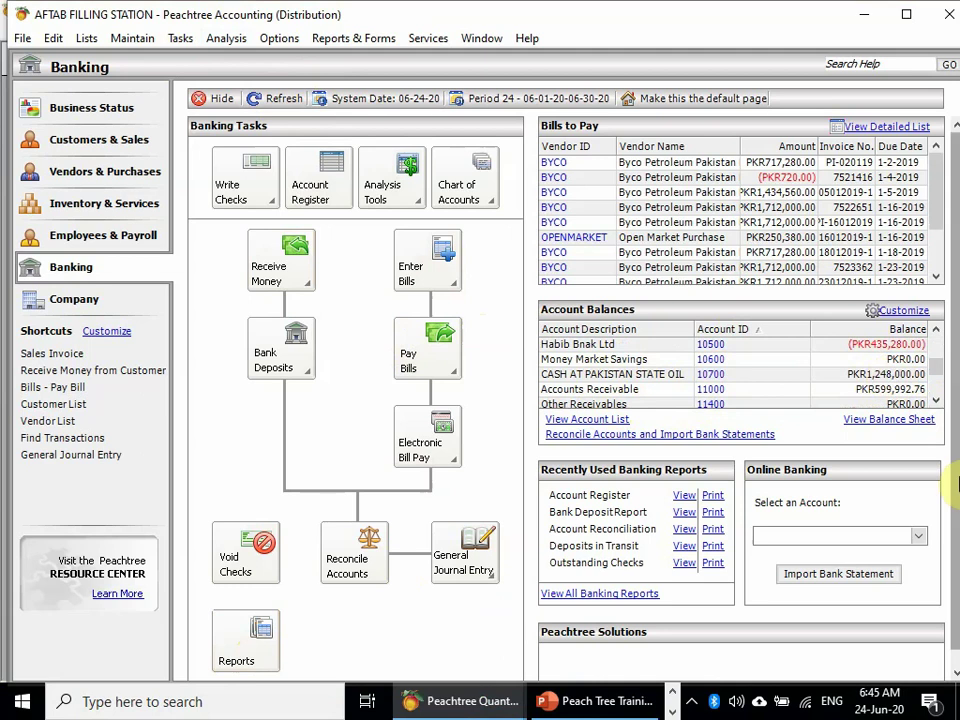
{"action": "left_click", "coordinate": [937, 404]}
{"action": "left_click", "coordinate": [937, 404]}
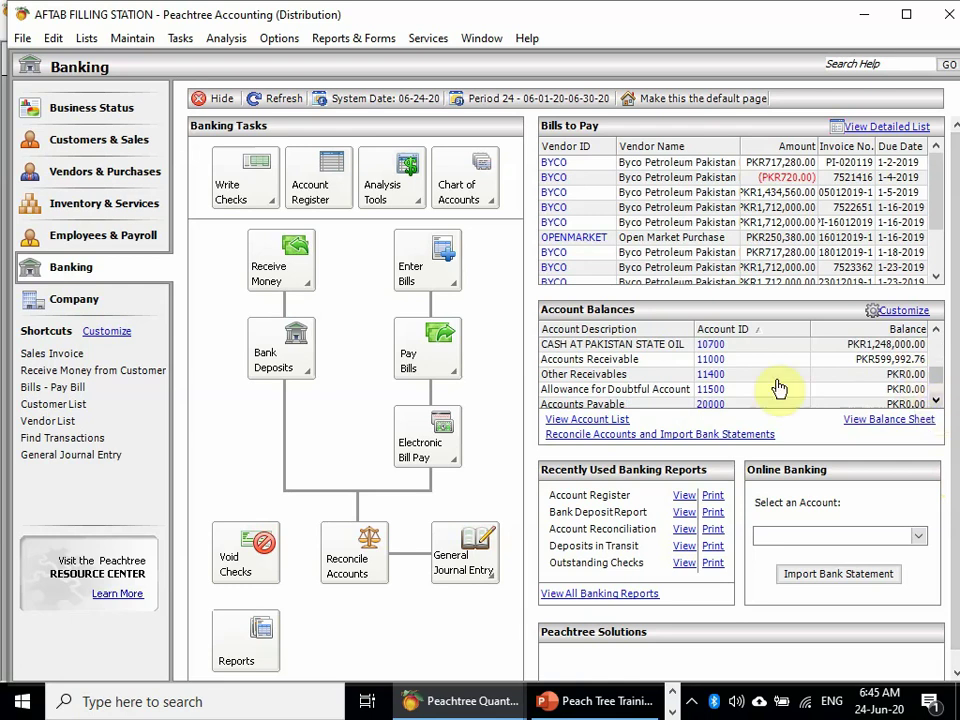
{"action": "mouse_move", "coordinate": [460, 708]}
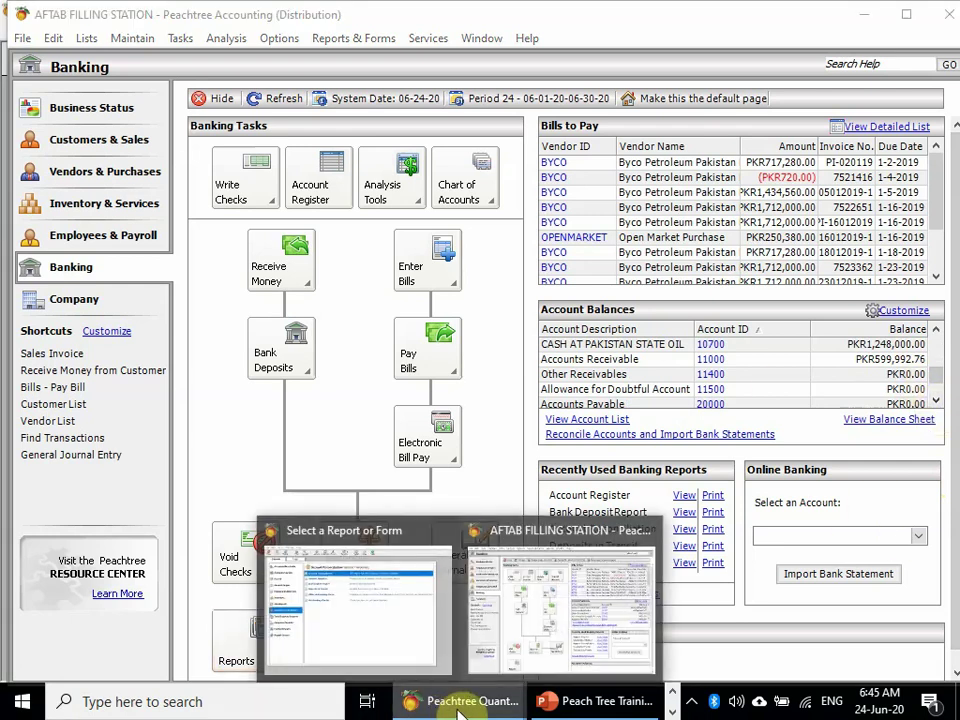
- Open the General Ledger Trial Balance as of 30 Jun 2020, balanced at 24,311,742.6
{"action": "left_click", "coordinate": [527, 604]}
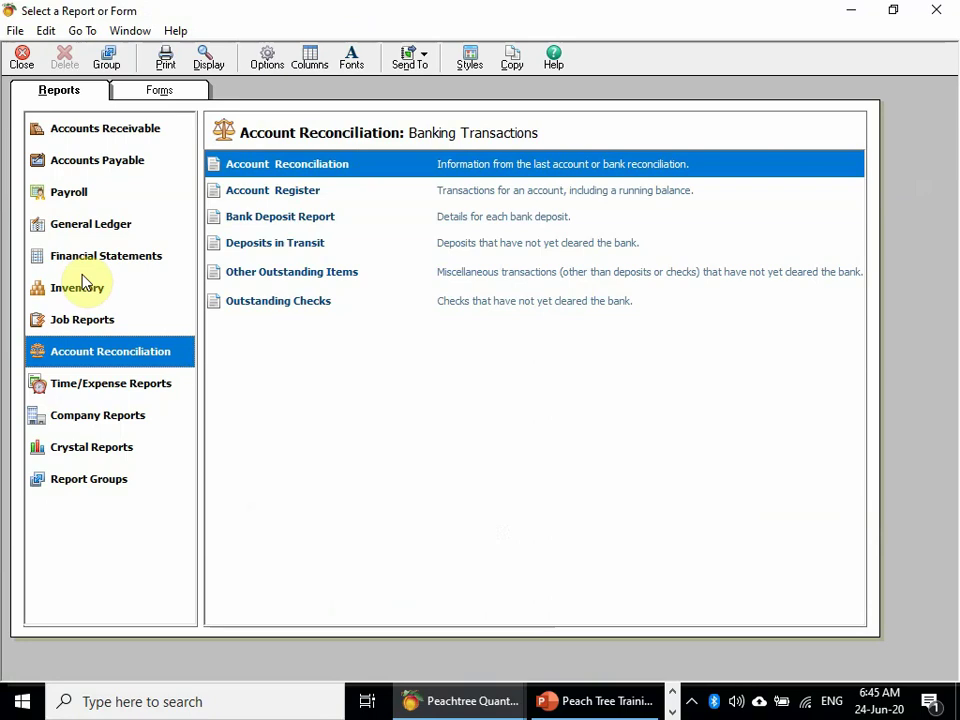
{"action": "left_click", "coordinate": [90, 224]}
{"action": "left_click", "coordinate": [343, 367]}
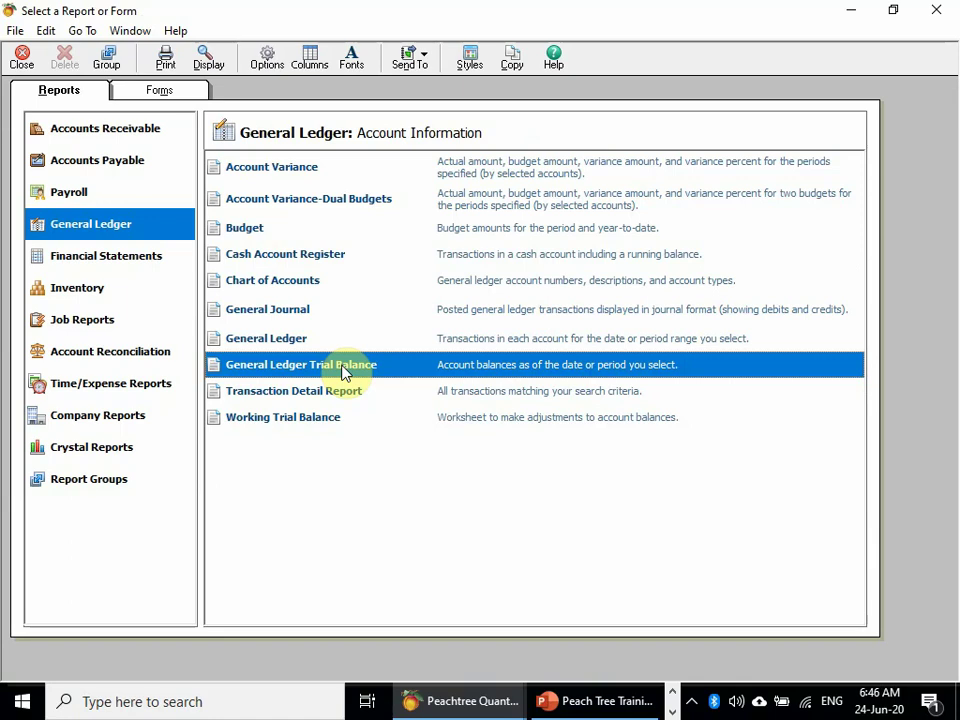
{"action": "mouse_move", "coordinate": [431, 701]}
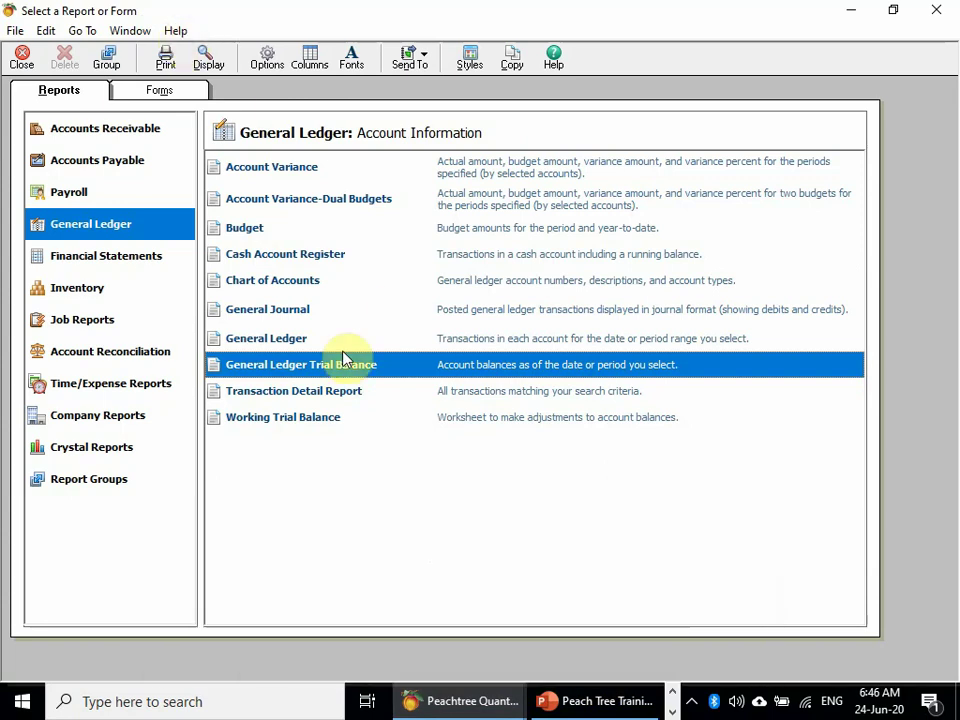
{"action": "left_click", "coordinate": [267, 58]}
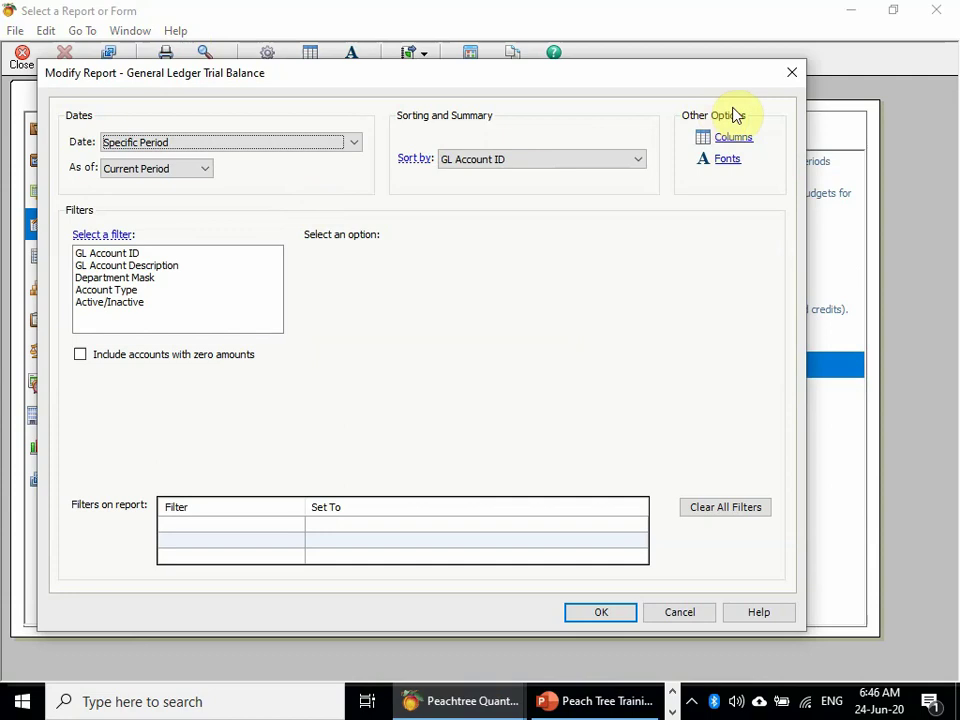
{"action": "left_click", "coordinate": [793, 75]}
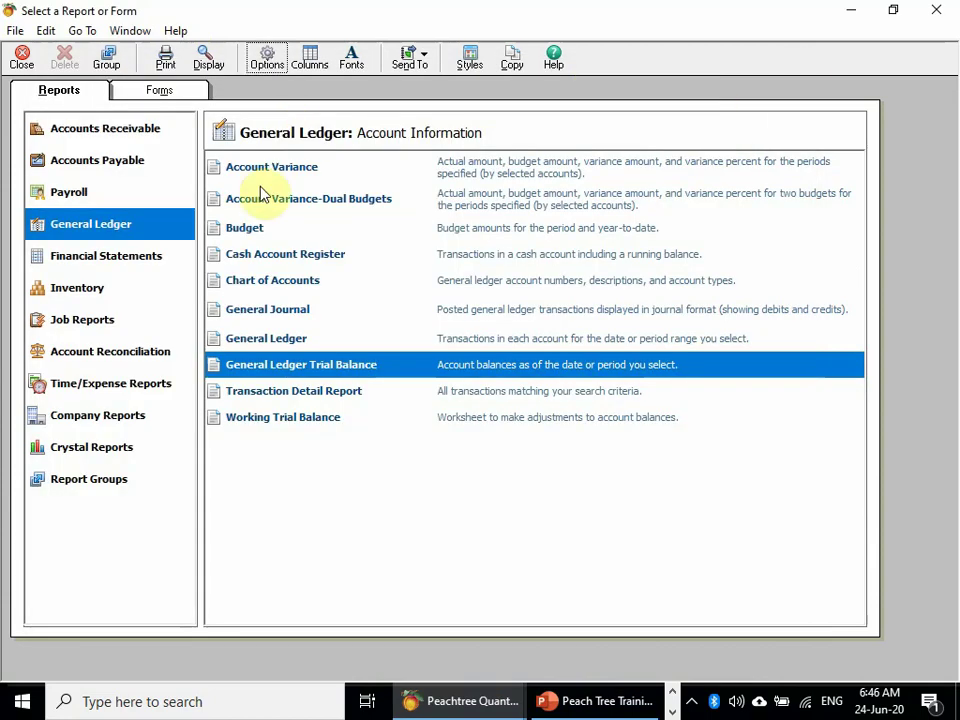
{"action": "double_click", "coordinate": [332, 368]}
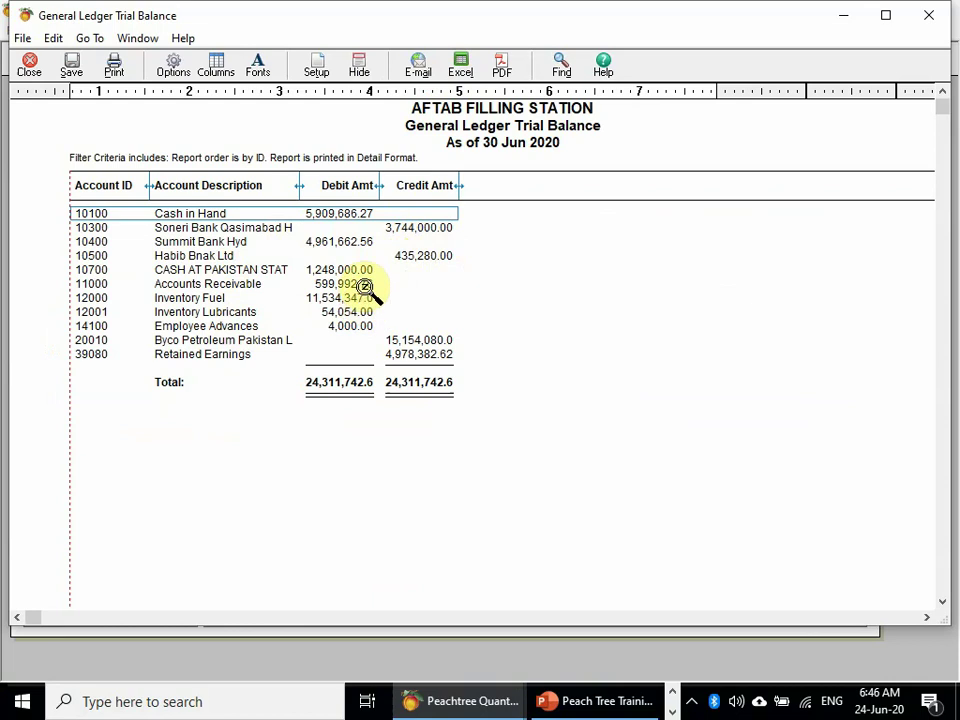
- Review account 10700's ledger detail with the full description column, then close it and the trial balance
{"action": "left_click", "coordinate": [366, 269]}
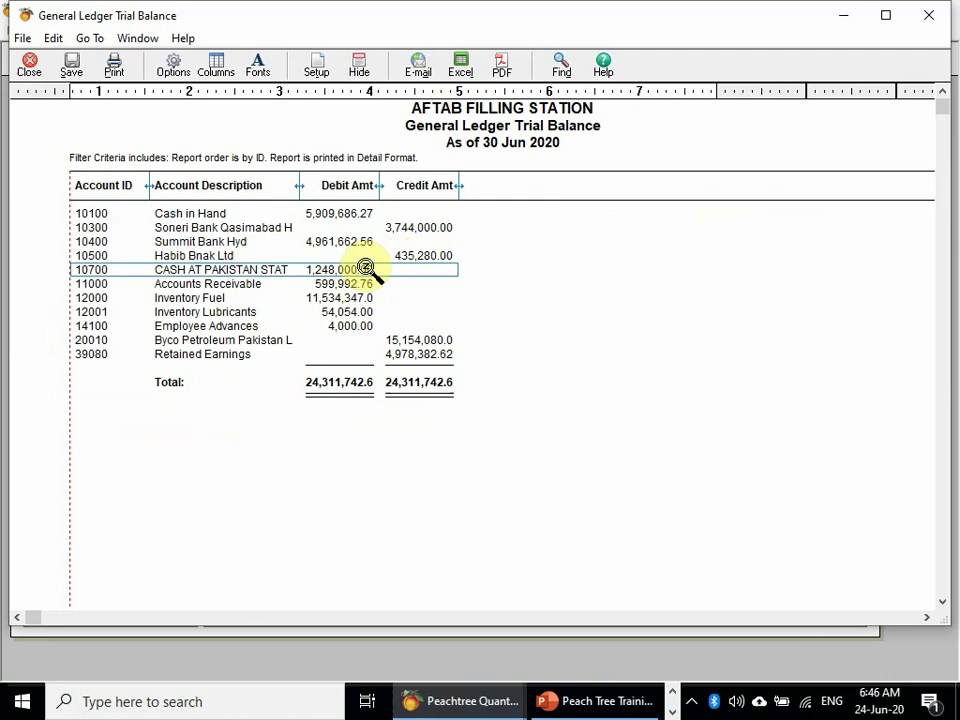
{"action": "double_click", "coordinate": [480, 316]}
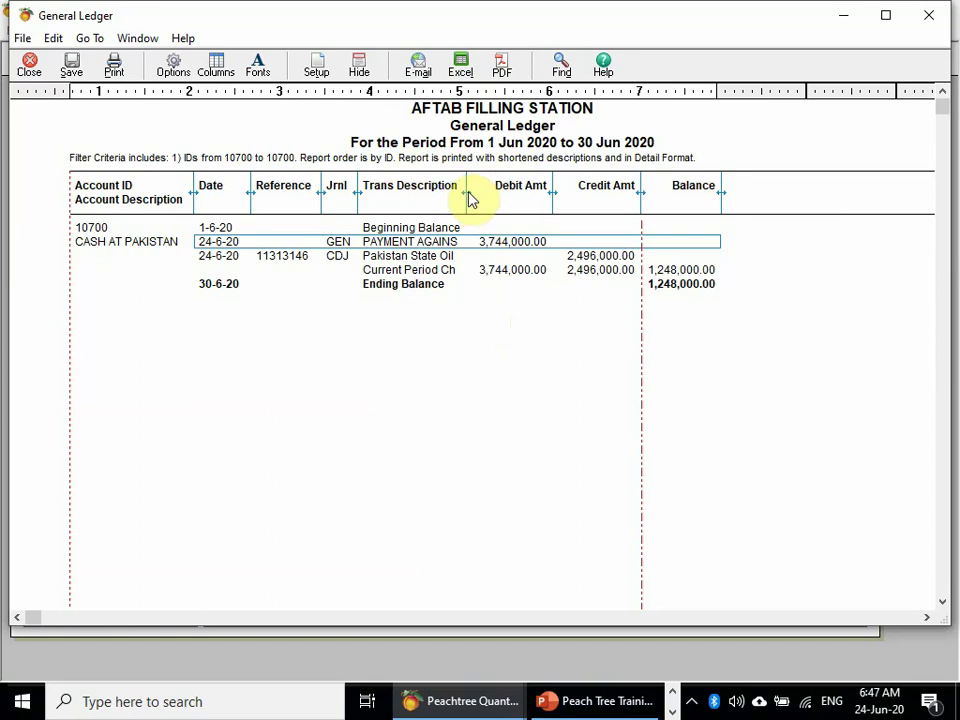
{"action": "left_click_drag", "start_coordinate": [463, 192], "coordinate": [641, 190]}
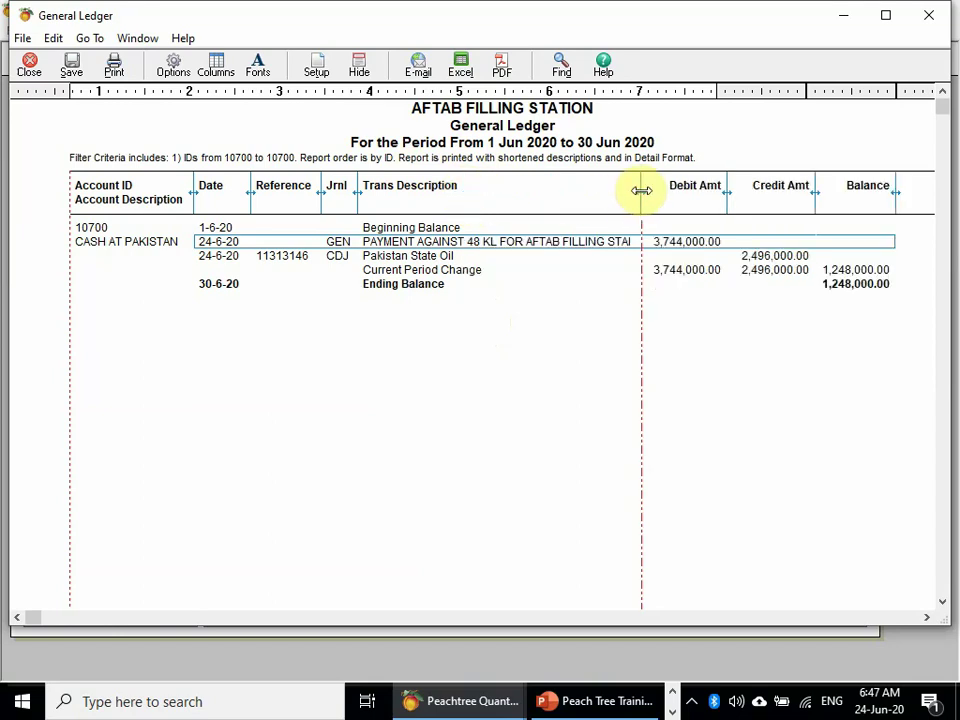
{"action": "left_click", "coordinate": [29, 63]}
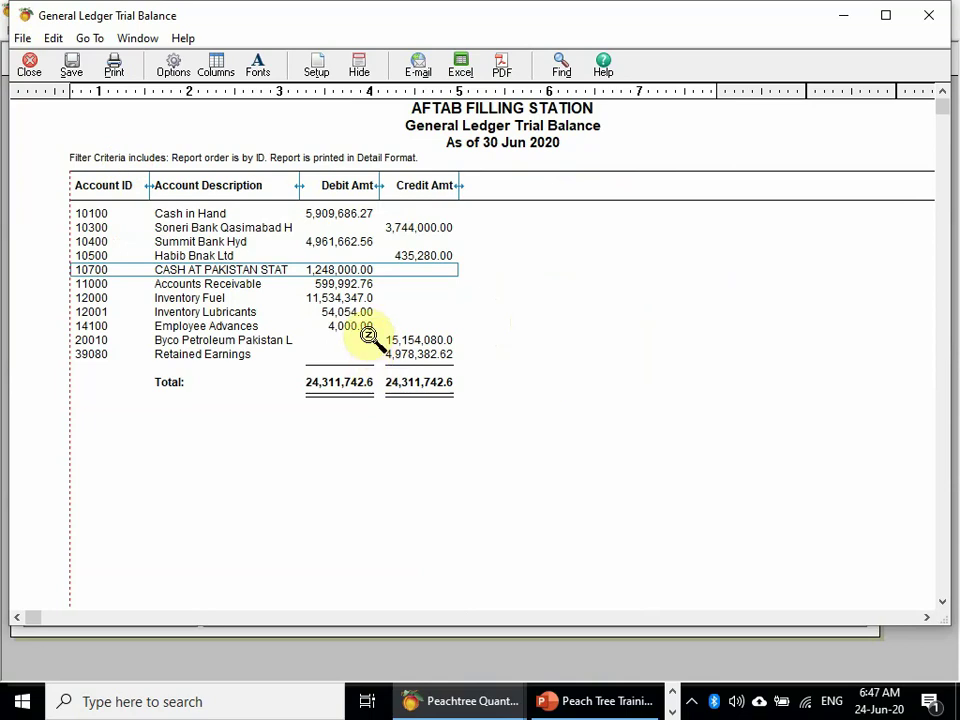
{"action": "left_click", "coordinate": [29, 63]}
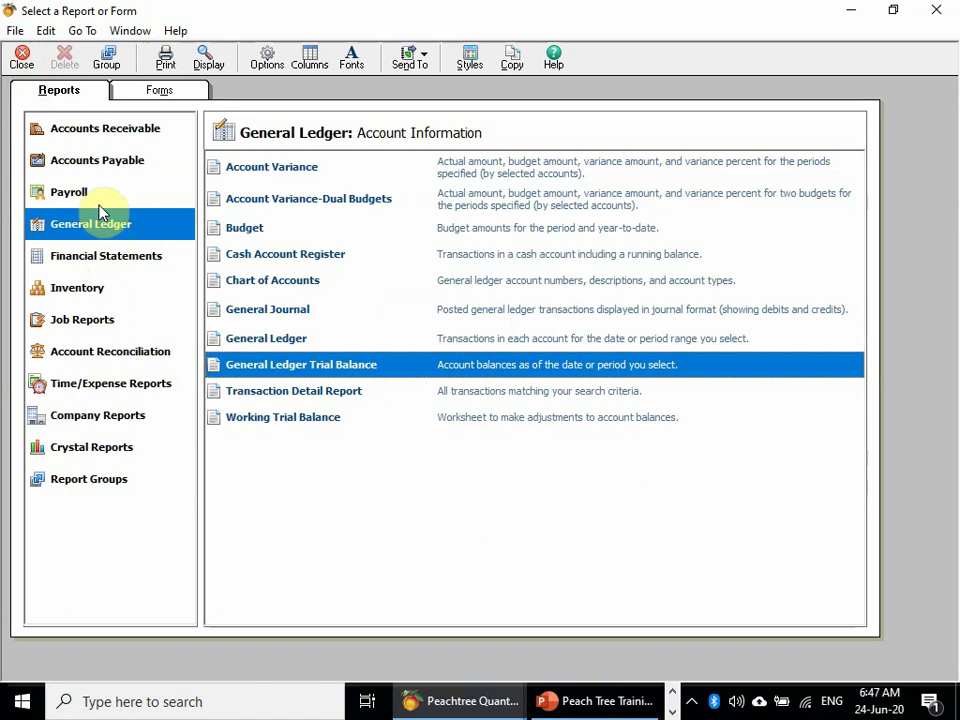
- Open the Accounts Payable Vendor Ledgers report for 1–30 Jun 2020, showing PSO at 0.00
{"action": "left_click", "coordinate": [108, 160]}
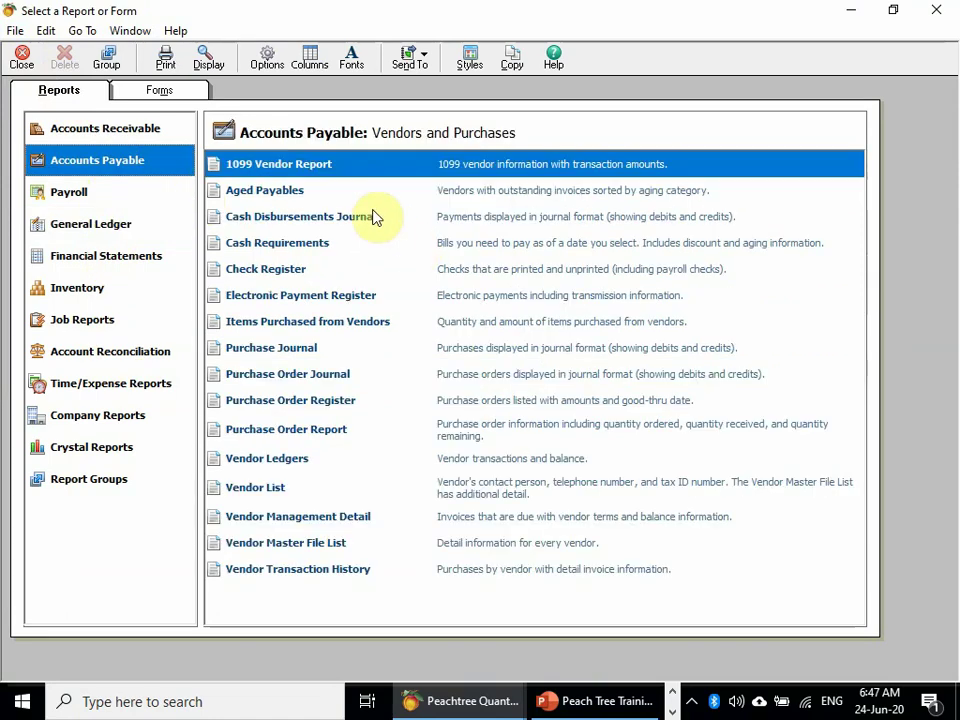
{"action": "left_click", "coordinate": [298, 468]}
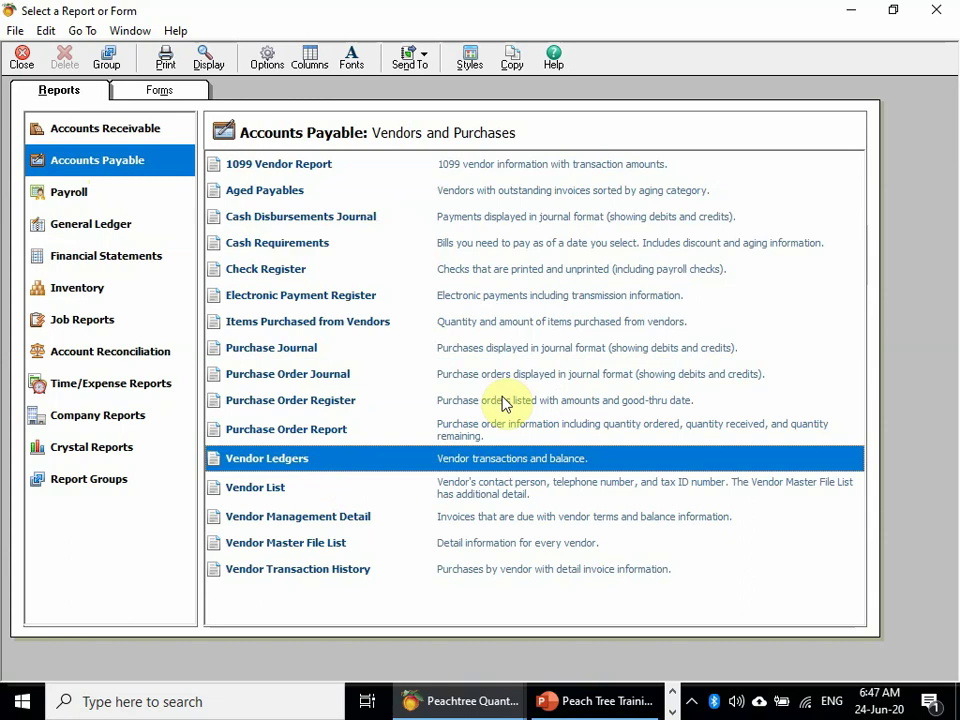
{"action": "left_click", "coordinate": [465, 701]}
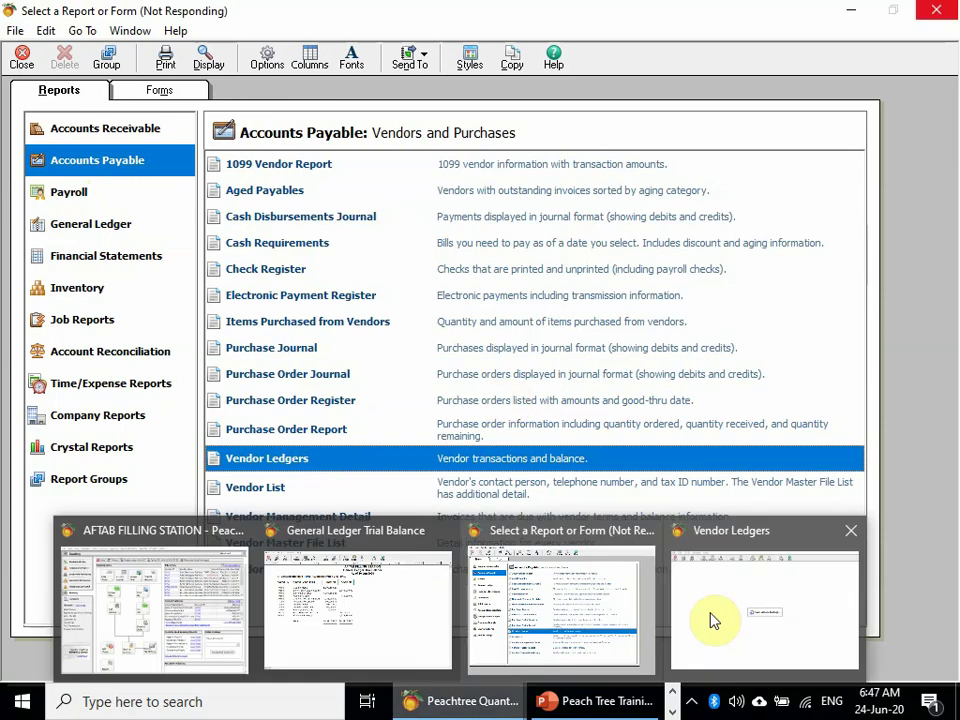
{"action": "left_click", "coordinate": [712, 620]}
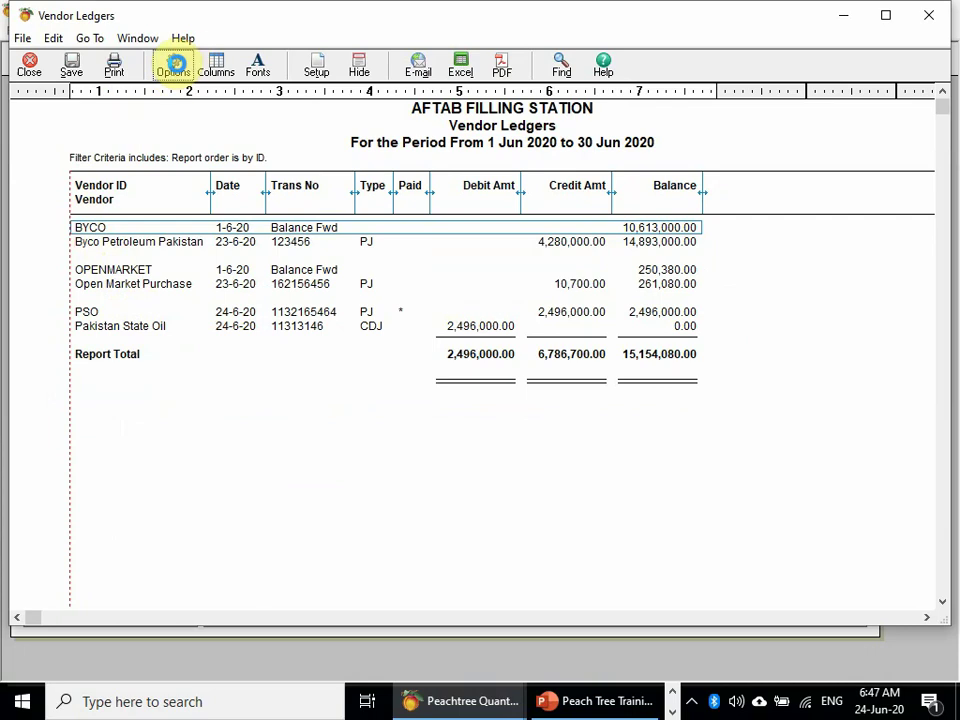
- Filter the Vendor Ledgers report by Vendor ID to PSO only, then close the report
{"action": "left_click", "coordinate": [178, 70]}
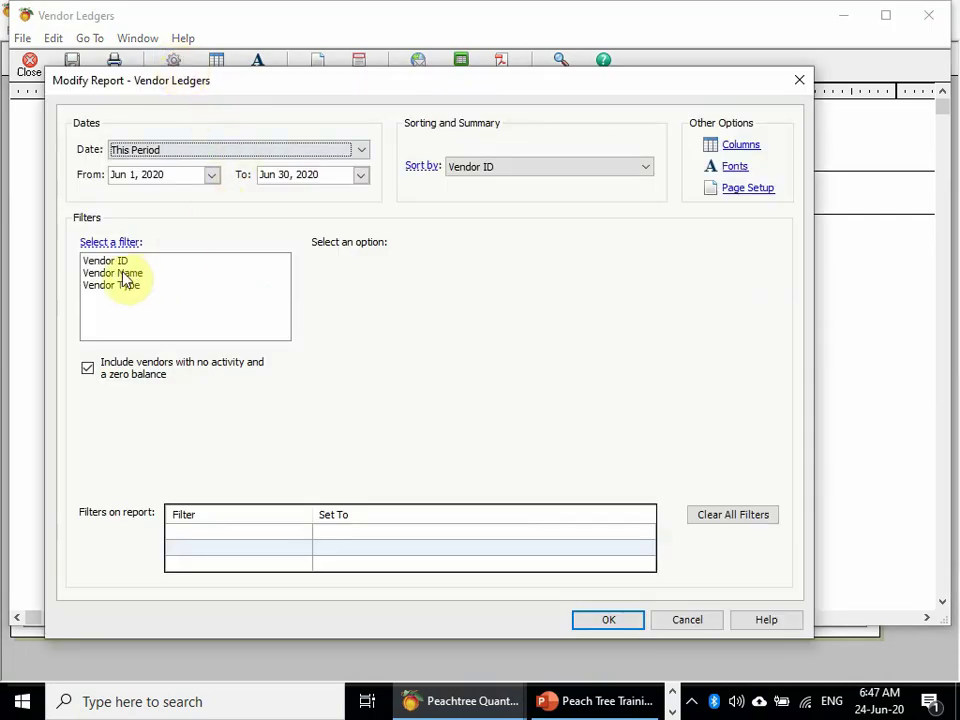
{"action": "left_click", "coordinate": [120, 263]}
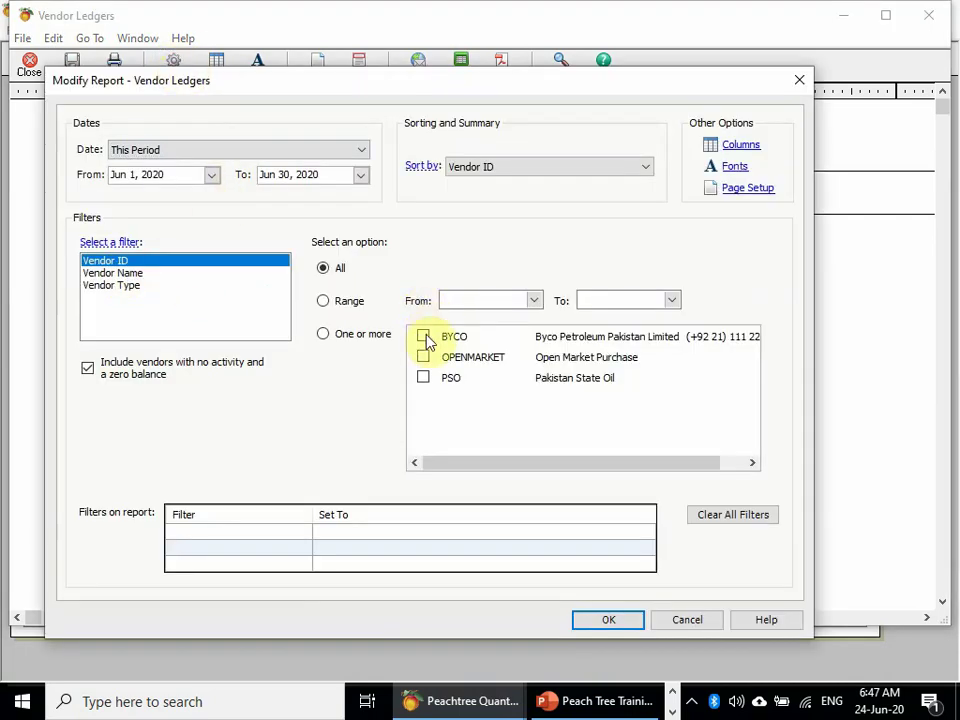
{"action": "left_click", "coordinate": [423, 378]}
{"action": "left_click", "coordinate": [630, 622]}
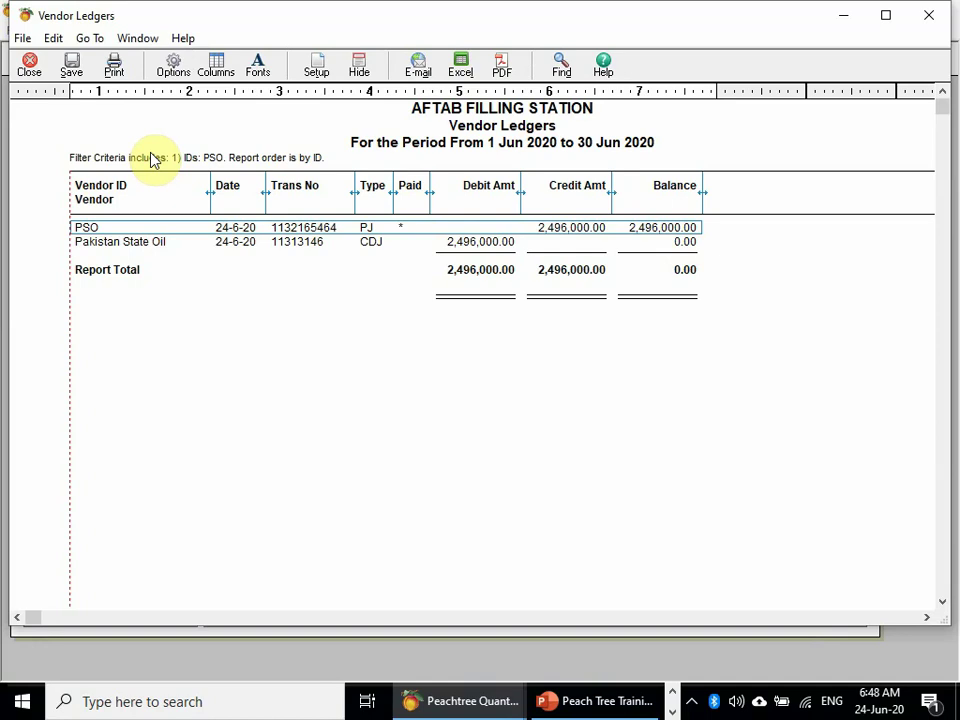
{"action": "left_click", "coordinate": [30, 70]}
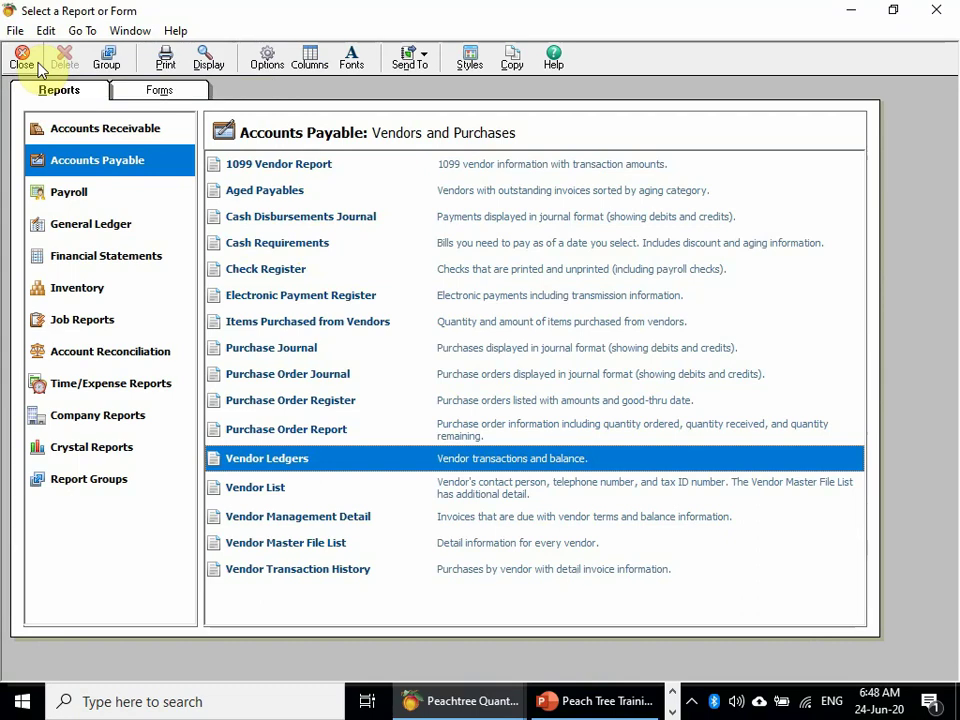
- Close the report list, and leave both Hide General Ledger Accounts options unchanged in Global options
{"action": "left_click", "coordinate": [37, 62]}
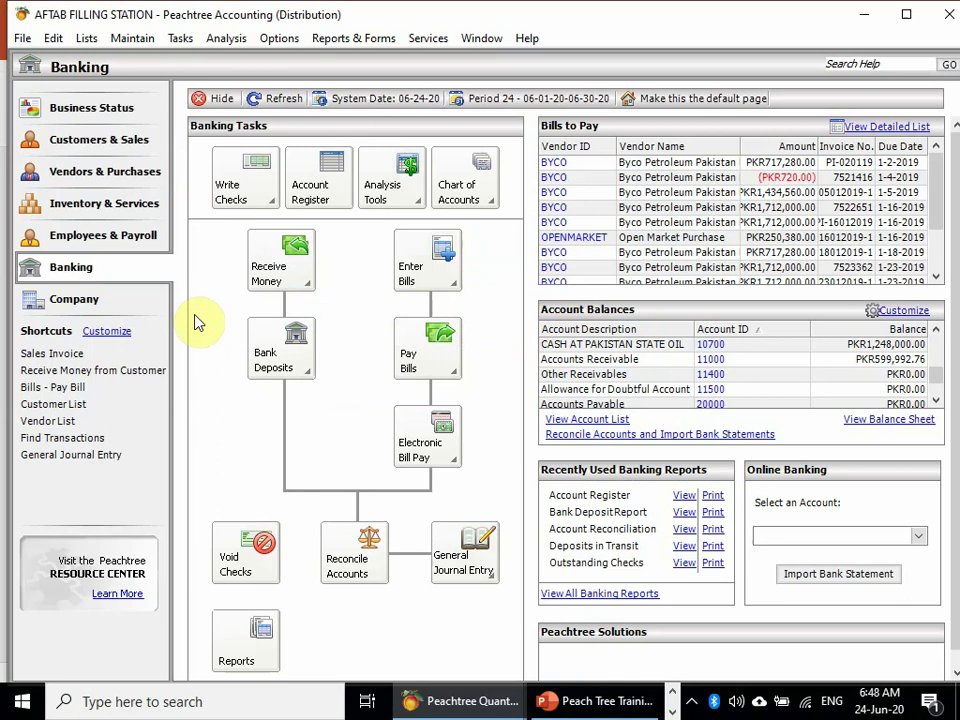
{"action": "left_click", "coordinate": [283, 38]}
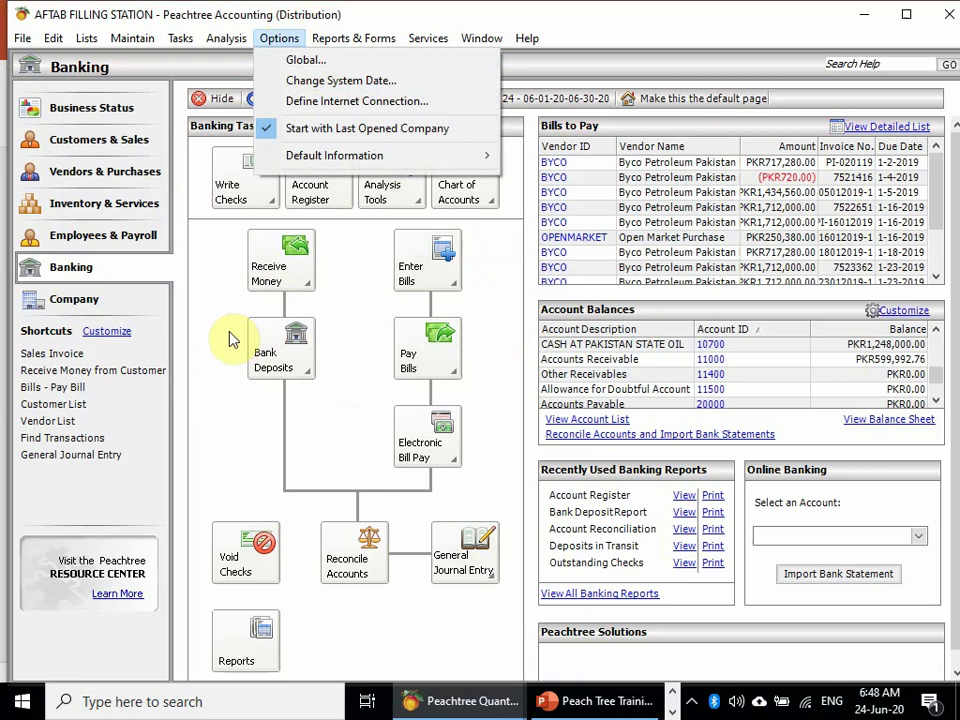
{"action": "left_click", "coordinate": [296, 62]}
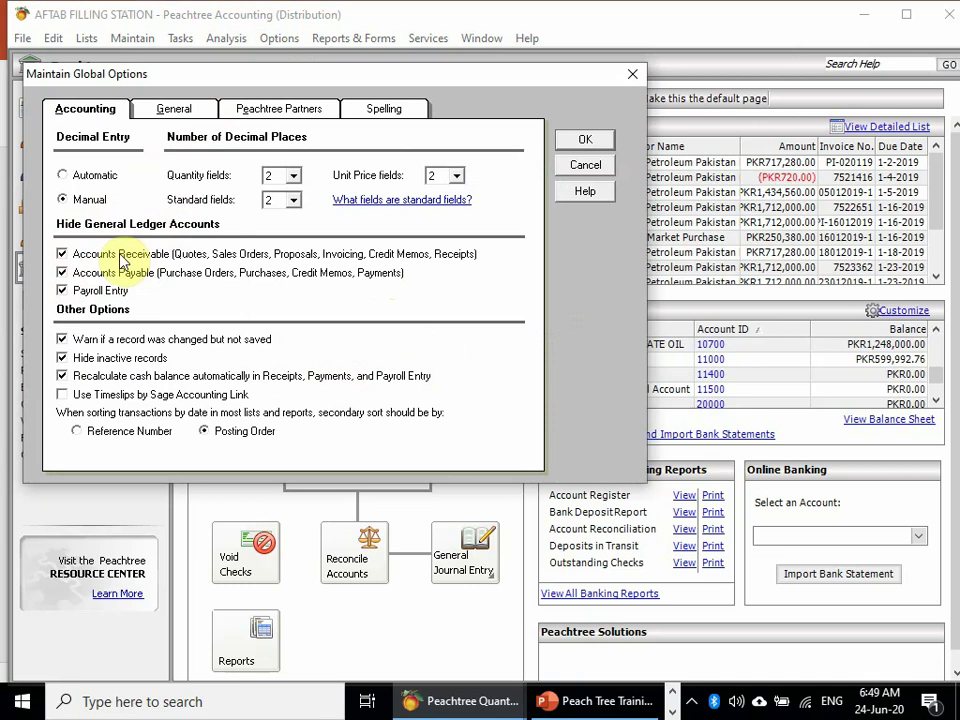
{"action": "left_click", "coordinate": [121, 259]}
{"action": "left_click", "coordinate": [121, 259]}
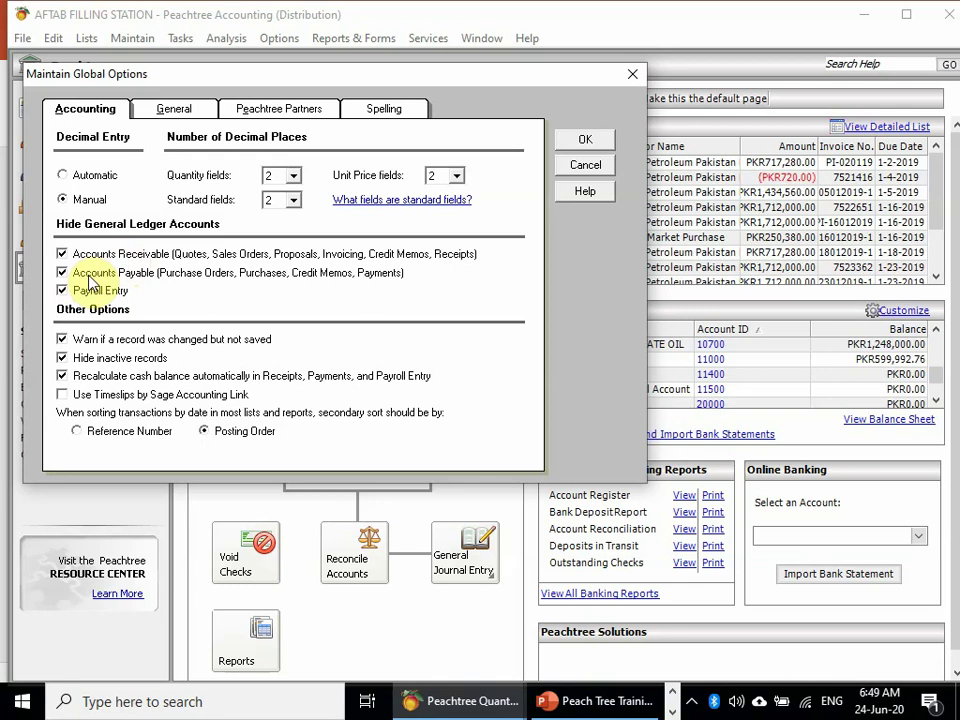
{"action": "left_click", "coordinate": [91, 281]}
{"action": "left_click", "coordinate": [91, 281]}
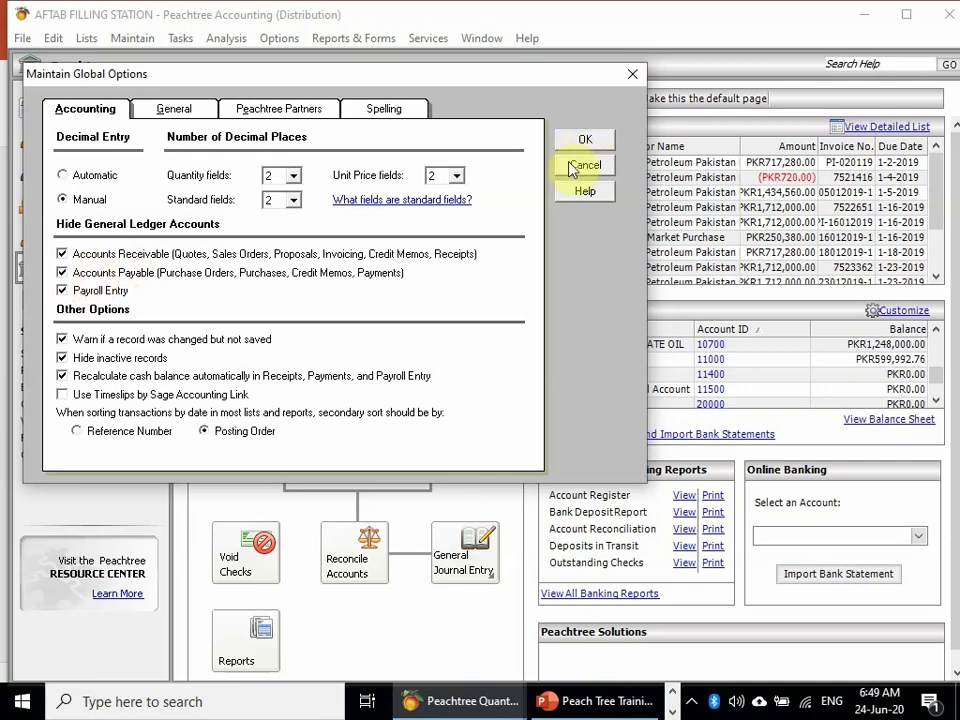
{"action": "left_click", "coordinate": [583, 140]}
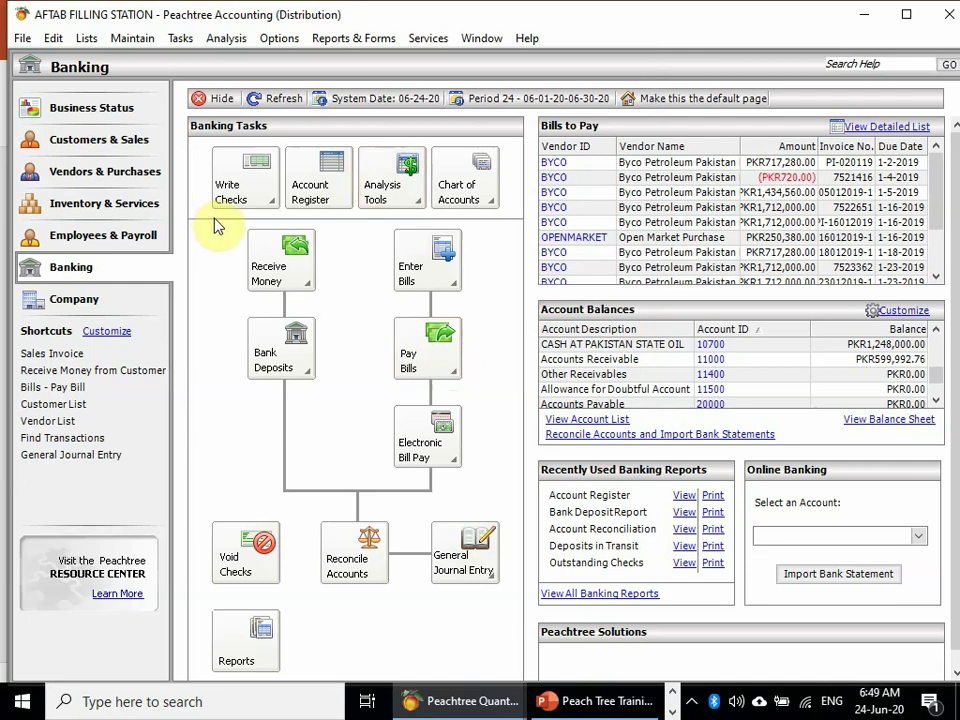
- Go via Vendors & Purchases to the Inventory & Services page showing Diesel at 80334.88 on hand
{"action": "left_click", "coordinate": [98, 172]}
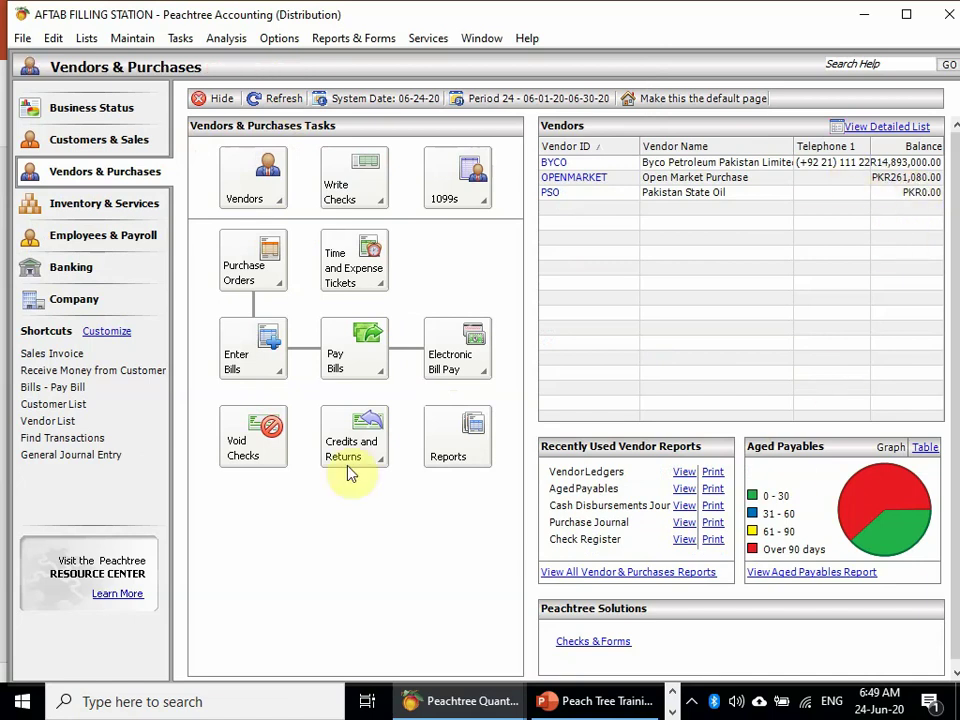
{"action": "left_click", "coordinate": [138, 262]}
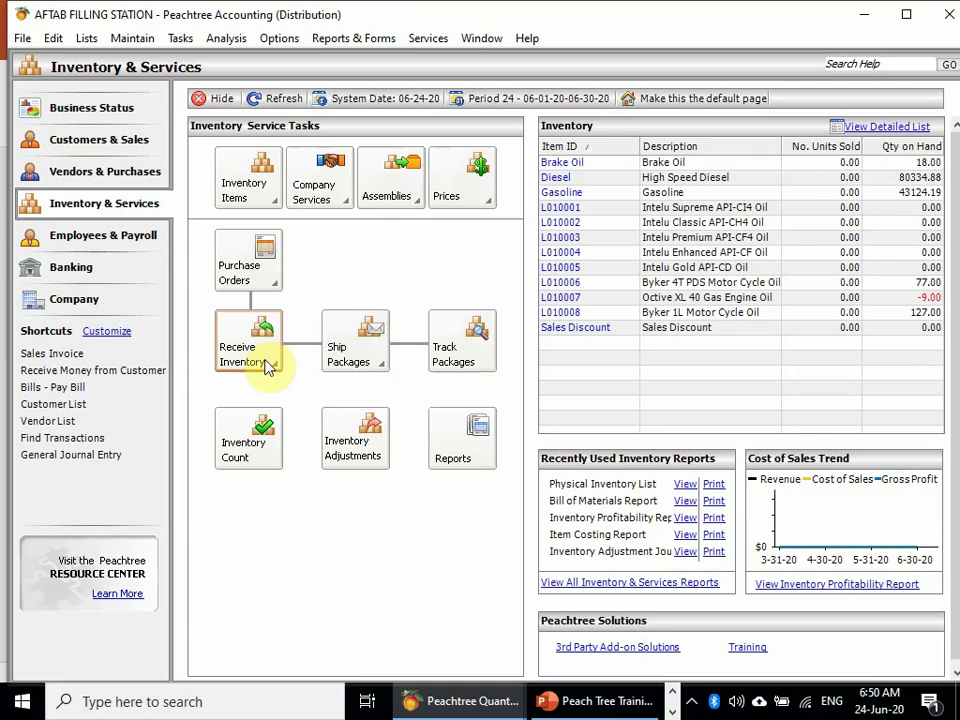
- Open the PSO purchase of 32,000 liters of Diesel for 2,496,000.00 and confirm it shows PAID IN FULL
{"action": "left_click", "coordinate": [267, 367]}
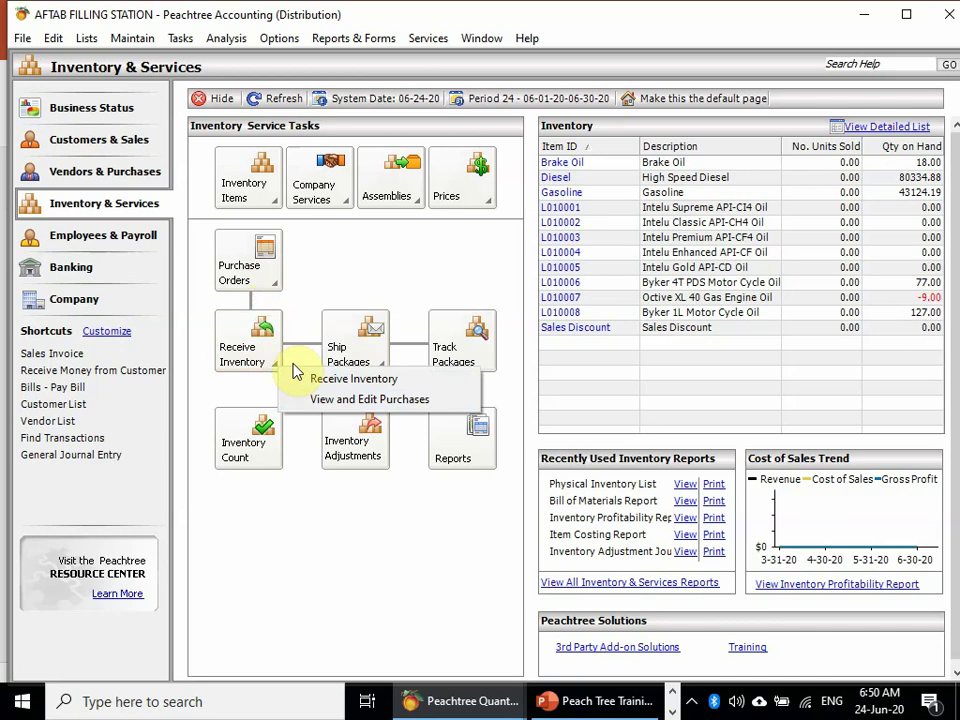
{"action": "left_click", "coordinate": [296, 374]}
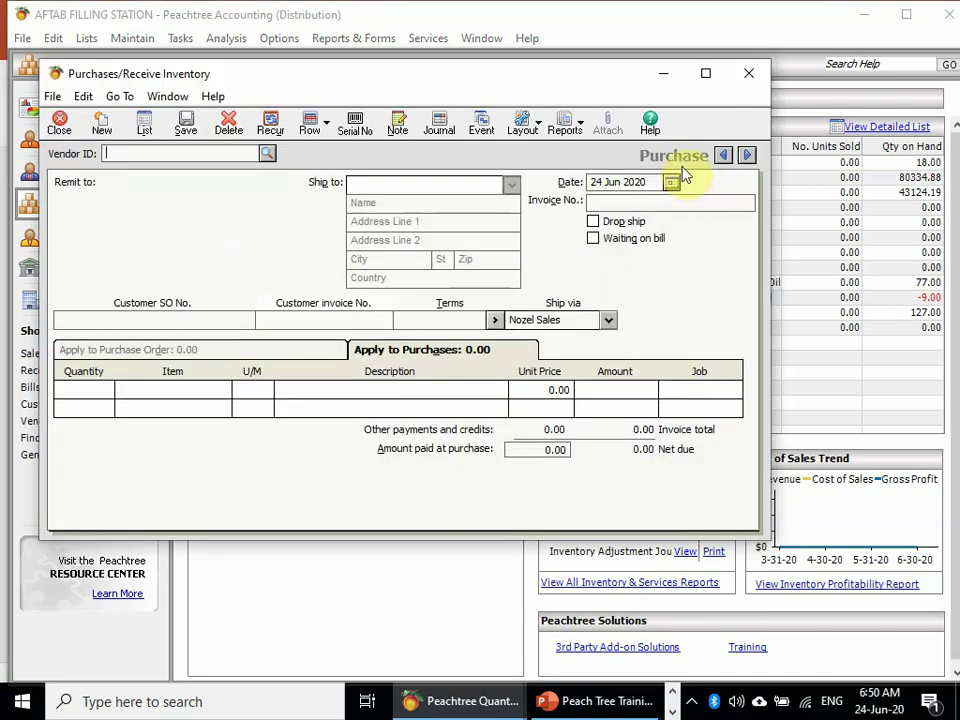
{"action": "left_click", "coordinate": [720, 156]}
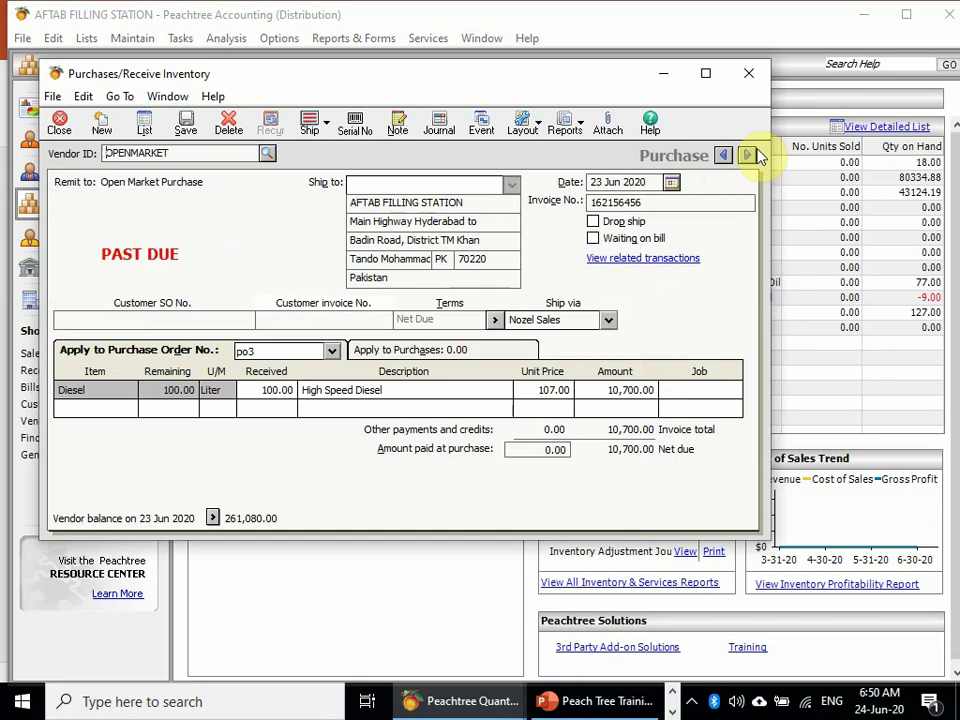
{"action": "left_click", "coordinate": [748, 156]}
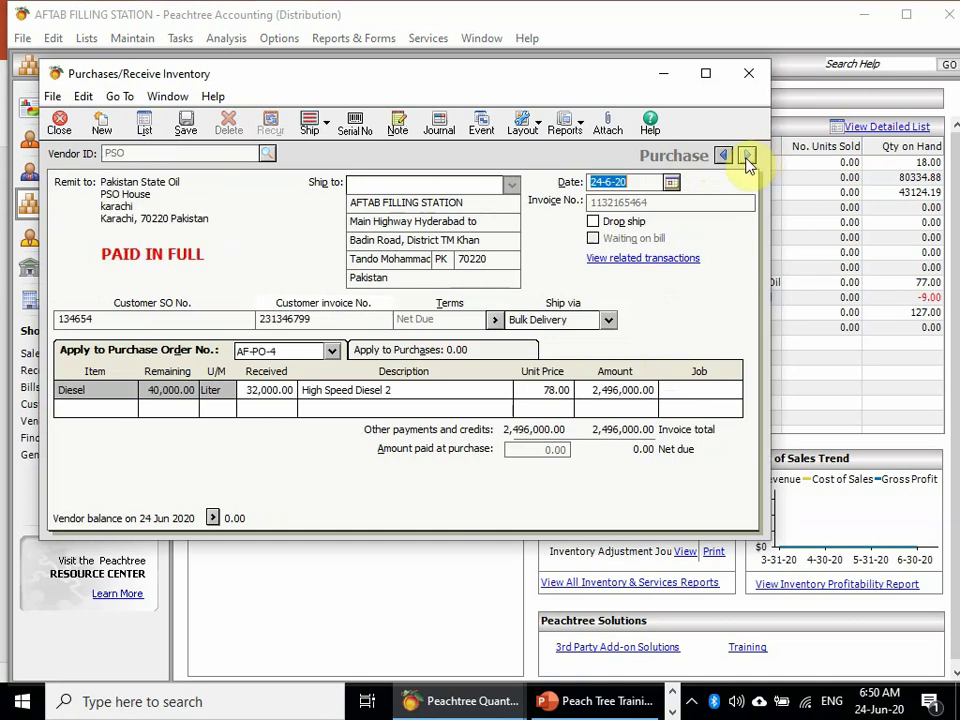
{"action": "left_click", "coordinate": [705, 73]}
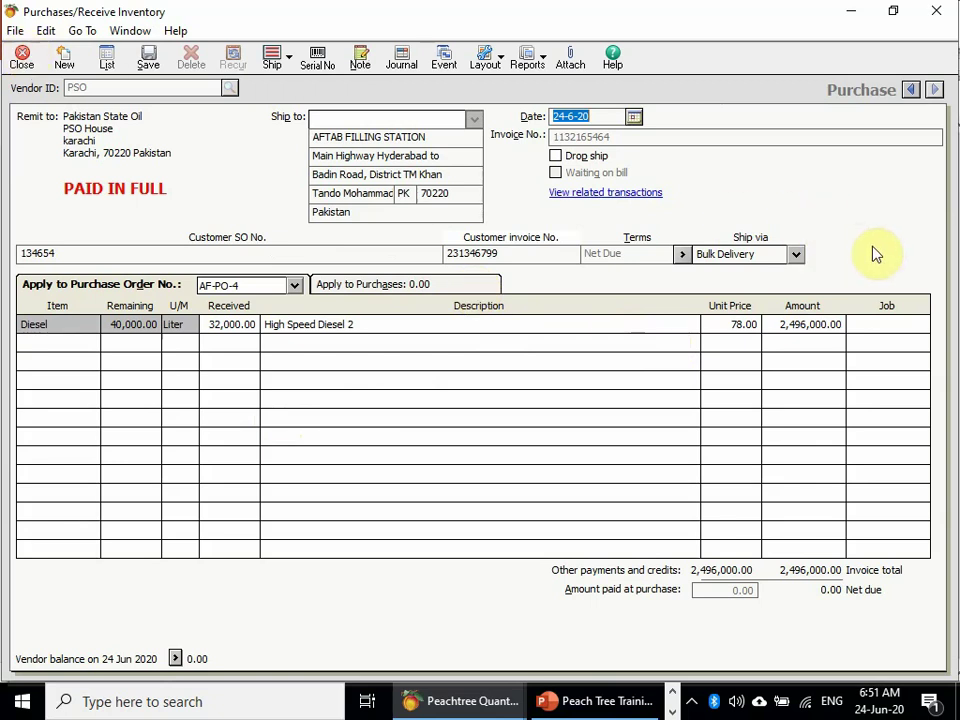
- Close the Purchases/Receive Inventory form, back on Inventory & Services with Diesel at 80334.88
{"action": "left_click", "coordinate": [21, 57]}
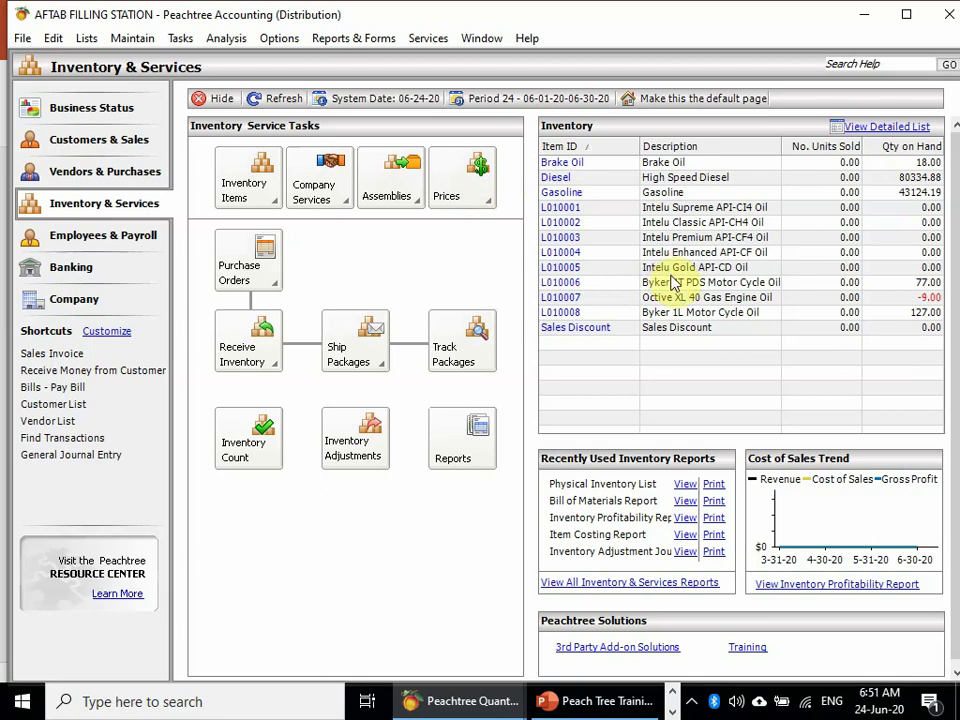
{"action": "left_click", "coordinate": [674, 691]}
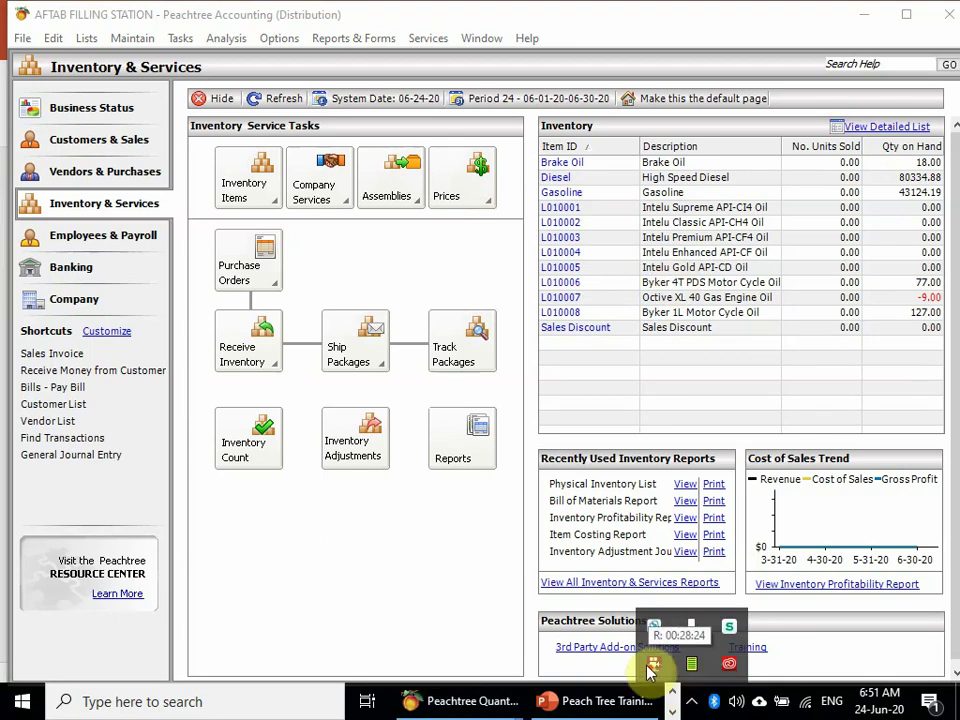
{"action": "right_click", "coordinate": [691, 664]}
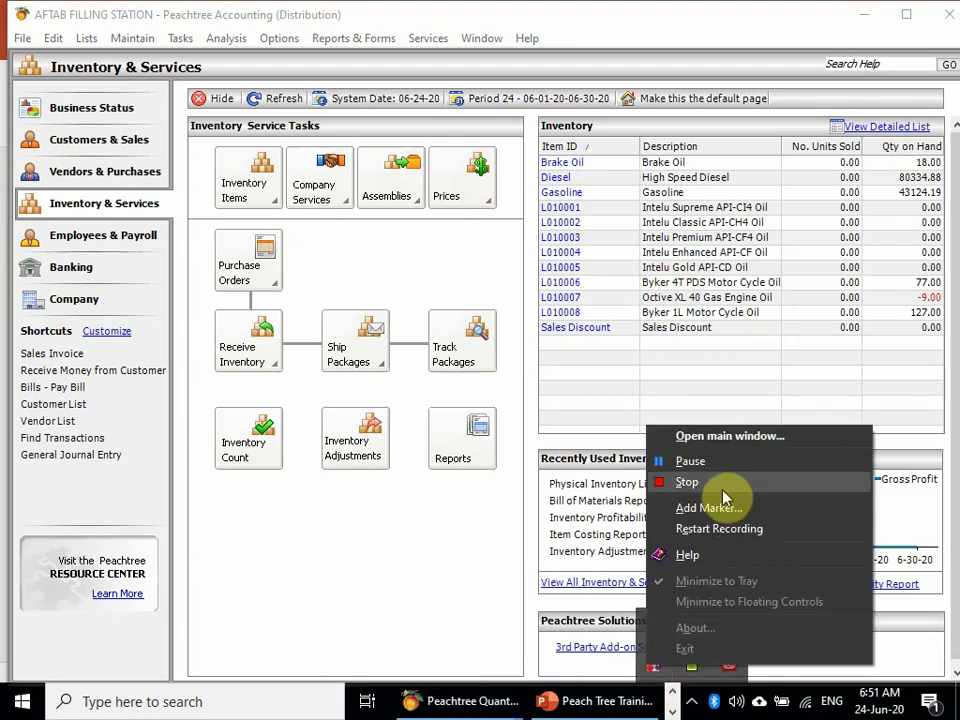